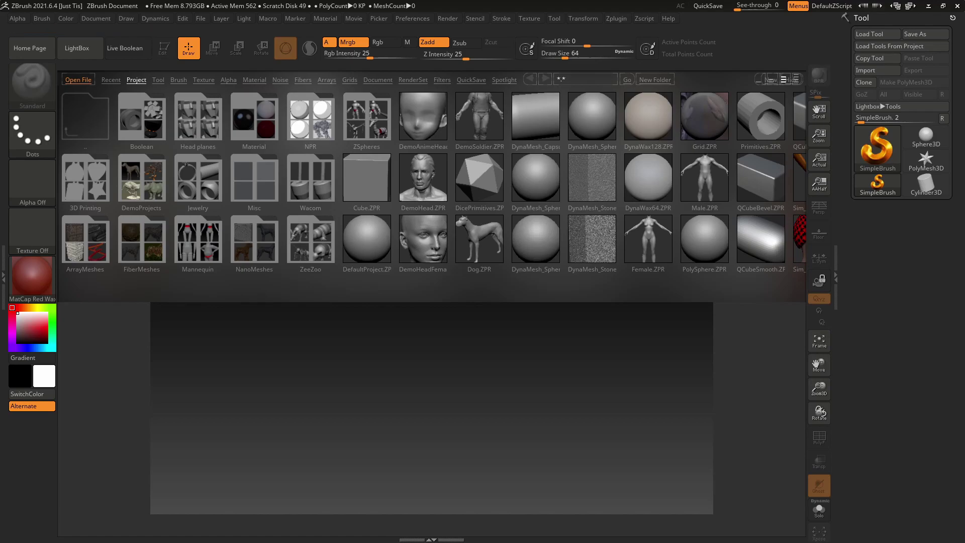
- Paint test strokes on the empty canvas with the SimpleBrush, and toggle LightBox off and on
{"action": "mouse_move", "coordinate": [462, 387]}
{"action": "left_mouse_down"}
{"action": "mouse_move", "coordinate": [402, 382]}
{"action": "mouse_move", "coordinate": [341, 402]}
{"action": "mouse_move", "coordinate": [271, 407]}
{"action": "mouse_move", "coordinate": [420, 438]}
{"action": "mouse_move", "coordinate": [503, 402]}
{"action": "mouse_move", "coordinate": [562, 397]}
{"action": "mouse_move", "coordinate": [583, 412]}
{"action": "mouse_move", "coordinate": [468, 455]}
{"action": "mouse_move", "coordinate": [232, 402]}
{"action": "mouse_move", "coordinate": [261, 425]}
{"action": "mouse_move", "coordinate": [342, 342]}
{"action": "mouse_move", "coordinate": [453, 341]}
{"action": "mouse_move", "coordinate": [548, 364]}
{"action": "left_mouse_up"}
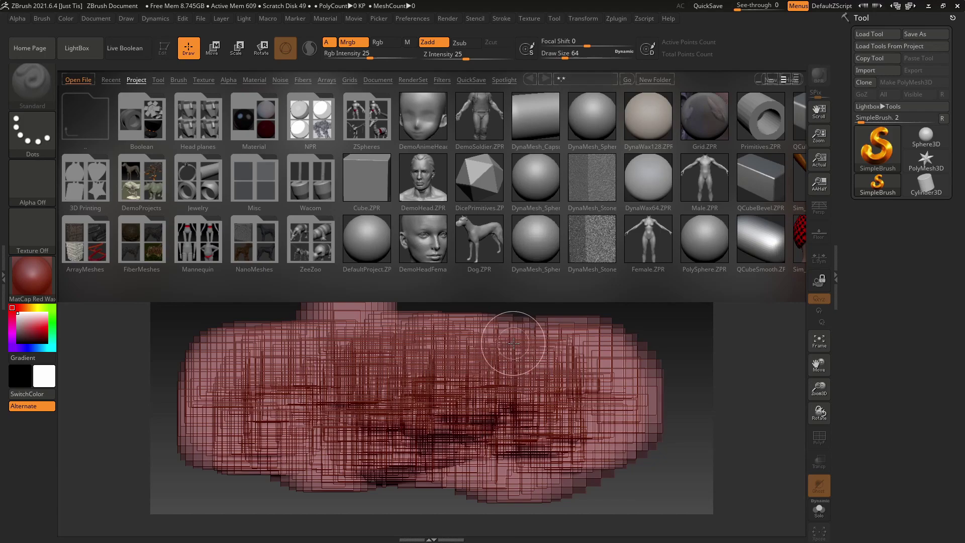
{"action": "left_click", "coordinate": [85, 49]}
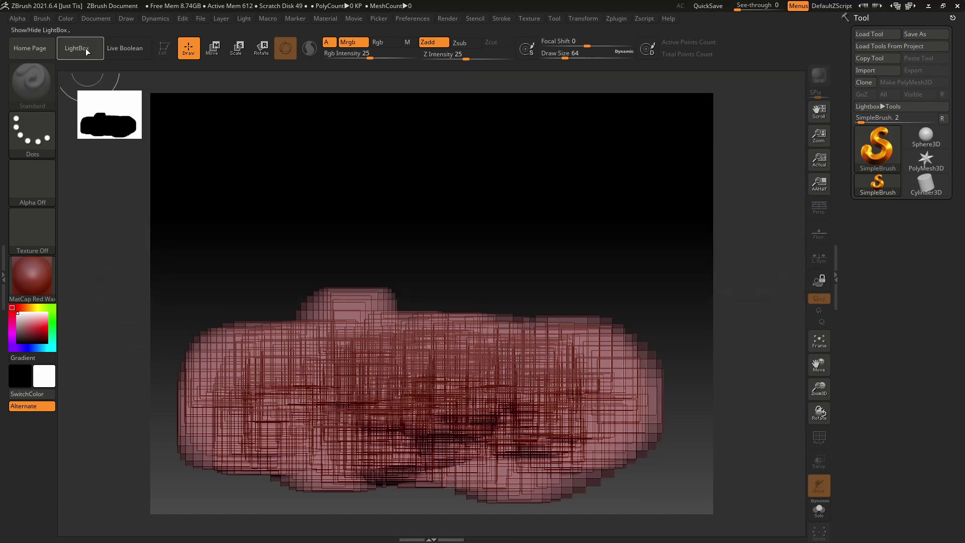
{"action": "left_click", "coordinate": [84, 47]}
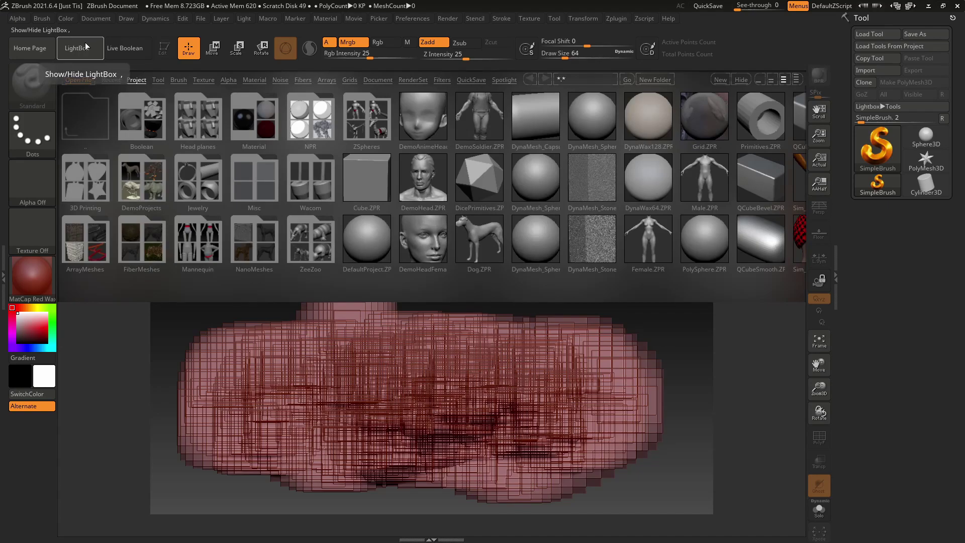
{"action": "key", "text": "comma"}
{"action": "key", "text": "comma"}
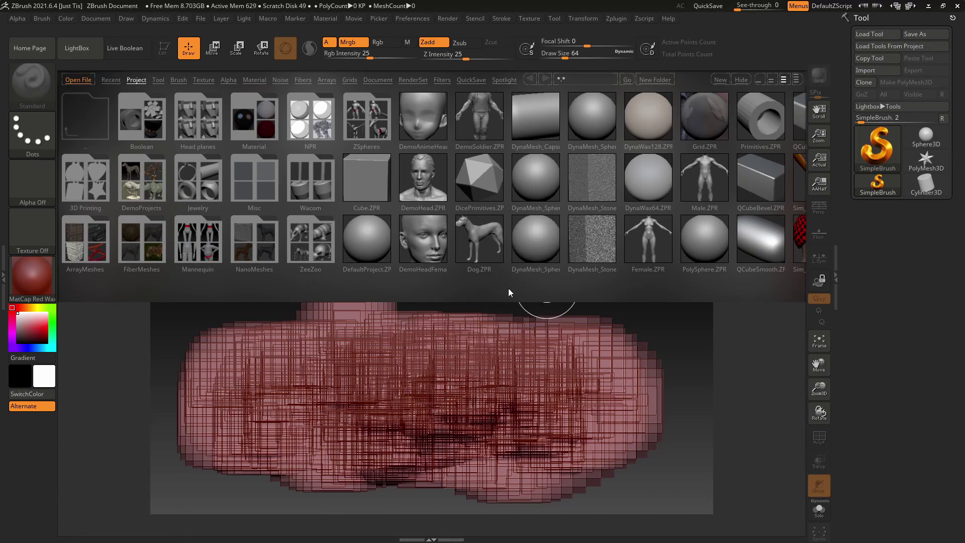
- Load the DynaWax128 project from LightBox's project files and expand the Subtool list
{"action": "mouse_move", "coordinate": [533, 278]}
{"action": "left_mouse_down"}
{"action": "mouse_move", "coordinate": [481, 268]}
{"action": "mouse_move", "coordinate": [532, 271]}
{"action": "left_mouse_up"}
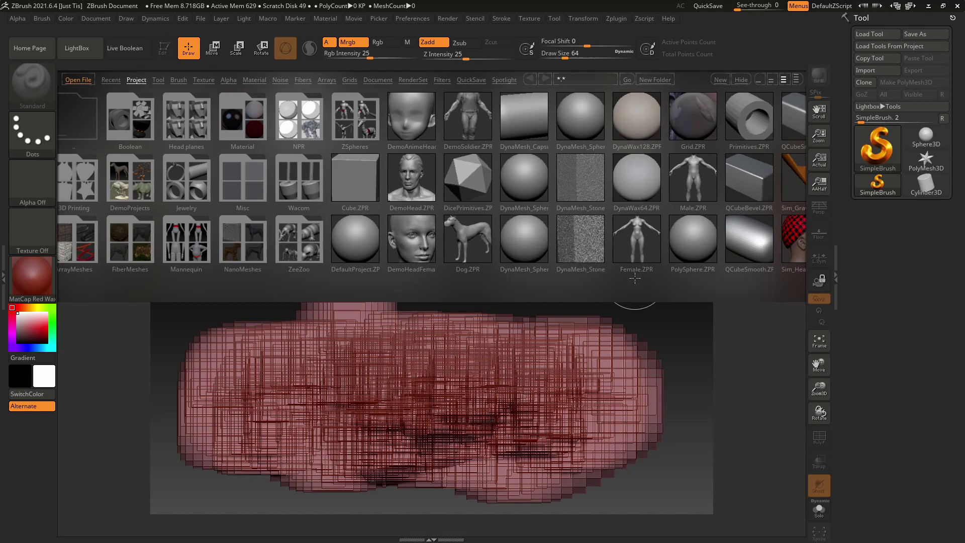
{"action": "scroll", "coordinate": [625, 278], "scroll_direction": "down", "scroll_amount": 2}
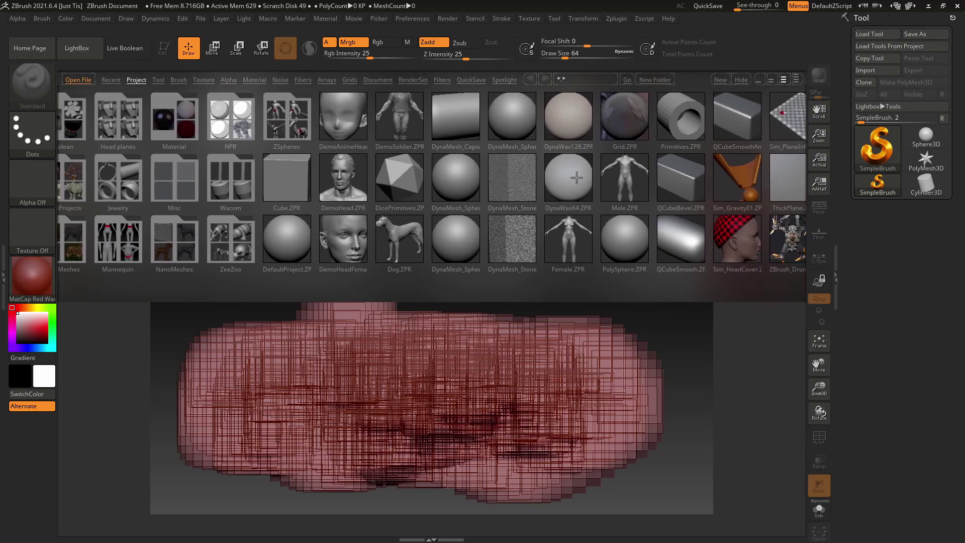
{"action": "scroll", "coordinate": [575, 285], "scroll_direction": "up", "scroll_amount": 2}
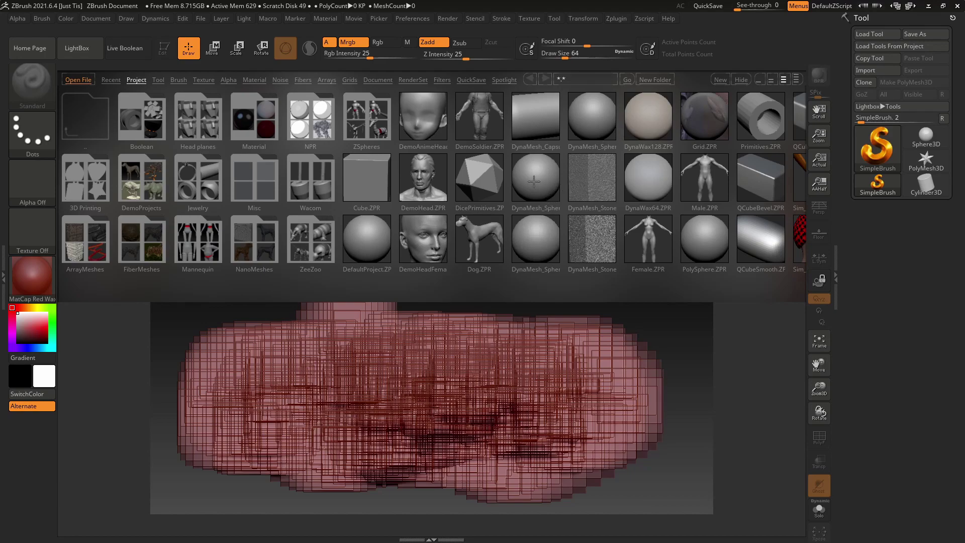
{"action": "double_click", "coordinate": [647, 127]}
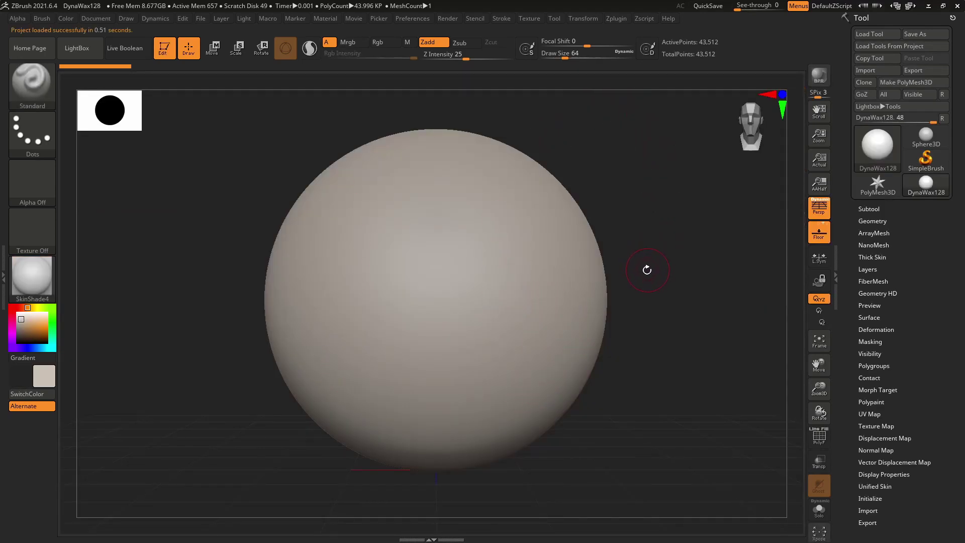
{"action": "left_click", "coordinate": [868, 209]}
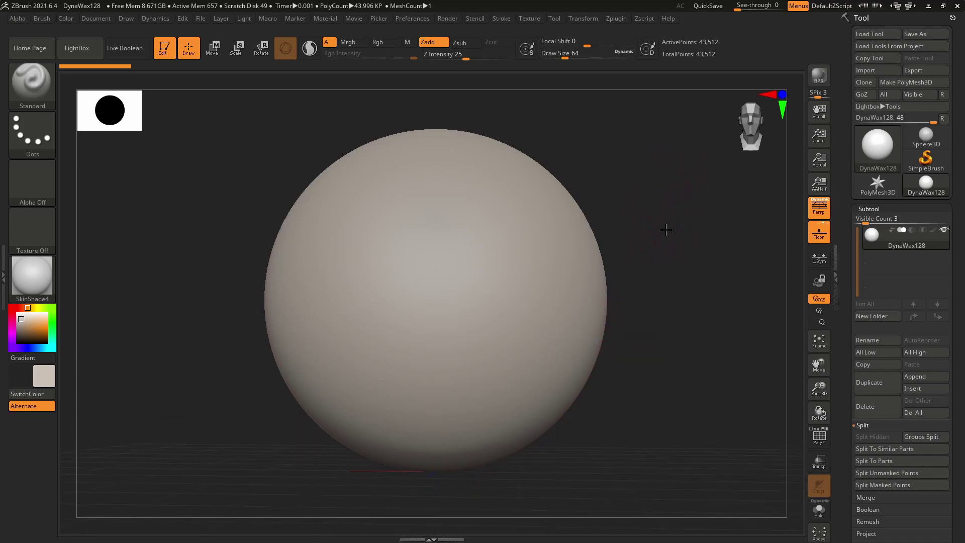
- Sculpt a circular test stroke on the front of the sphere with the Standard brush, and undo it
{"action": "left_click_drag", "start_coordinate": [658, 234], "coordinate": [656, 241]}
{"action": "left_click_drag", "start_coordinate": [625, 273], "coordinate": [671, 254]}
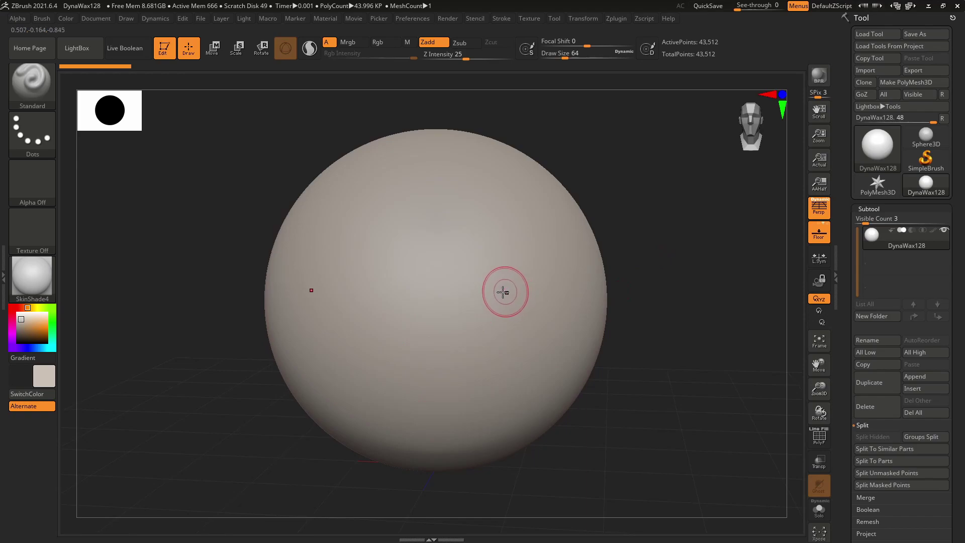
{"action": "mouse_move", "coordinate": [478, 293]}
{"action": "left_mouse_down"}
{"action": "mouse_move", "coordinate": [478, 312]}
{"action": "mouse_move", "coordinate": [501, 247]}
{"action": "mouse_move", "coordinate": [523, 261]}
{"action": "mouse_move", "coordinate": [507, 302]}
{"action": "left_mouse_up"}
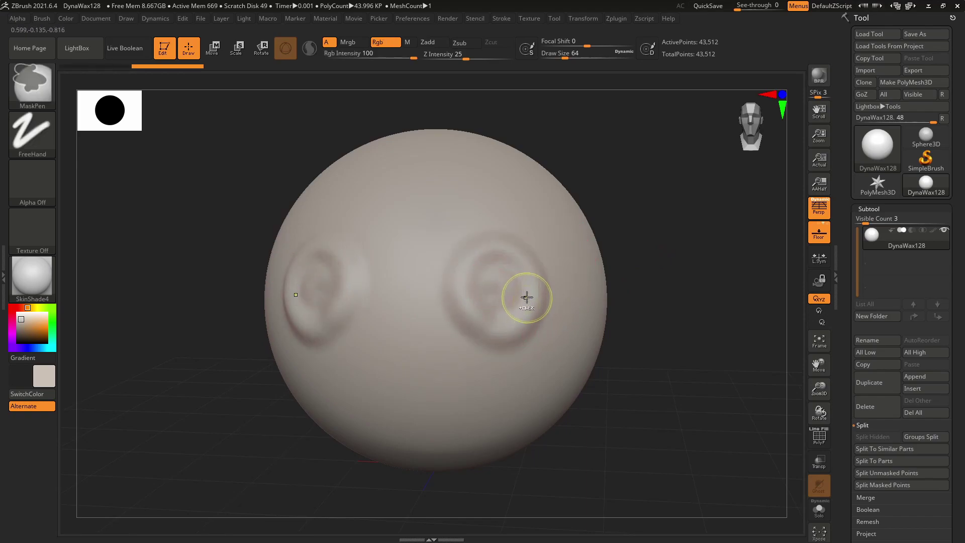
{"action": "key", "text": "ctrl+z"}
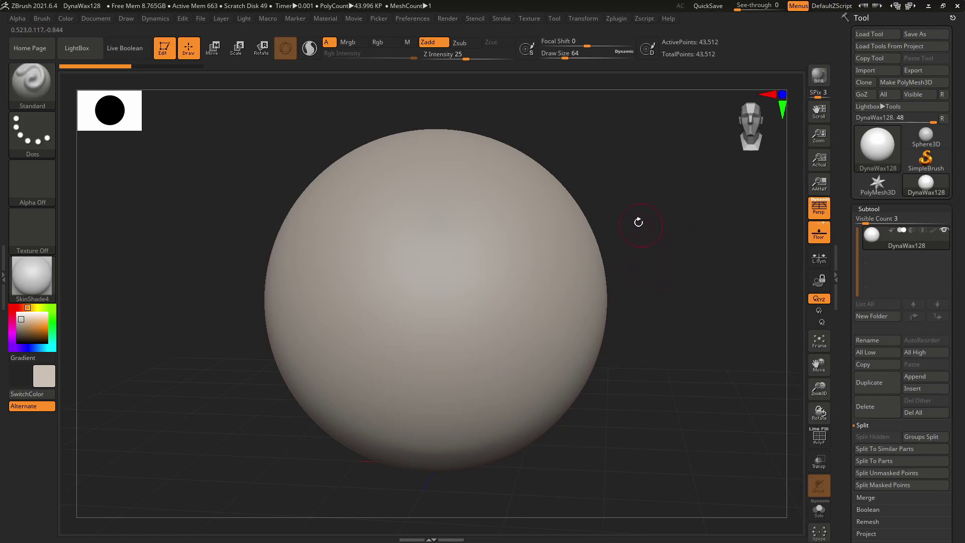
- Examine the sphere by rotating, panning and zooming the view and framing it to the canvas
{"action": "mouse_move", "coordinate": [649, 241]}
{"action": "left_mouse_down"}
{"action": "mouse_move", "coordinate": [670, 267]}
{"action": "mouse_move", "coordinate": [564, 291]}
{"action": "mouse_move", "coordinate": [651, 258]}
{"action": "mouse_move", "coordinate": [644, 282]}
{"action": "mouse_move", "coordinate": [598, 302]}
{"action": "mouse_move", "coordinate": [454, 256]}
{"action": "mouse_move", "coordinate": [482, 291]}
{"action": "mouse_move", "coordinate": [481, 263]}
{"action": "mouse_move", "coordinate": [506, 300]}
{"action": "mouse_move", "coordinate": [535, 295]}
{"action": "mouse_move", "coordinate": [543, 274]}
{"action": "mouse_move", "coordinate": [536, 314]}
{"action": "mouse_move", "coordinate": [547, 344]}
{"action": "left_mouse_up"}
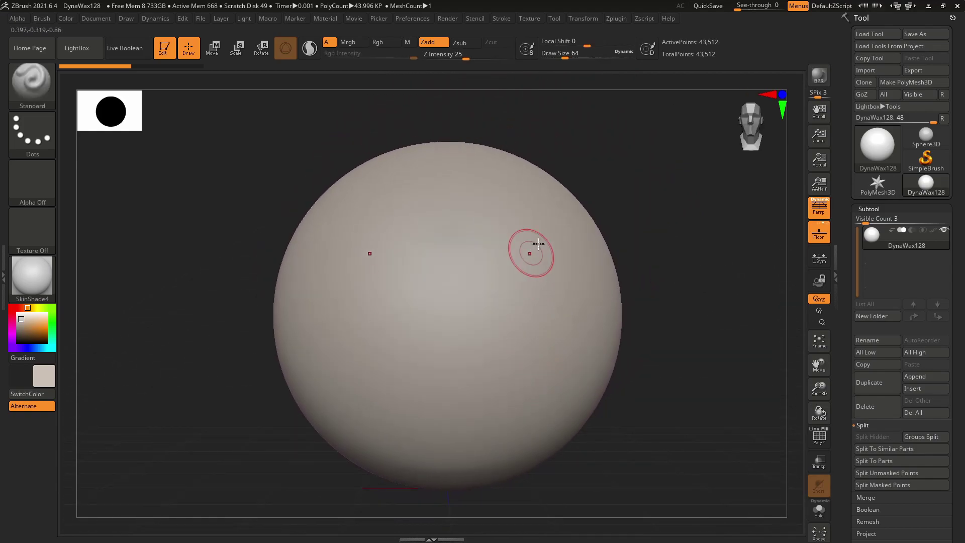
{"action": "left_click_drag", "start_coordinate": [553, 256], "coordinate": [600, 347]}
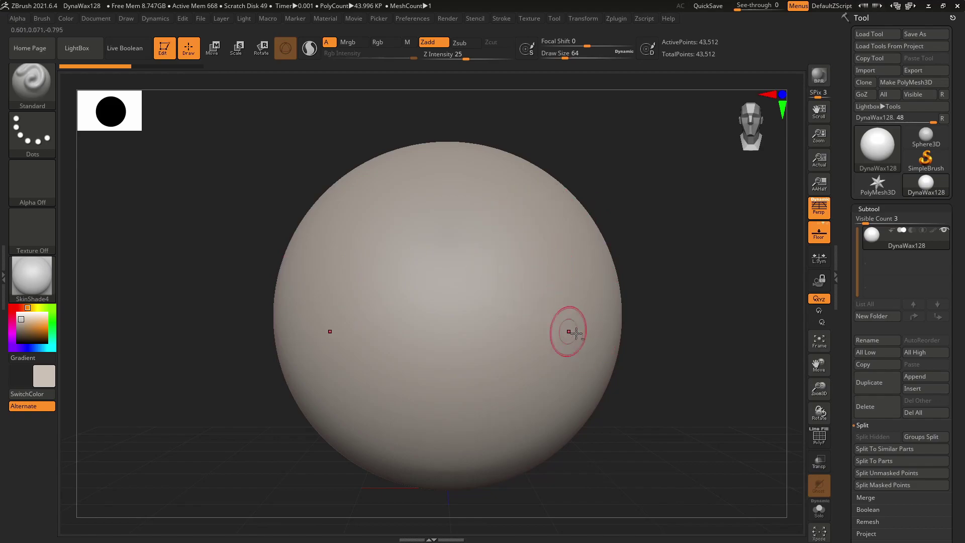
{"action": "mouse_move", "coordinate": [683, 297]}
{"action": "left_mouse_down"}
{"action": "mouse_move", "coordinate": [653, 321]}
{"action": "mouse_move", "coordinate": [545, 280]}
{"action": "mouse_move", "coordinate": [637, 242]}
{"action": "mouse_move", "coordinate": [650, 286]}
{"action": "mouse_move", "coordinate": [625, 318]}
{"action": "mouse_move", "coordinate": [651, 306]}
{"action": "mouse_move", "coordinate": [646, 294]}
{"action": "mouse_move", "coordinate": [621, 348]}
{"action": "left_mouse_up"}
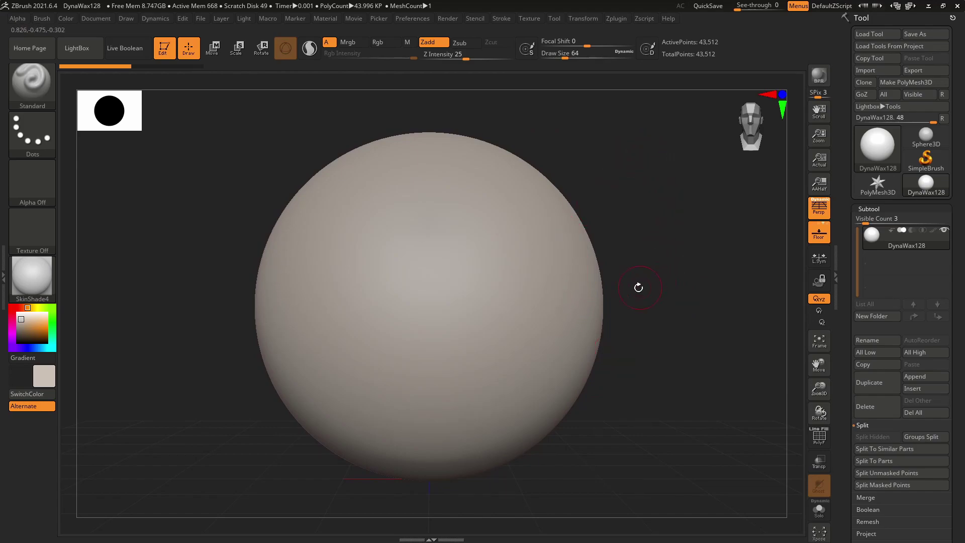
{"action": "mouse_move", "coordinate": [636, 286]}
{"action": "left_mouse_down"}
{"action": "mouse_move", "coordinate": [620, 297]}
{"action": "mouse_move", "coordinate": [629, 213]}
{"action": "mouse_move", "coordinate": [626, 332]}
{"action": "mouse_move", "coordinate": [698, 312]}
{"action": "mouse_move", "coordinate": [659, 307]}
{"action": "mouse_move", "coordinate": [672, 336]}
{"action": "mouse_move", "coordinate": [633, 355]}
{"action": "mouse_move", "coordinate": [654, 369]}
{"action": "left_mouse_up"}
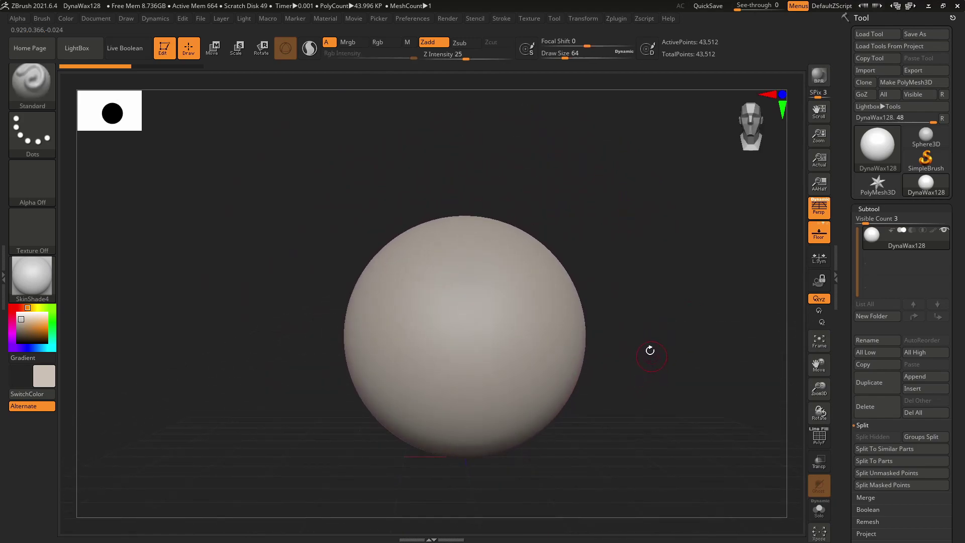
{"action": "left_click_drag", "start_coordinate": [401, 459], "coordinate": [619, 315], "text": "alt"}
{"action": "left_click_drag", "start_coordinate": [532, 375], "coordinate": [565, 358]}
{"action": "key", "text": "f"}
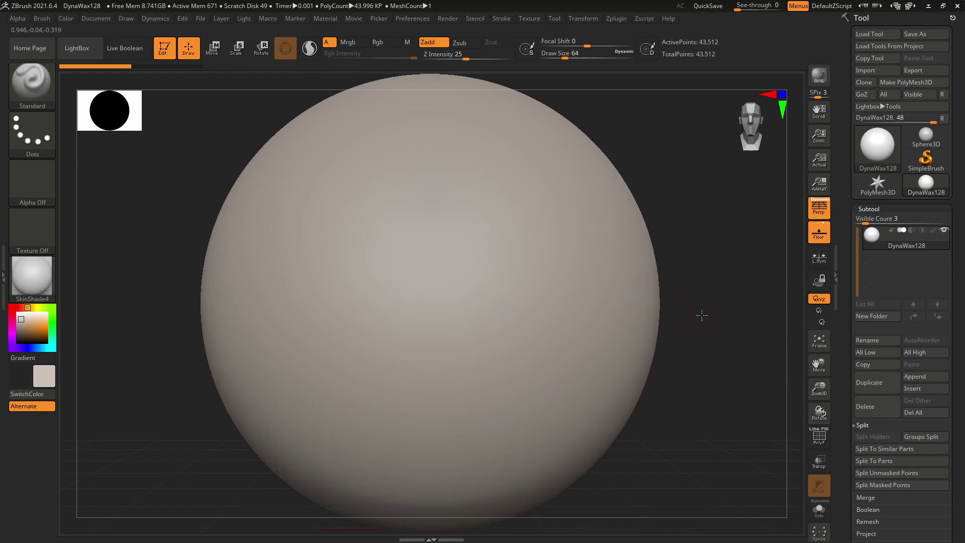
{"action": "left_click_drag", "start_coordinate": [702, 317], "coordinate": [634, 306], "text": "alt"}
{"action": "left_click_drag", "start_coordinate": [612, 383], "coordinate": [637, 342], "text": "alt"}
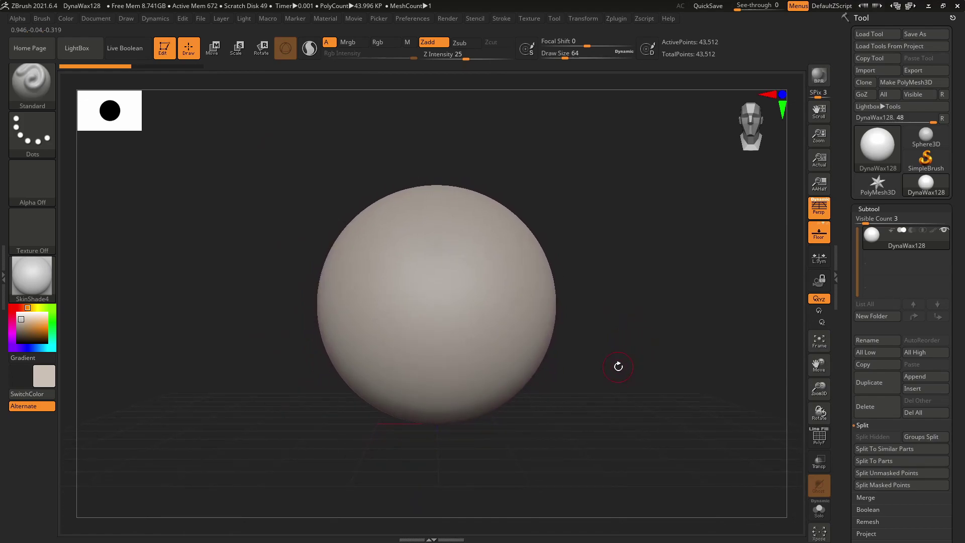
{"action": "key", "text": "f"}
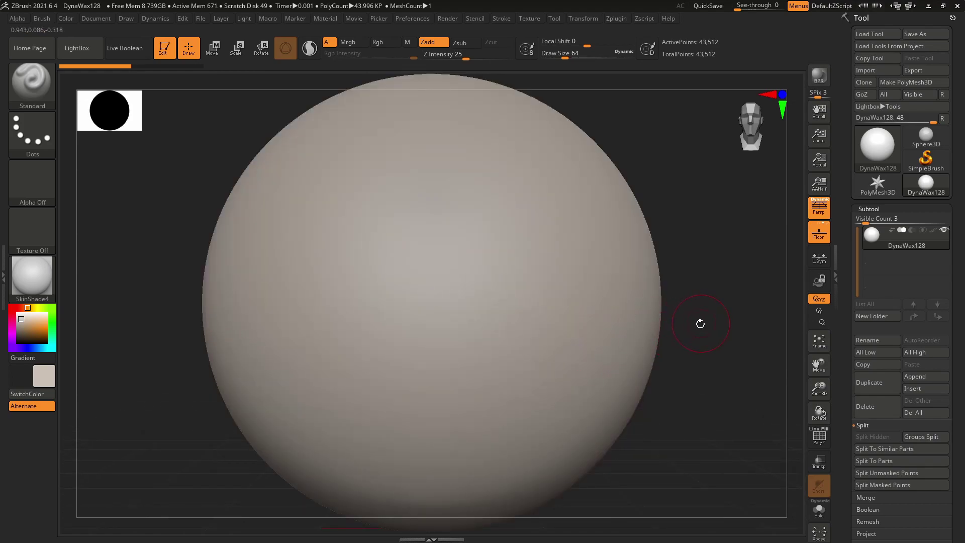
{"action": "left_click_drag", "start_coordinate": [701, 323], "coordinate": [603, 329], "text": "alt"}
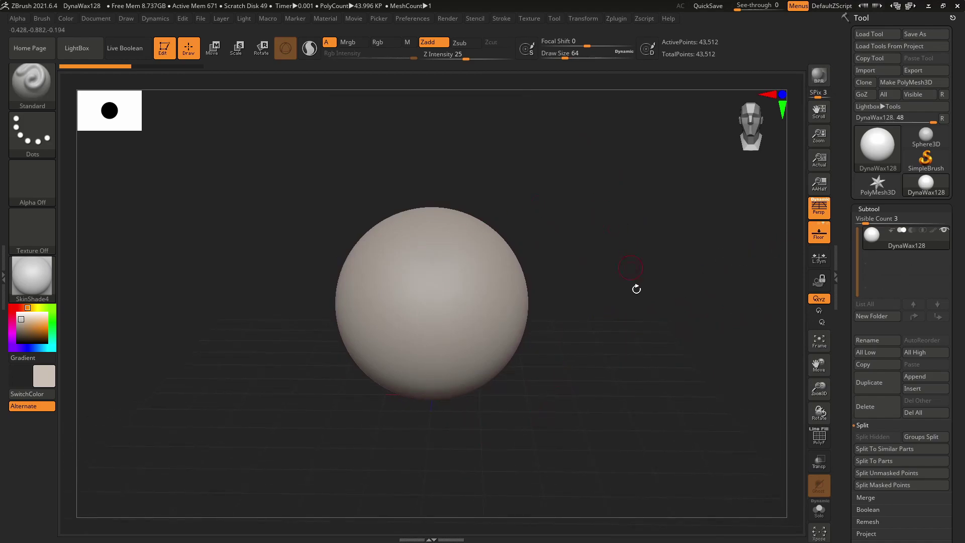
{"action": "mouse_move", "coordinate": [584, 336]}
{"action": "left_mouse_down", "text": "alt"}
{"action": "mouse_move", "coordinate": [597, 338]}
{"action": "mouse_move", "coordinate": [578, 336]}
{"action": "left_mouse_up", "text": "alt"}
{"action": "key", "text": "space"}
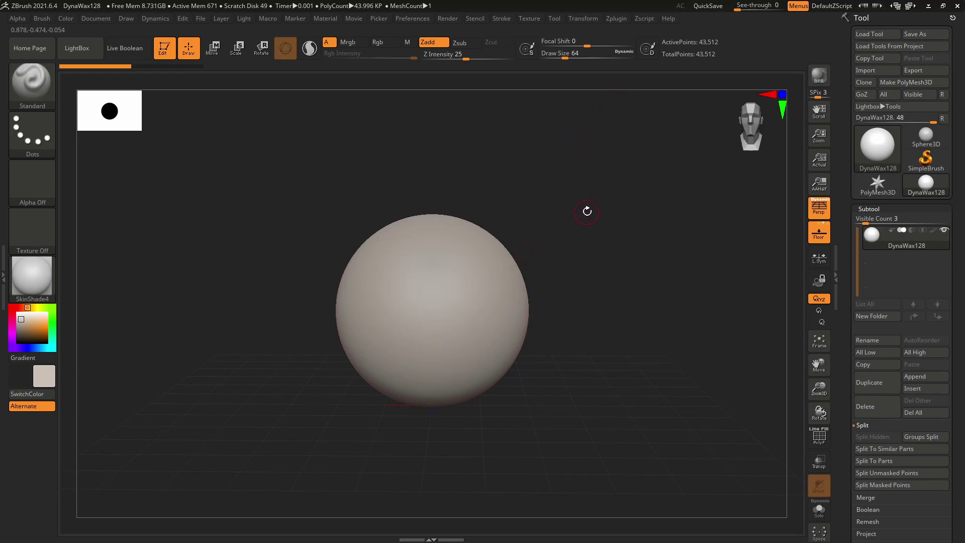
- Turn off Local Transformations and test how the view rotates and zooms around the sphere
{"action": "left_click", "coordinate": [586, 18]}
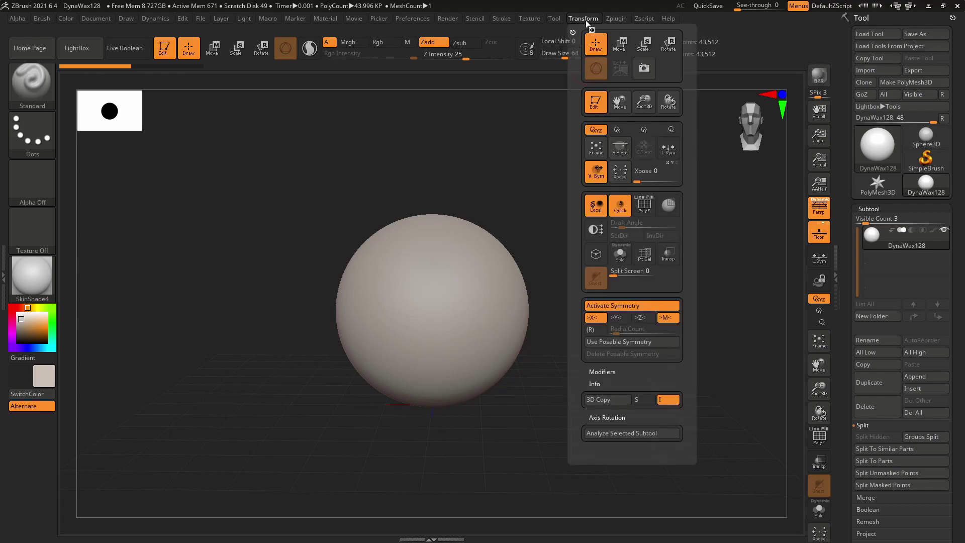
{"action": "left_click", "coordinate": [595, 208]}
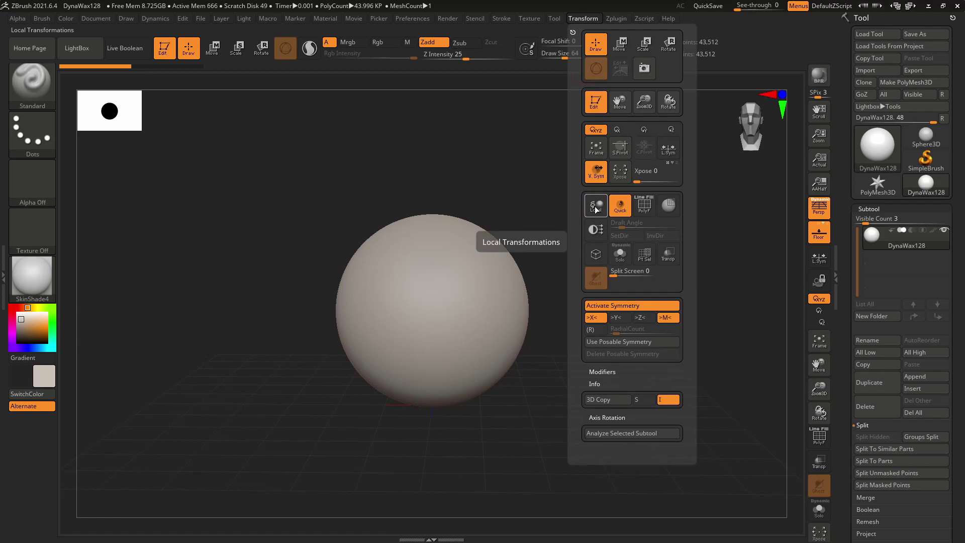
{"action": "mouse_move", "coordinate": [594, 298]}
{"action": "left_mouse_down"}
{"action": "mouse_move", "coordinate": [542, 307]}
{"action": "mouse_move", "coordinate": [585, 296]}
{"action": "left_mouse_up"}
{"action": "mouse_move", "coordinate": [481, 346]}
{"action": "right_mouse_down"}
{"action": "mouse_move", "coordinate": [448, 369]}
{"action": "mouse_move", "coordinate": [520, 334]}
{"action": "mouse_move", "coordinate": [473, 346]}
{"action": "mouse_move", "coordinate": [504, 337]}
{"action": "mouse_move", "coordinate": [459, 381]}
{"action": "mouse_move", "coordinate": [461, 310]}
{"action": "mouse_move", "coordinate": [452, 335]}
{"action": "mouse_move", "coordinate": [526, 319]}
{"action": "right_mouse_up"}
{"action": "key", "text": "shift"}
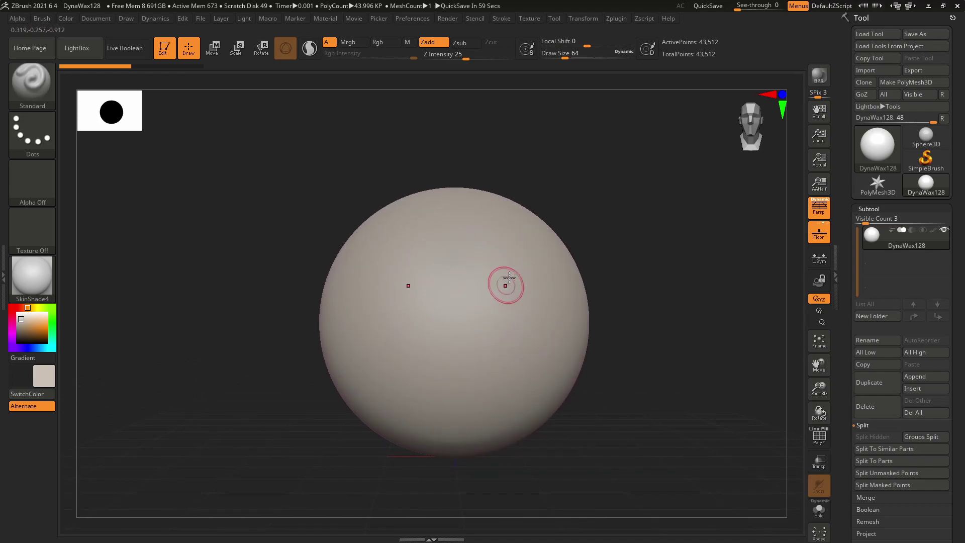
- Turn Local Transformations back on and test the view navigation around the sphere again
{"action": "left_click", "coordinate": [585, 18]}
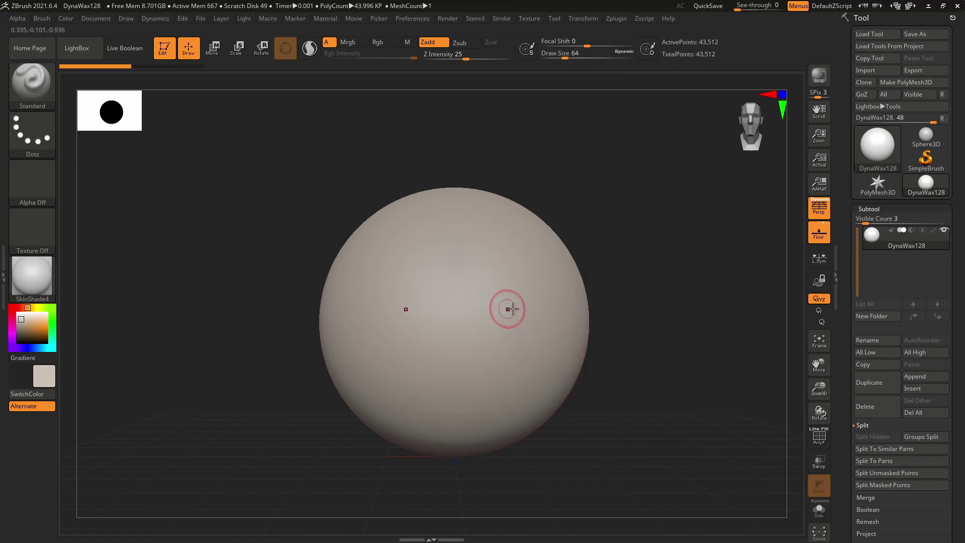
{"action": "mouse_move", "coordinate": [517, 302]}
{"action": "right_mouse_down"}
{"action": "mouse_move", "coordinate": [491, 338]}
{"action": "mouse_move", "coordinate": [511, 316]}
{"action": "mouse_move", "coordinate": [491, 269]}
{"action": "mouse_move", "coordinate": [496, 299]}
{"action": "mouse_move", "coordinate": [713, 278]}
{"action": "mouse_move", "coordinate": [454, 310]}
{"action": "mouse_move", "coordinate": [448, 258]}
{"action": "mouse_move", "coordinate": [481, 302]}
{"action": "mouse_move", "coordinate": [448, 288]}
{"action": "mouse_move", "coordinate": [433, 386]}
{"action": "mouse_move", "coordinate": [477, 334]}
{"action": "mouse_move", "coordinate": [472, 297]}
{"action": "mouse_move", "coordinate": [420, 292]}
{"action": "mouse_move", "coordinate": [503, 274]}
{"action": "right_mouse_up"}
{"action": "mouse_move", "coordinate": [583, 24]}
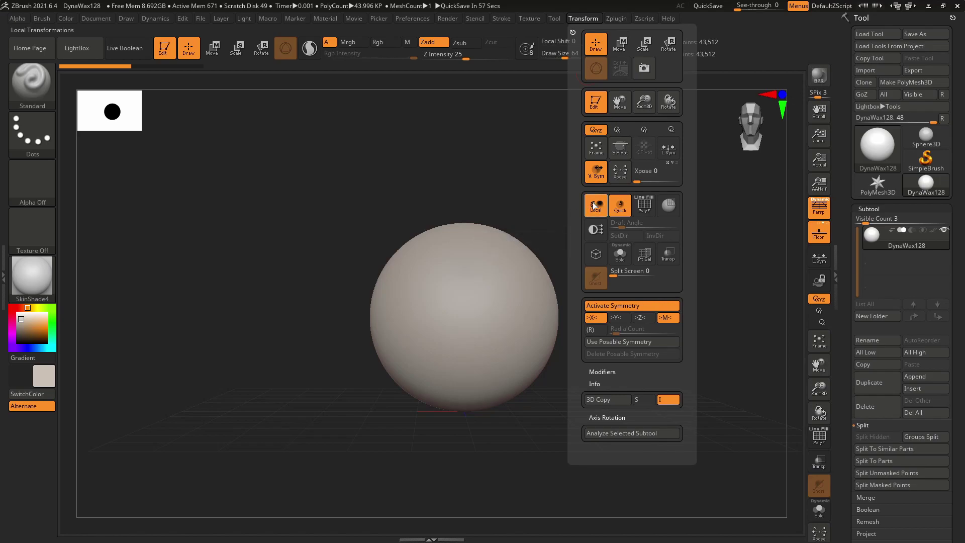
{"action": "key", "text": "f"}
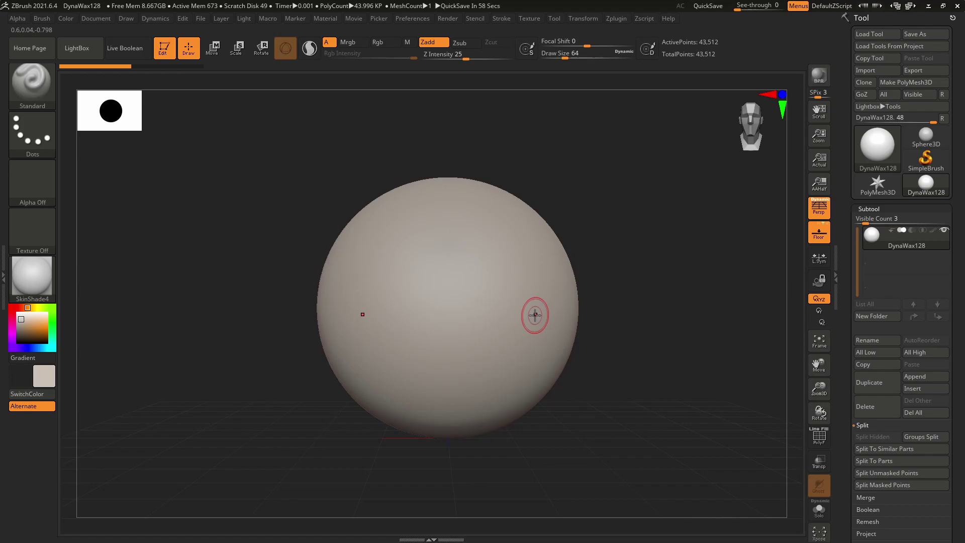
- Choose the ClayBuildup brush from the sculpting brushes
{"action": "key", "text": "b"}
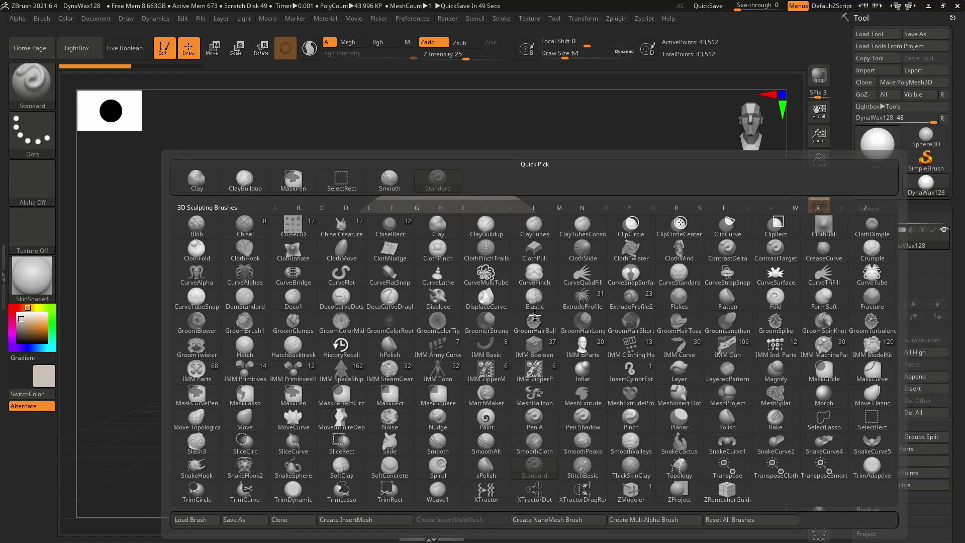
{"action": "key", "text": "Escape"}
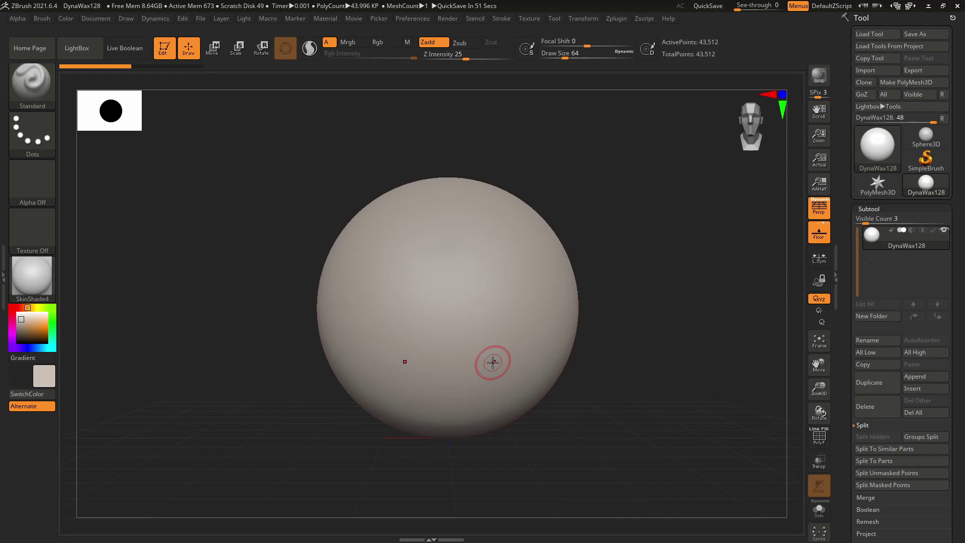
{"action": "key", "text": "b"}
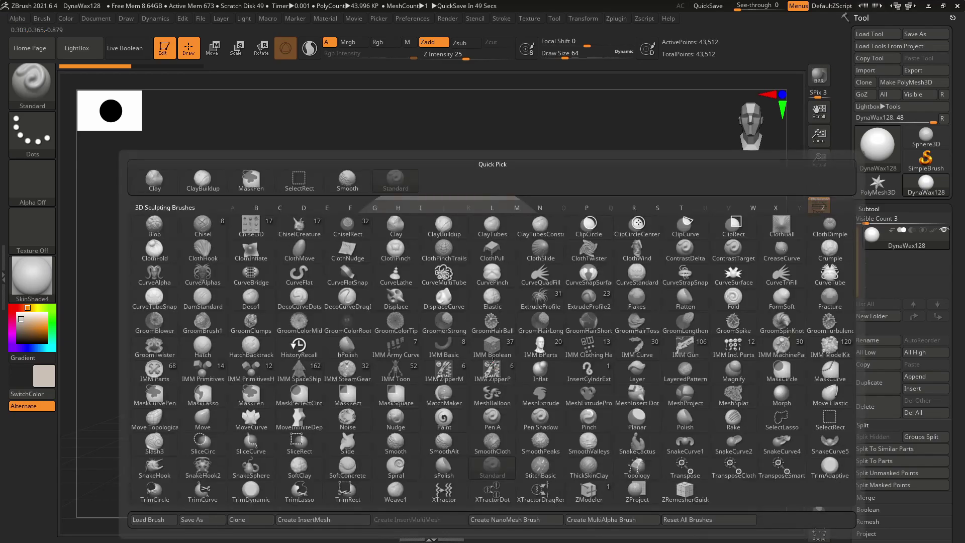
{"action": "key", "text": "c"}
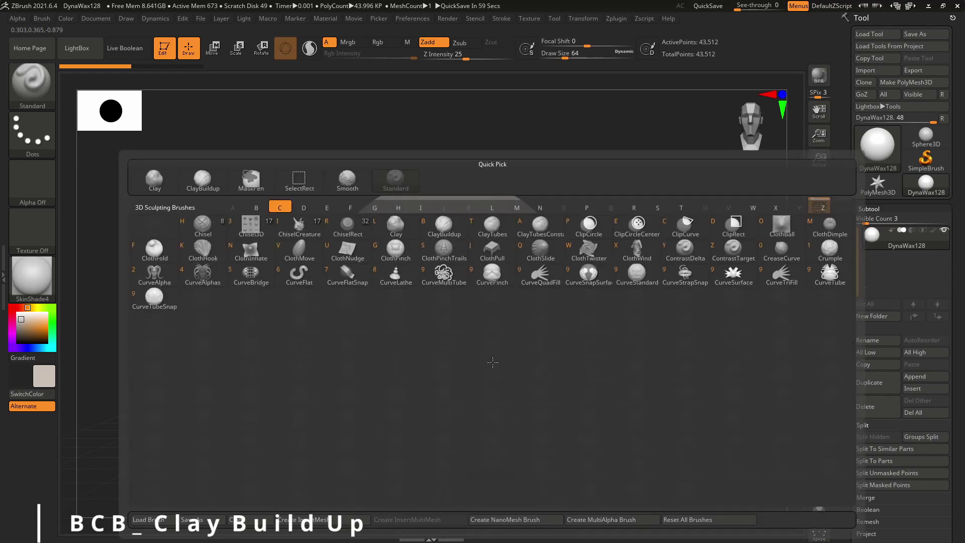
{"action": "key", "text": "b"}
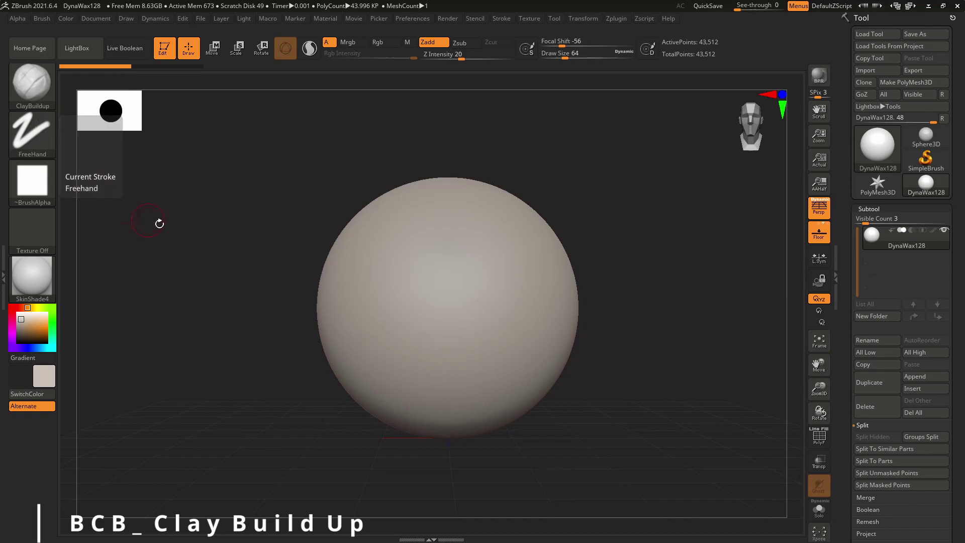
- Build up mirrored, curved vertical clay strokes on the sphere's front with ClayBuildup at draw size 64
{"action": "left_click_drag", "start_coordinate": [512, 252], "coordinate": [483, 345]}
{"action": "left_click_drag", "start_coordinate": [481, 313], "coordinate": [477, 347]}
{"action": "left_click_drag", "start_coordinate": [530, 223], "coordinate": [488, 379]}
{"action": "mouse_move", "coordinate": [527, 266]}
{"action": "left_mouse_down"}
{"action": "mouse_move", "coordinate": [488, 374]}
{"action": "mouse_move", "coordinate": [500, 301]}
{"action": "mouse_move", "coordinate": [493, 310]}
{"action": "left_mouse_up"}
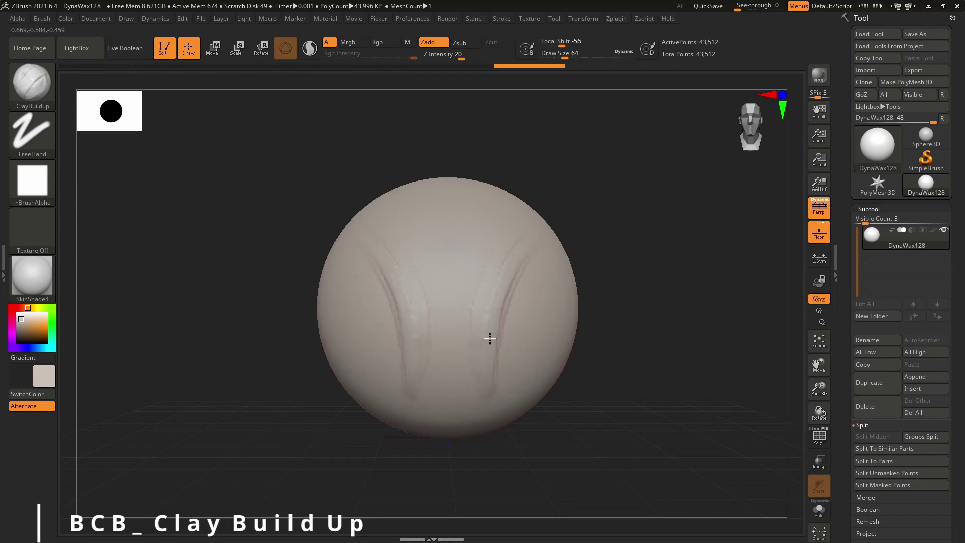
{"action": "left_click_drag", "start_coordinate": [533, 227], "coordinate": [488, 384]}
{"action": "left_click_drag", "start_coordinate": [530, 241], "coordinate": [487, 382]}
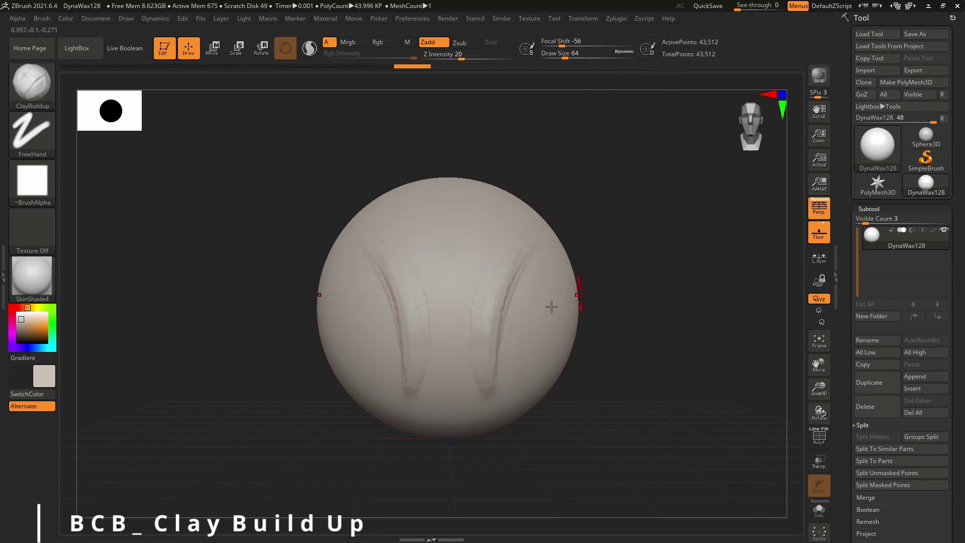
- Enlarge the brush to a draw size of about 145 and add broader vertical clay strokes over the existing ridges
{"action": "key", "text": "s"}
{"action": "left_click_drag", "start_coordinate": [503, 295], "coordinate": [510, 297]}
{"action": "mouse_move", "coordinate": [528, 247]}
{"action": "left_mouse_down"}
{"action": "mouse_move", "coordinate": [480, 338]}
{"action": "mouse_move", "coordinate": [483, 374]}
{"action": "left_mouse_up"}
{"action": "mouse_move", "coordinate": [531, 248]}
{"action": "left_mouse_down"}
{"action": "mouse_move", "coordinate": [506, 280]}
{"action": "mouse_move", "coordinate": [497, 369]}
{"action": "mouse_move", "coordinate": [518, 377]}
{"action": "left_mouse_up"}
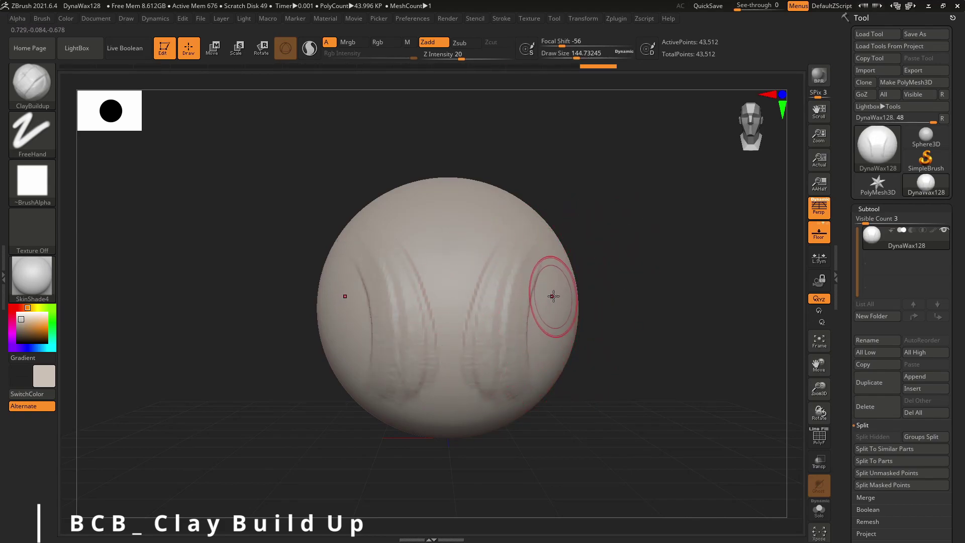
- Set the ClayBuildup draw size to about 154 and add broad mirrored vertical clay strokes down the sphere's front
{"action": "key", "text": "s"}
{"action": "left_click_drag", "start_coordinate": [555, 298], "coordinate": [551, 300]}
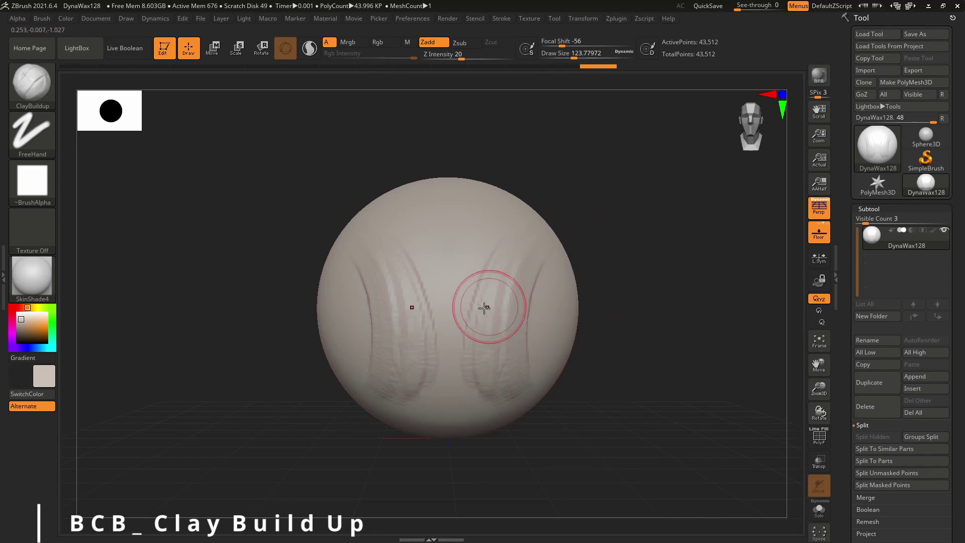
{"action": "key", "text": "s"}
{"action": "left_click_drag", "start_coordinate": [497, 302], "coordinate": [522, 305]}
{"action": "left_click_drag", "start_coordinate": [509, 232], "coordinate": [481, 374]}
{"action": "left_click_drag", "start_coordinate": [495, 246], "coordinate": [478, 381]}
{"action": "mouse_move", "coordinate": [524, 239]}
{"action": "left_mouse_down"}
{"action": "mouse_move", "coordinate": [494, 387]}
{"action": "mouse_move", "coordinate": [512, 399]}
{"action": "left_mouse_up"}
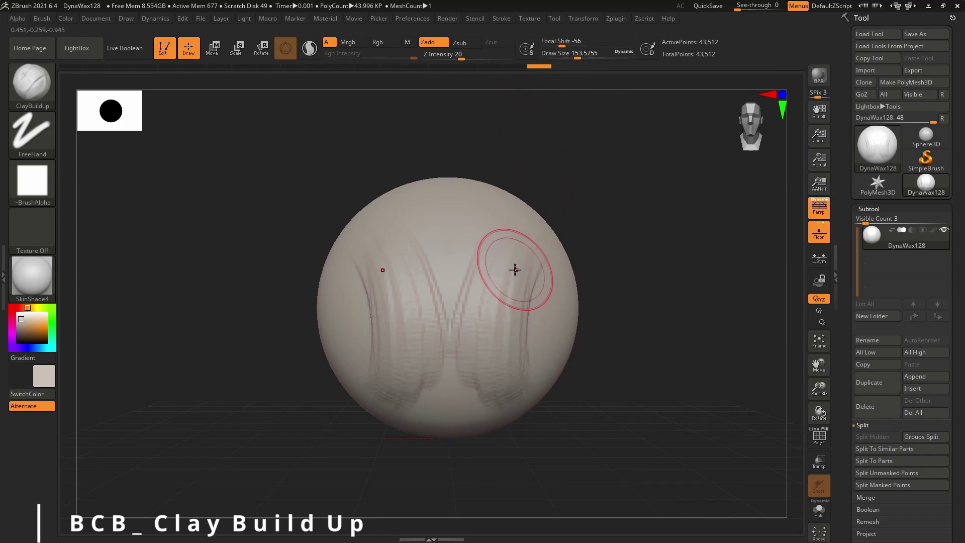
- Switch to the Move brush and enlarge it to a draw size of about 331, undoing any test pull
{"action": "key", "text": "b"}
{"action": "key", "text": "m"}
{"action": "key", "text": "v"}
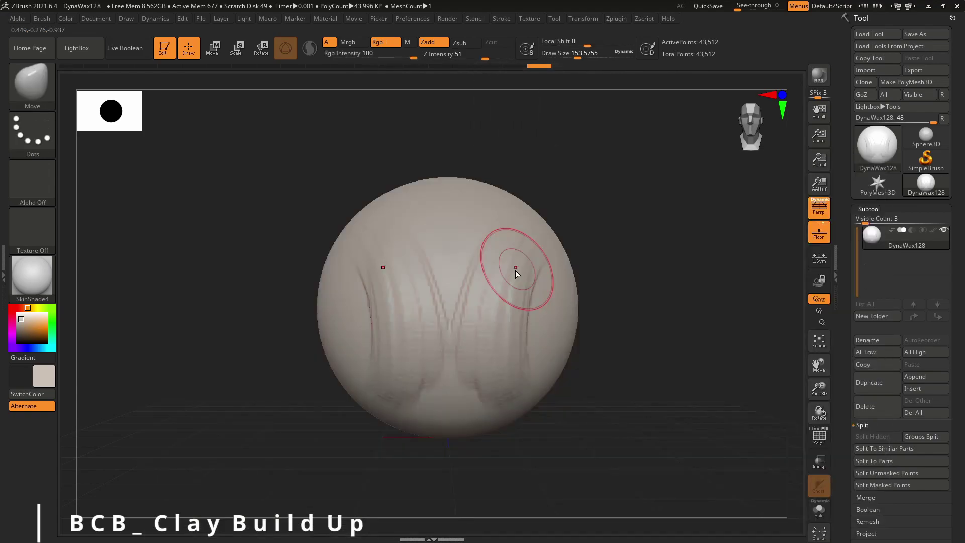
{"action": "key", "text": "s"}
{"action": "mouse_move", "coordinate": [508, 260]}
{"action": "left_mouse_down"}
{"action": "mouse_move", "coordinate": [633, 300]}
{"action": "mouse_move", "coordinate": [611, 307]}
{"action": "left_mouse_up"}
{"action": "key", "text": "ctrl+z"}
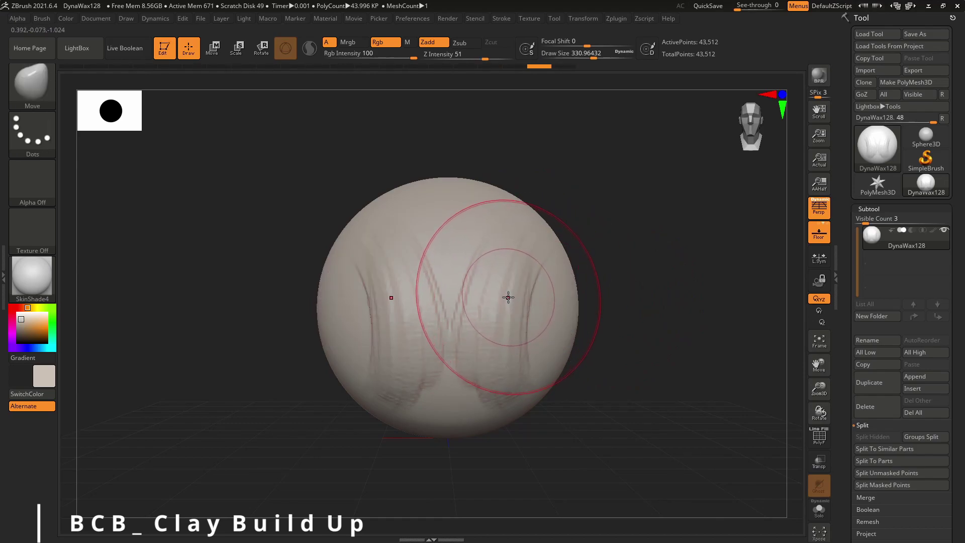
- Filter the sculpting brushes to those starting with M and pick the Move brush again
{"action": "key", "text": "b"}
{"action": "key", "text": "m"}
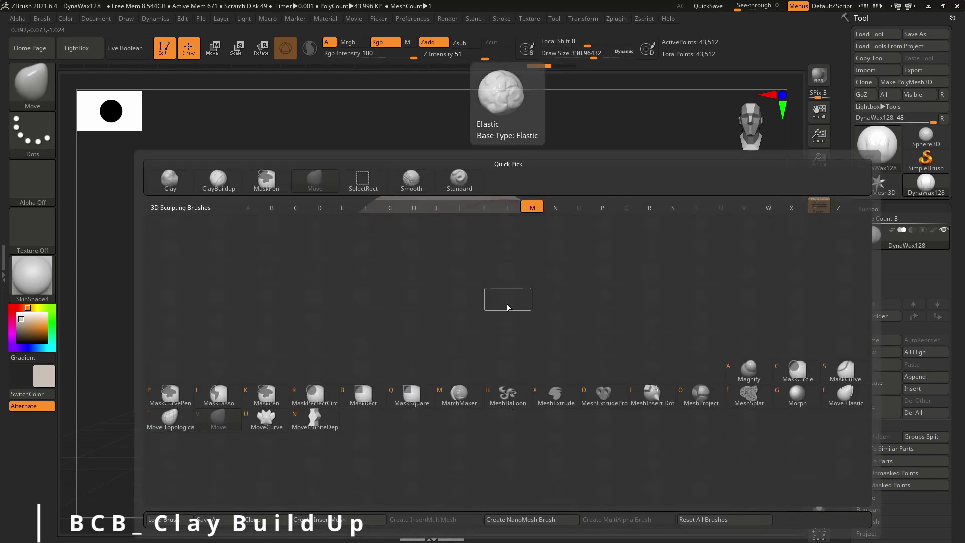
{"action": "left_click", "coordinate": [218, 428]}
{"action": "right_click_drag", "start_coordinate": [527, 288], "coordinate": [537, 271], "text": "alt"}
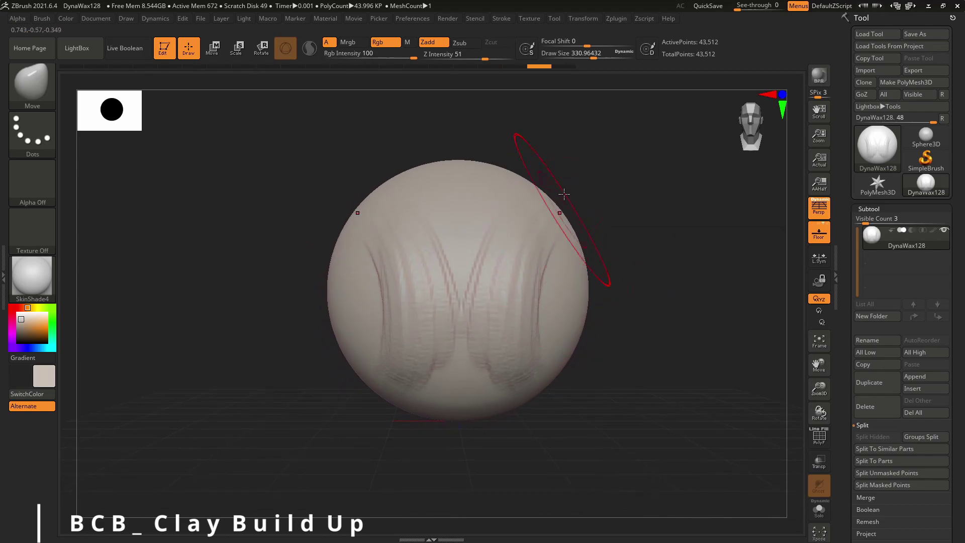
- Set the Move brush's Focal Shift to -100 and try pulling the sphere's side and upper area outward
{"action": "left_click_drag", "start_coordinate": [579, 43], "coordinate": [552, 41]}
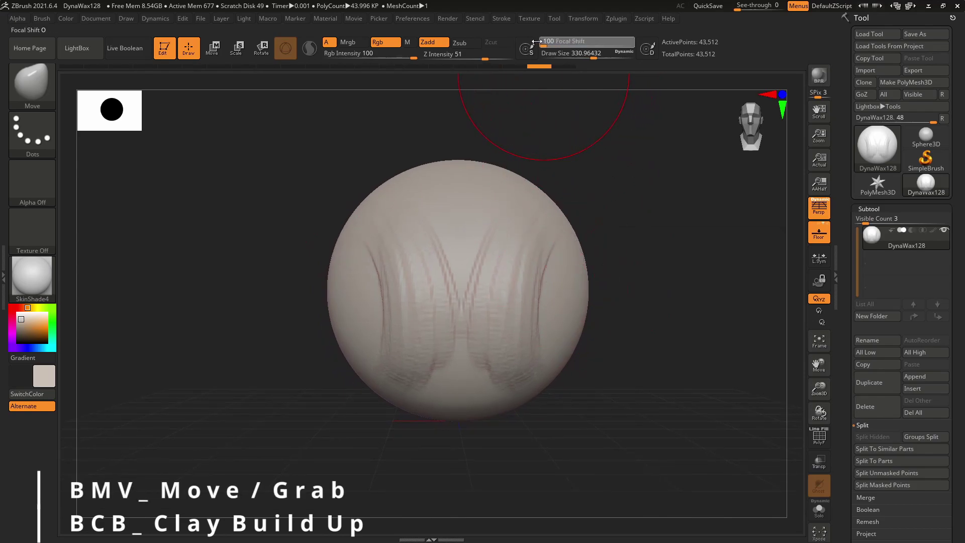
{"action": "right_click_drag", "start_coordinate": [551, 282], "coordinate": [522, 276], "text": "alt"}
{"action": "left_click_drag", "start_coordinate": [528, 284], "coordinate": [605, 286]}
{"action": "key", "text": "ctrl+z"}
{"action": "left_click_drag", "start_coordinate": [478, 200], "coordinate": [549, 146]}
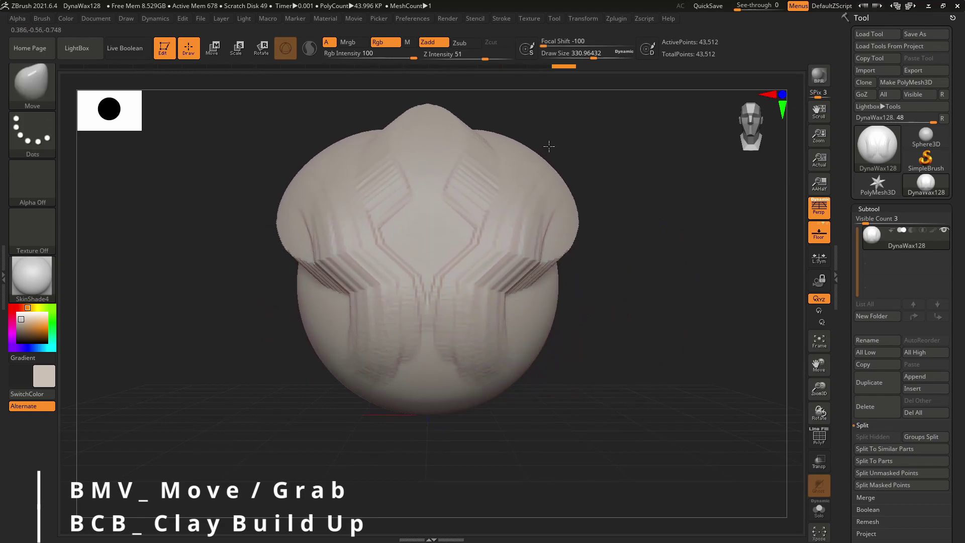
- Undo the Move brush test pulls and set the Focal Shift back to 0
{"action": "key", "text": "ctrl+z"}
{"action": "key", "text": "ctrl+z"}
{"action": "left_click_drag", "start_coordinate": [526, 227], "coordinate": [547, 214]}
{"action": "key", "text": "ctrl+z"}
{"action": "left_click_drag", "start_coordinate": [563, 43], "coordinate": [587, 45]}
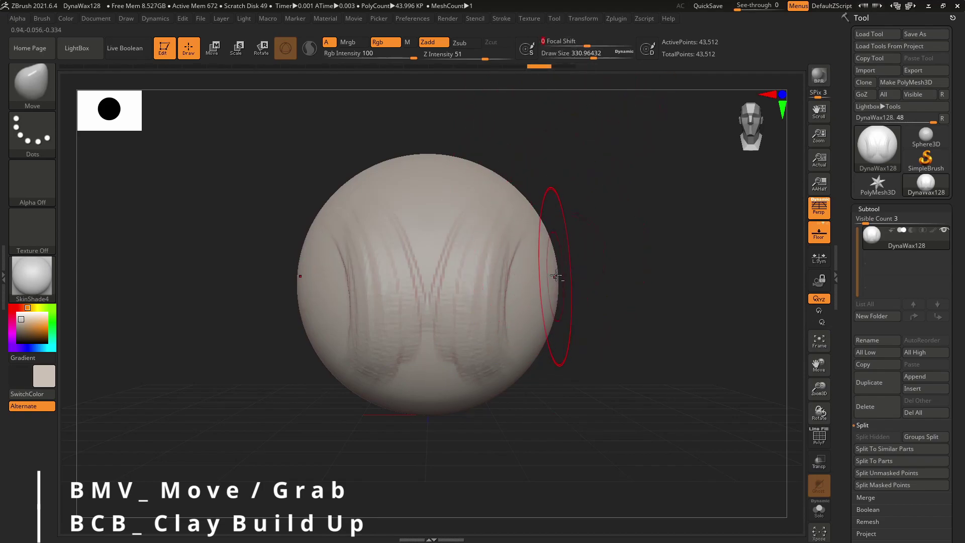
{"action": "right_click_drag", "start_coordinate": [553, 273], "coordinate": [573, 265], "text": "alt"}
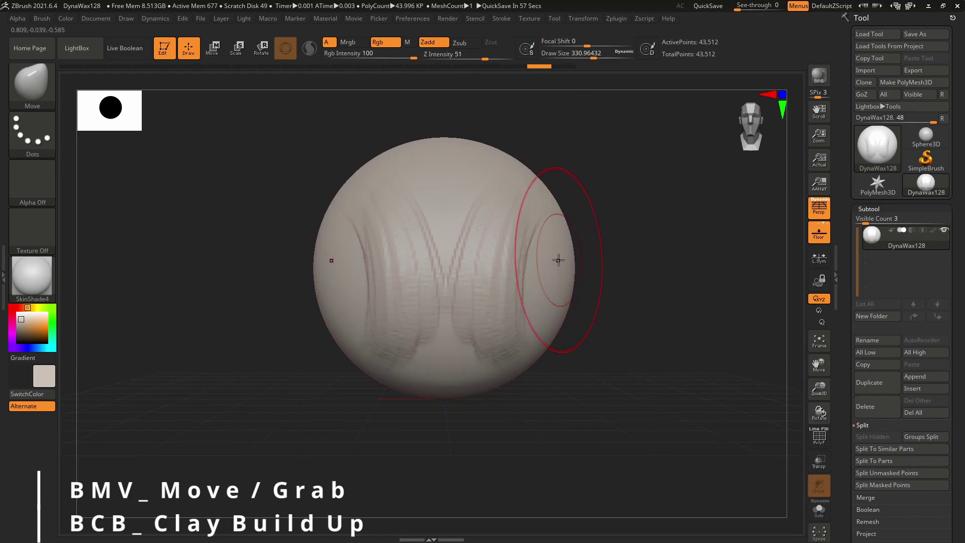
- Switch to the ClayBuildup brush with its brush shortcut
{"action": "key", "text": "b"}
{"action": "key", "text": "c"}
{"action": "key", "text": "b"}
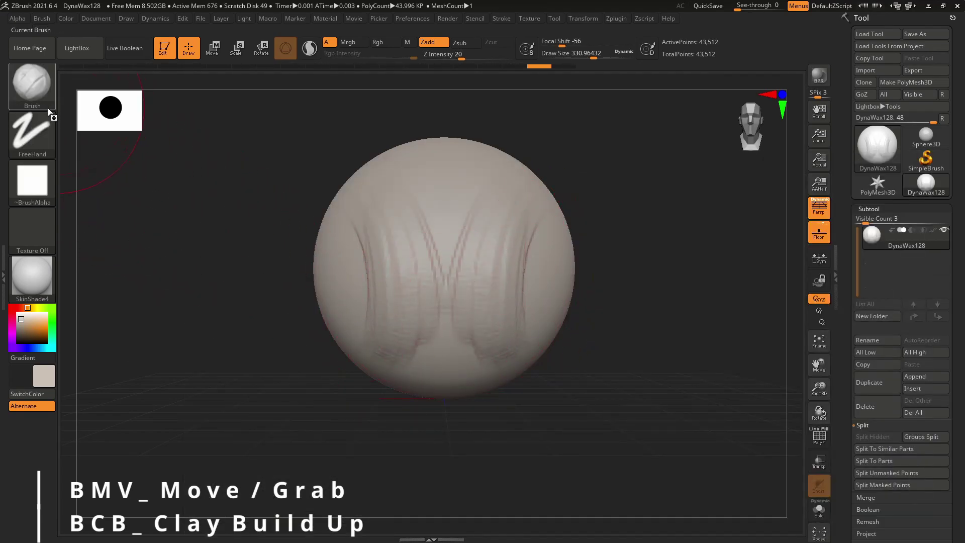
- Return to the Move brush by filtering the sculpting brushes to the letter M
{"action": "key", "text": "b"}
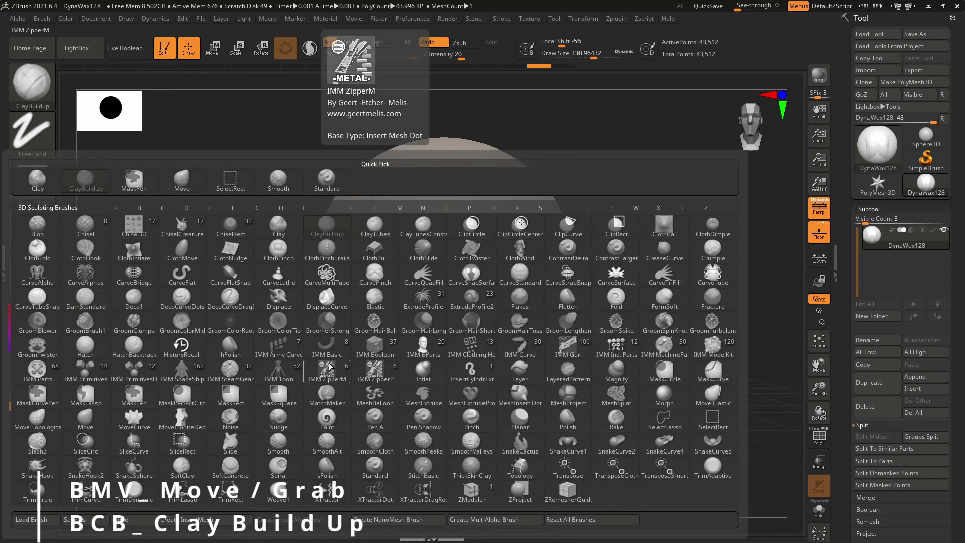
{"action": "key", "text": "m"}
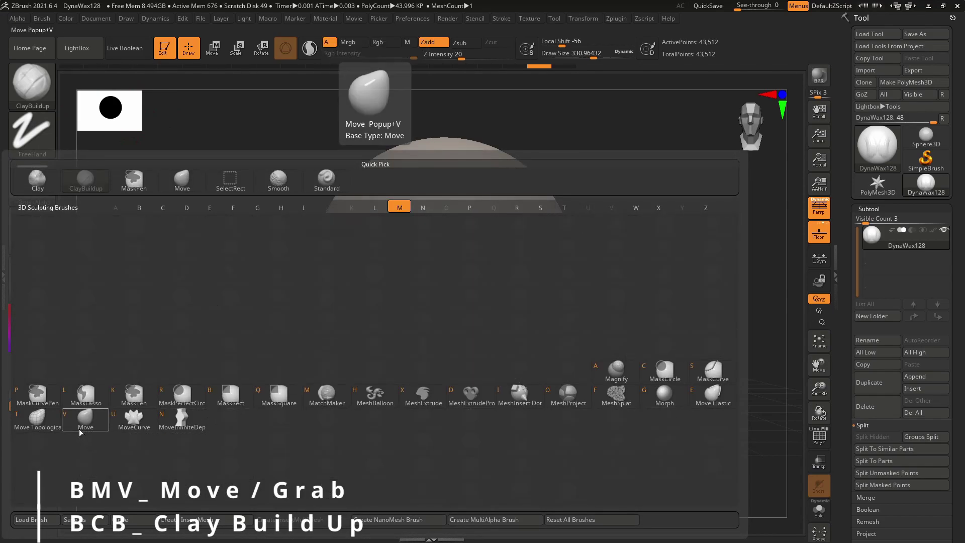
{"action": "key", "text": "v"}
{"action": "right_click_drag", "start_coordinate": [446, 305], "coordinate": [458, 303], "text": "alt"}
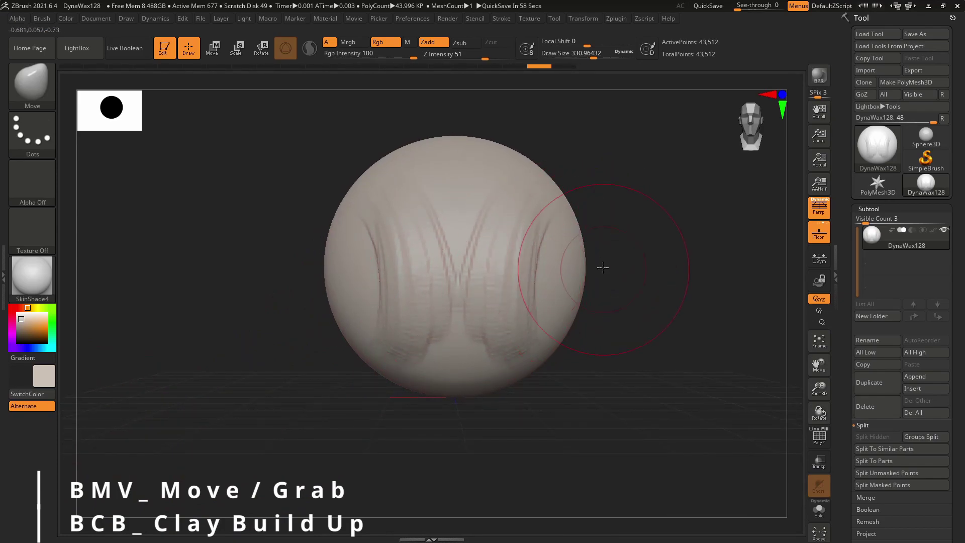
{"action": "right_click_drag", "start_coordinate": [563, 297], "coordinate": [577, 283], "text": "ctrl"}
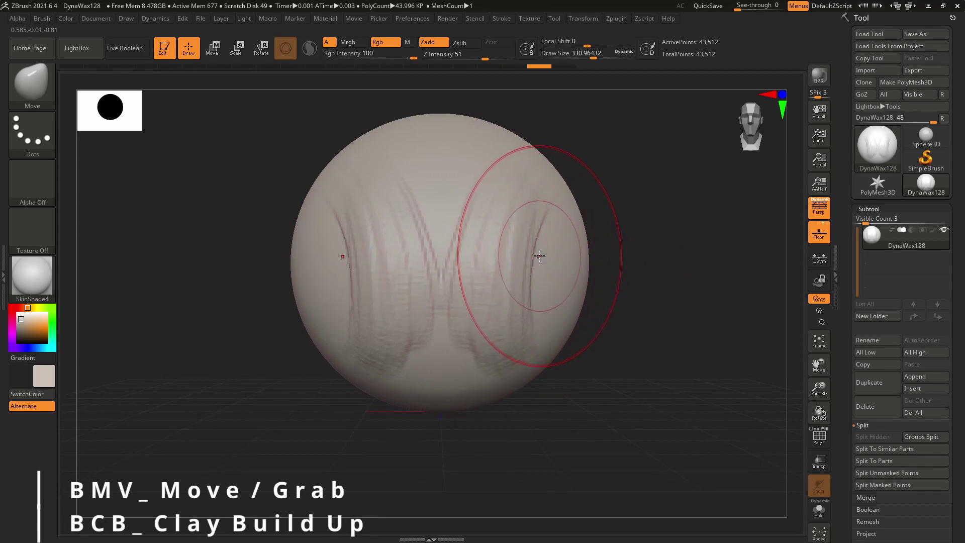
- Choose the DamStandard brush from the sculpting brushes starting with D
{"action": "key", "text": "b"}
{"action": "key", "text": "d"}
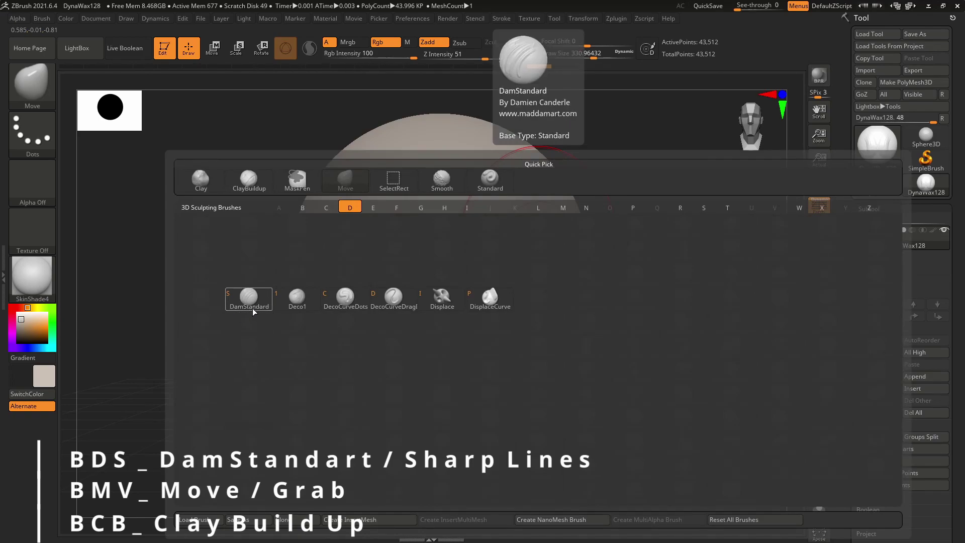
{"action": "key", "text": "b"}
{"action": "key", "text": "d"}
{"action": "key", "text": "s"}
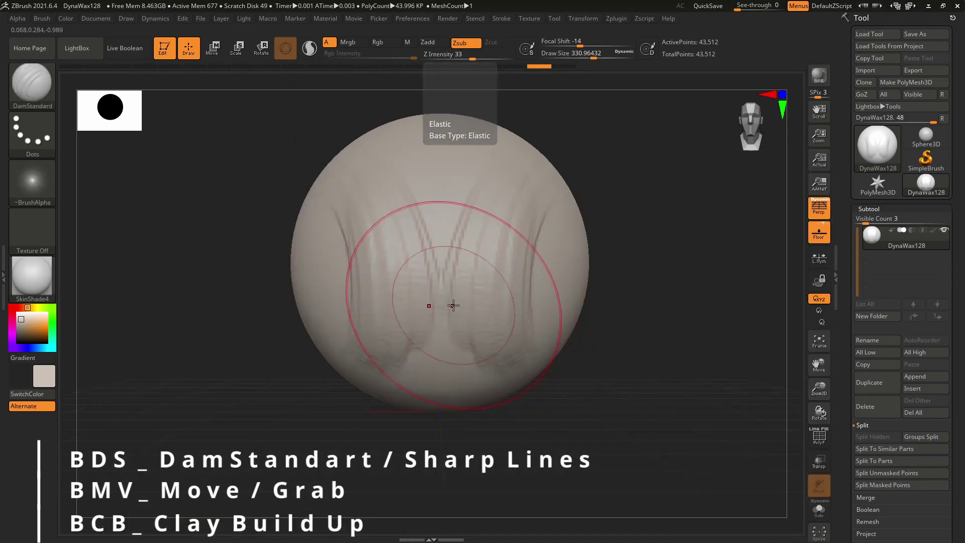
- Reduce the DamStandard draw size to about 51 and cut mirrored sharp creases down the sphere's front
{"action": "key", "text": "s"}
{"action": "left_click_drag", "start_coordinate": [523, 258], "coordinate": [493, 254]}
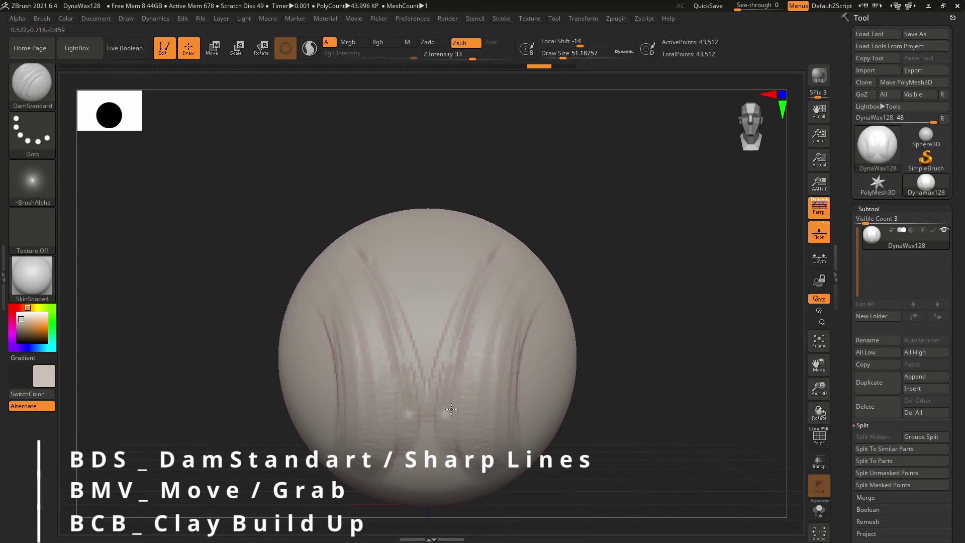
{"action": "left_click_drag", "start_coordinate": [452, 398], "coordinate": [446, 414]}
- Enlarge the DamStandard brush to a draw size of about 116 and carve diagonal grooves into the sphere's side
{"action": "right_click_drag", "start_coordinate": [510, 402], "coordinate": [467, 294], "text": "alt"}
{"action": "right_click_drag", "start_coordinate": [543, 296], "coordinate": [466, 288]}
{"action": "key", "text": "s"}
{"action": "left_click_drag", "start_coordinate": [465, 289], "coordinate": [476, 287]}
{"action": "mouse_move", "coordinate": [548, 221]}
{"action": "left_mouse_down"}
{"action": "mouse_move", "coordinate": [471, 319]}
{"action": "mouse_move", "coordinate": [491, 297]}
{"action": "mouse_move", "coordinate": [485, 308]}
{"action": "left_mouse_up"}
{"action": "left_click_drag", "start_coordinate": [574, 218], "coordinate": [479, 337]}
- Deepen and extend the diagonal DamStandard grooves up across the sphere's side
{"action": "mouse_move", "coordinate": [493, 315]}
{"action": "right_mouse_down", "text": "alt"}
{"action": "mouse_move", "coordinate": [469, 358]}
{"action": "mouse_move", "coordinate": [506, 376]}
{"action": "right_mouse_up", "text": "alt"}
{"action": "mouse_move", "coordinate": [555, 281]}
{"action": "right_mouse_down"}
{"action": "mouse_move", "coordinate": [462, 302]}
{"action": "mouse_move", "coordinate": [507, 310]}
{"action": "right_mouse_up"}
{"action": "mouse_move", "coordinate": [459, 339]}
{"action": "left_mouse_down", "text": "shift"}
{"action": "mouse_move", "coordinate": [499, 285]}
{"action": "mouse_move", "coordinate": [531, 264]}
{"action": "left_mouse_up", "text": "shift"}
{"action": "left_click_drag", "start_coordinate": [461, 341], "coordinate": [551, 237]}
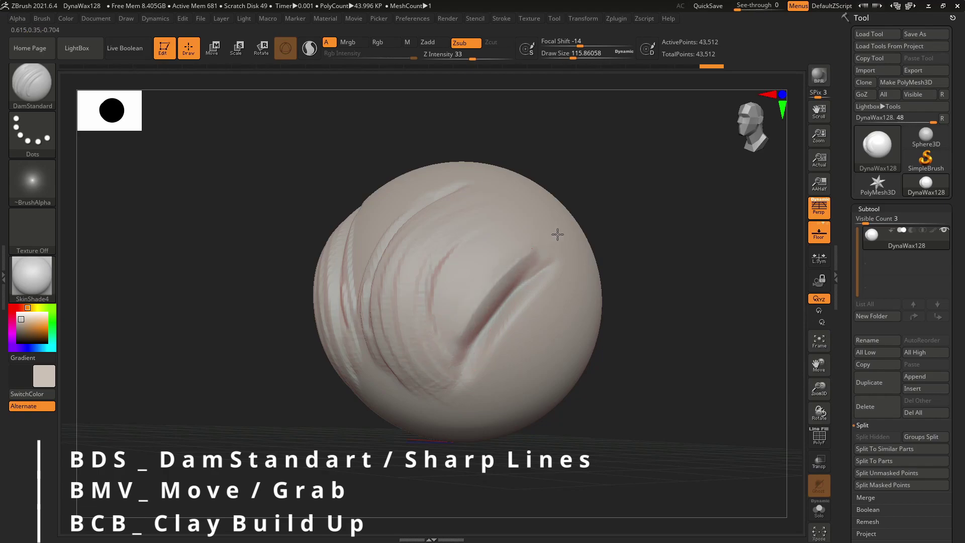
{"action": "left_click_drag", "start_coordinate": [452, 327], "coordinate": [573, 226]}
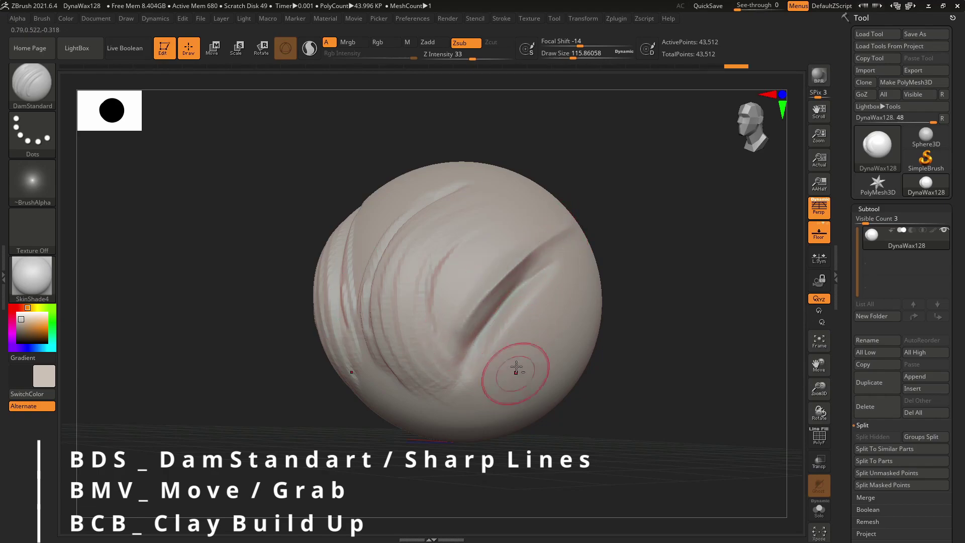
{"action": "right_click_drag", "start_coordinate": [515, 374], "coordinate": [490, 262], "text": "alt"}
{"action": "left_click_drag", "start_coordinate": [579, 167], "coordinate": [583, 164]}
{"action": "mouse_move", "coordinate": [454, 305]}
{"action": "left_mouse_down"}
{"action": "mouse_move", "coordinate": [573, 183]}
{"action": "mouse_move", "coordinate": [483, 271]}
{"action": "mouse_move", "coordinate": [589, 184]}
{"action": "left_mouse_up"}
- Switch back to the ClayBuildup brush and enlarge it to a draw size of about 280
{"action": "key", "text": "b"}
{"action": "key", "text": "c"}
{"action": "key", "text": "b"}
{"action": "mouse_move", "coordinate": [477, 174]}
{"action": "right_mouse_down", "text": "alt"}
{"action": "mouse_move", "coordinate": [490, 256]}
{"action": "mouse_move", "coordinate": [477, 201]}
{"action": "right_mouse_up", "text": "alt"}
{"action": "right_click_drag", "start_coordinate": [477, 201], "coordinate": [504, 229]}
{"action": "mouse_move", "coordinate": [480, 246]}
{"action": "left_mouse_down"}
{"action": "mouse_move", "coordinate": [527, 183]}
{"action": "mouse_move", "coordinate": [468, 271]}
{"action": "left_mouse_up"}
{"action": "mouse_move", "coordinate": [471, 270]}
{"action": "right_mouse_down"}
{"action": "mouse_move", "coordinate": [486, 259]}
{"action": "mouse_move", "coordinate": [499, 282]}
{"action": "right_mouse_up"}
{"action": "key", "text": "s"}
{"action": "left_click_drag", "start_coordinate": [494, 276], "coordinate": [508, 272]}
- Smooth out the ridges and grooves on the sphere's front and side
{"action": "right_click_drag", "start_coordinate": [508, 272], "coordinate": [472, 275]}
{"action": "mouse_move", "coordinate": [472, 275]}
{"action": "left_mouse_down", "text": "shift"}
{"action": "mouse_move", "coordinate": [520, 214]}
{"action": "mouse_move", "coordinate": [513, 302]}
{"action": "mouse_move", "coordinate": [535, 319]}
{"action": "mouse_move", "coordinate": [419, 364]}
{"action": "mouse_move", "coordinate": [431, 282]}
{"action": "left_mouse_up", "text": "shift"}
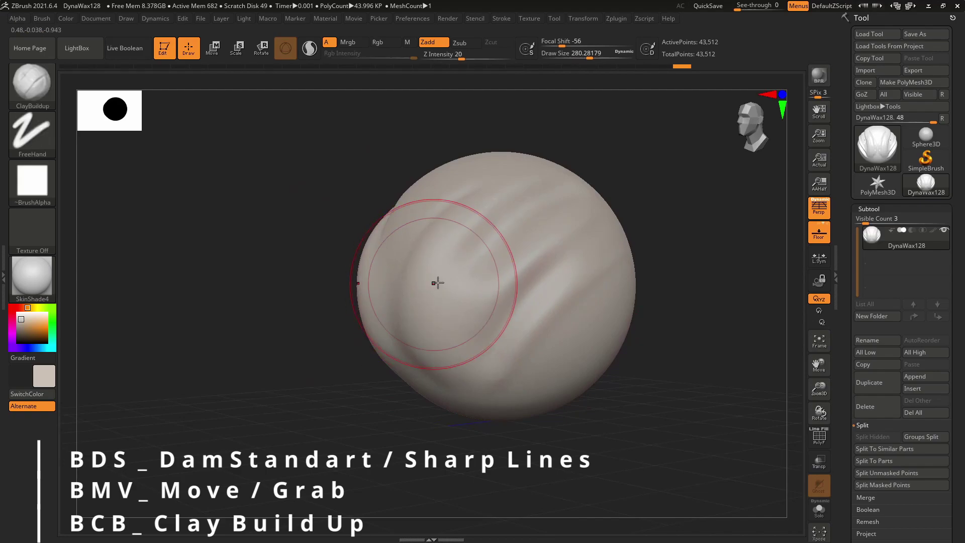
{"action": "right_click_drag", "start_coordinate": [431, 282], "coordinate": [462, 209]}
{"action": "mouse_move", "coordinate": [513, 263]}
{"action": "left_mouse_down", "text": "shift"}
{"action": "mouse_move", "coordinate": [559, 278]}
{"action": "mouse_move", "coordinate": [541, 252]}
{"action": "left_mouse_up", "text": "shift"}
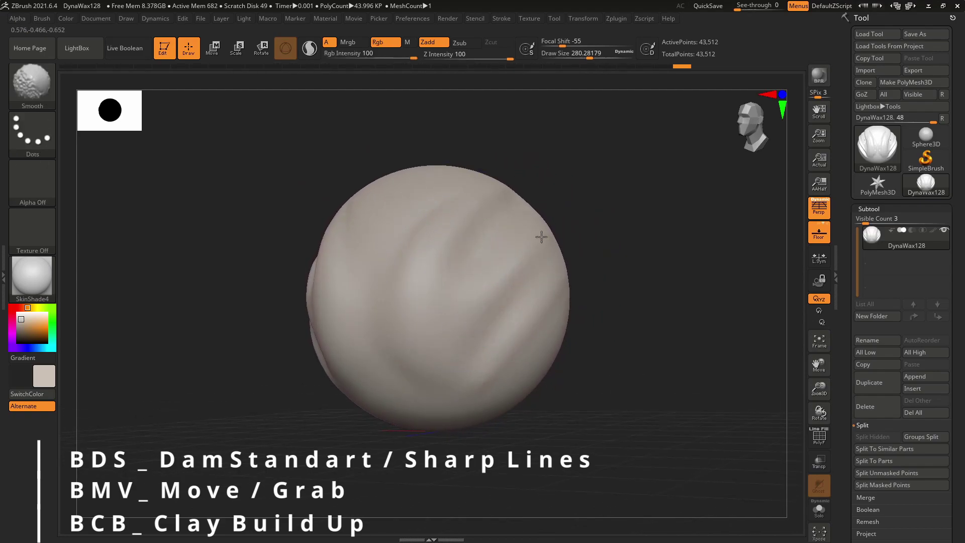
{"action": "right_click_drag", "start_coordinate": [532, 269], "coordinate": [490, 248]}
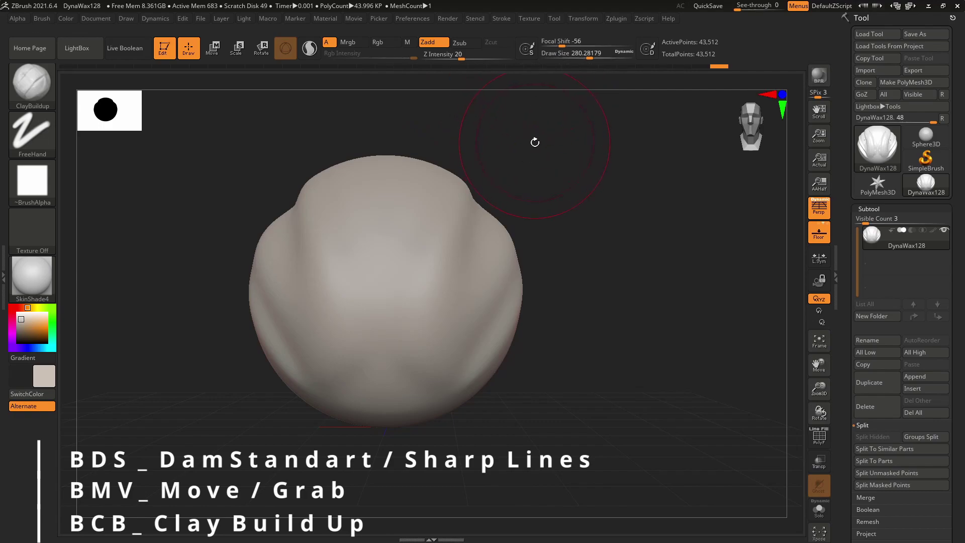
- Toggle temporarily between the ClayBuildup and Smooth brushes to examine how the active brush changes
{"action": "key", "text": "shift"}
{"action": "key", "text": "shift"}
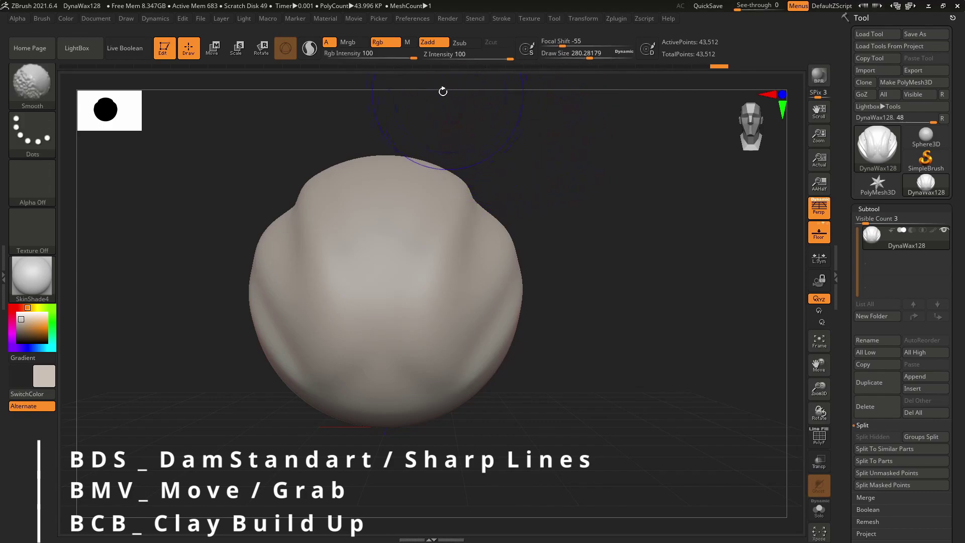
{"action": "key", "text": "shift"}
{"action": "key", "text": "shift"}
{"action": "key", "text": "shift"}
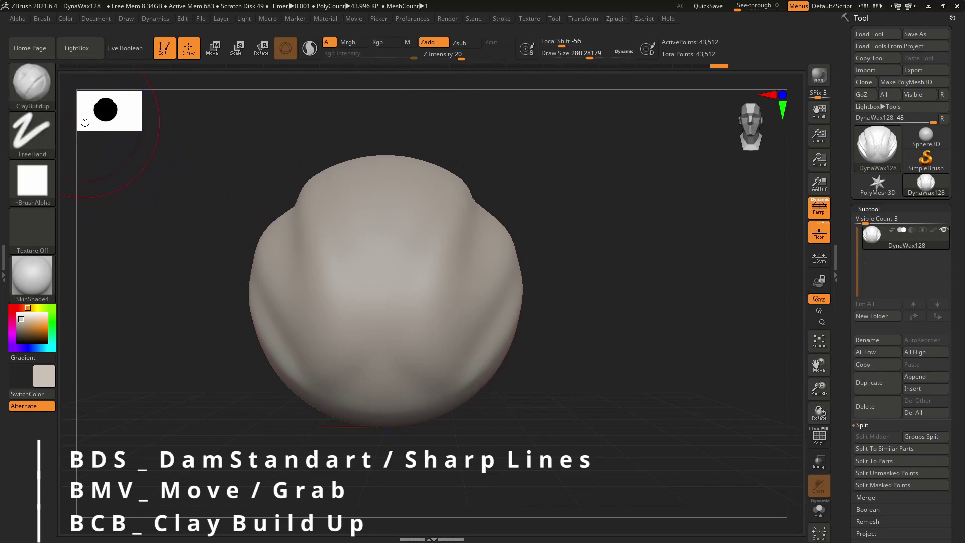
- Smooth the remaining ridges on the sculpted form's lower sides
{"action": "key", "text": "shift"}
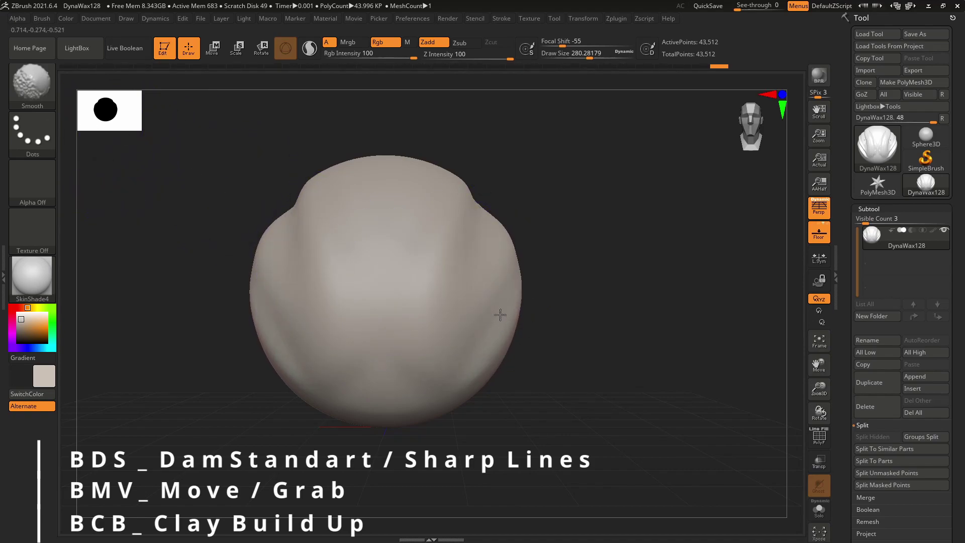
{"action": "left_click_drag", "start_coordinate": [472, 298], "coordinate": [475, 232], "text": "shift"}
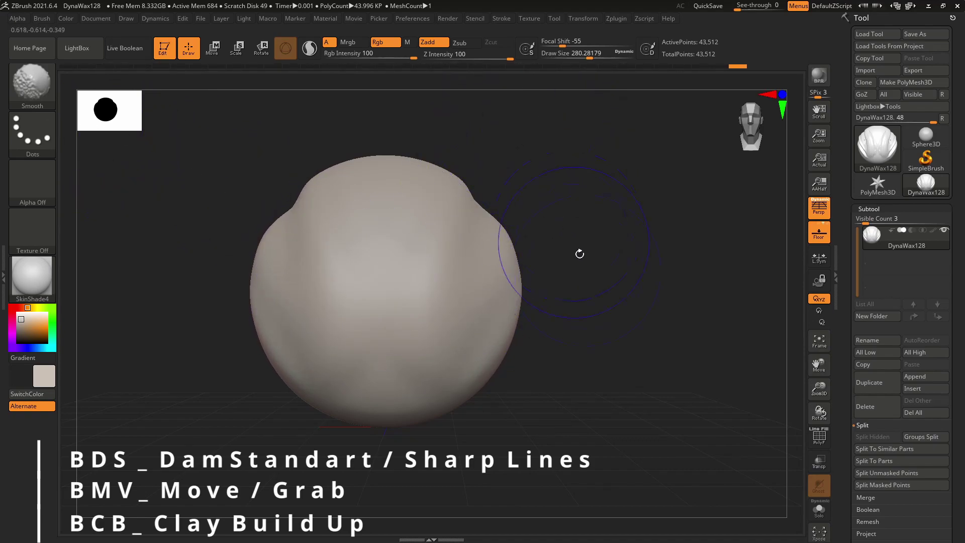
{"action": "mouse_move", "coordinate": [432, 264]}
{"action": "left_mouse_down", "text": "shift"}
{"action": "mouse_move", "coordinate": [462, 262]}
{"action": "mouse_move", "coordinate": [427, 297]}
{"action": "mouse_move", "coordinate": [475, 307]}
{"action": "mouse_move", "coordinate": [416, 228]}
{"action": "mouse_move", "coordinate": [447, 359]}
{"action": "mouse_move", "coordinate": [490, 352]}
{"action": "left_mouse_up", "text": "shift"}
- Add ClayBuildup strokes across the form's front and side and smooth them down
{"action": "mouse_move", "coordinate": [598, 326]}
{"action": "left_mouse_down"}
{"action": "mouse_move", "coordinate": [453, 286]}
{"action": "mouse_move", "coordinate": [519, 264]}
{"action": "mouse_move", "coordinate": [420, 226]}
{"action": "left_mouse_up"}
{"action": "mouse_move", "coordinate": [374, 311]}
{"action": "left_mouse_down"}
{"action": "mouse_move", "coordinate": [476, 317]}
{"action": "mouse_move", "coordinate": [518, 282]}
{"action": "left_mouse_up"}
{"action": "mouse_move", "coordinate": [488, 251]}
{"action": "left_mouse_down", "text": "shift"}
{"action": "mouse_move", "coordinate": [452, 297]}
{"action": "mouse_move", "coordinate": [470, 325]}
{"action": "left_mouse_up", "text": "shift"}
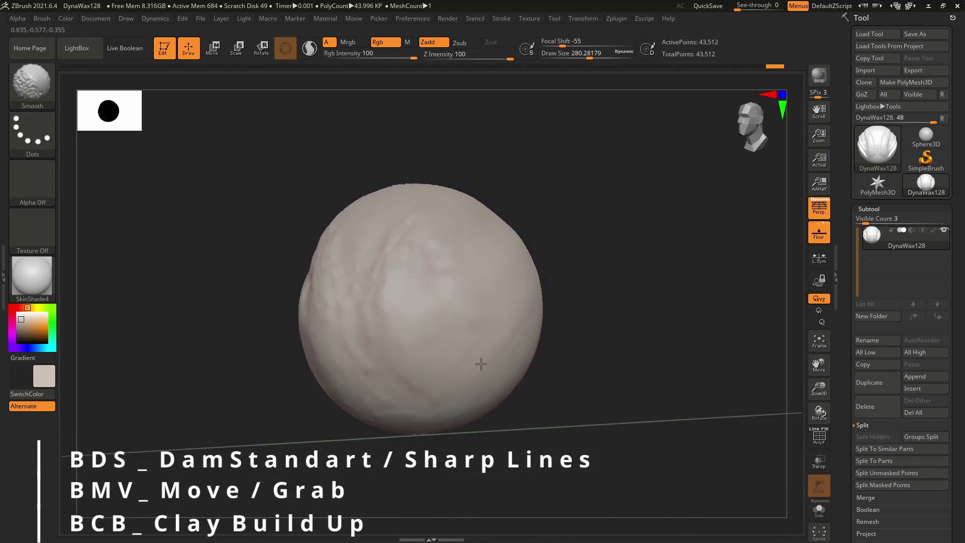
{"action": "mouse_move", "coordinate": [499, 363]}
{"action": "right_mouse_down"}
{"action": "mouse_move", "coordinate": [563, 286]}
{"action": "mouse_move", "coordinate": [614, 265]}
{"action": "right_mouse_up"}
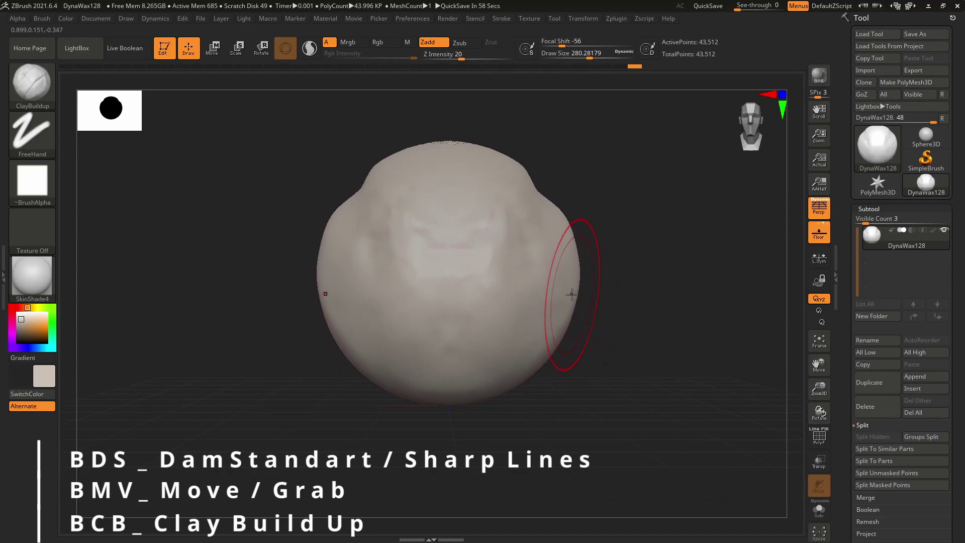
- Switch to the DamStandard brush and adjust LazyRadius in its Lazy Mouse stroke settings
{"action": "key", "text": "b"}
{"action": "key", "text": "d"}
{"action": "key", "text": "s"}
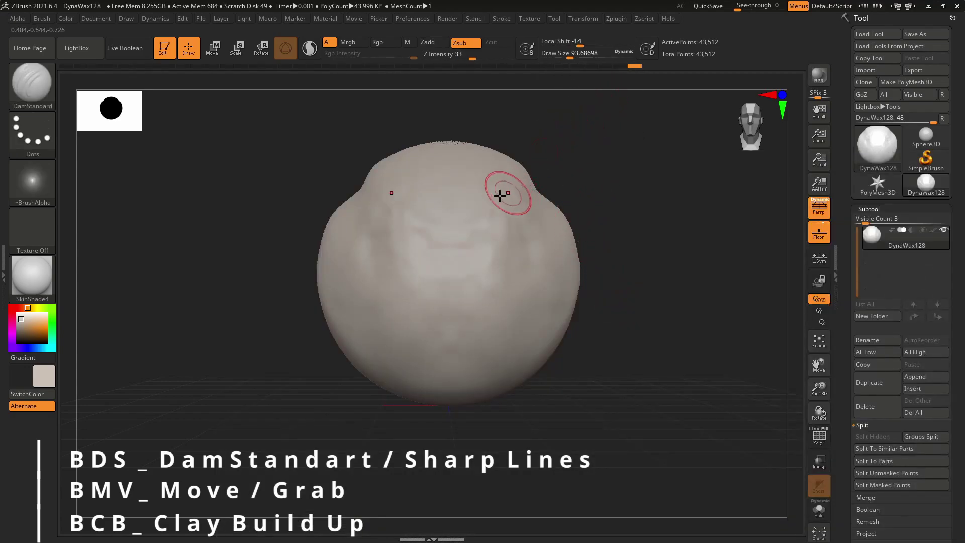
{"action": "left_click", "coordinate": [505, 19]}
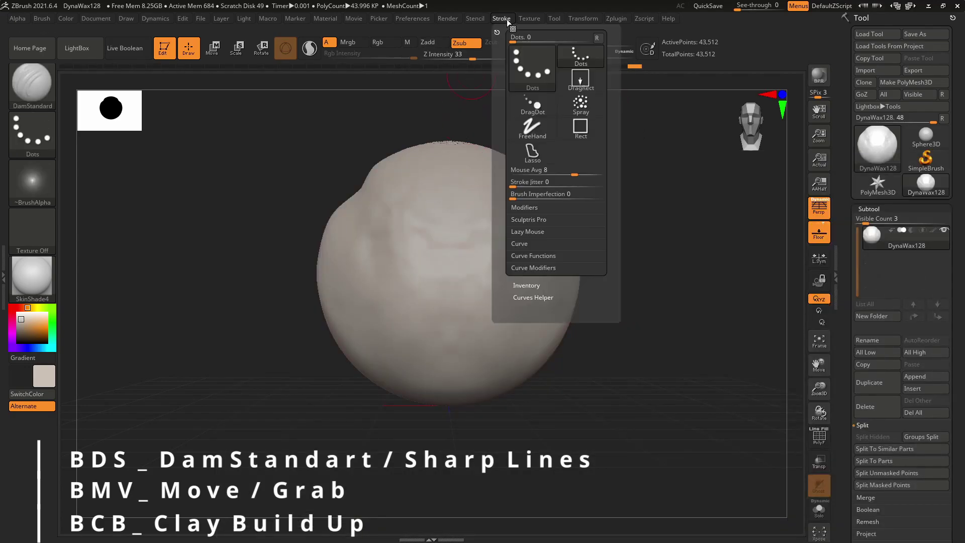
{"action": "left_click", "coordinate": [536, 232]}
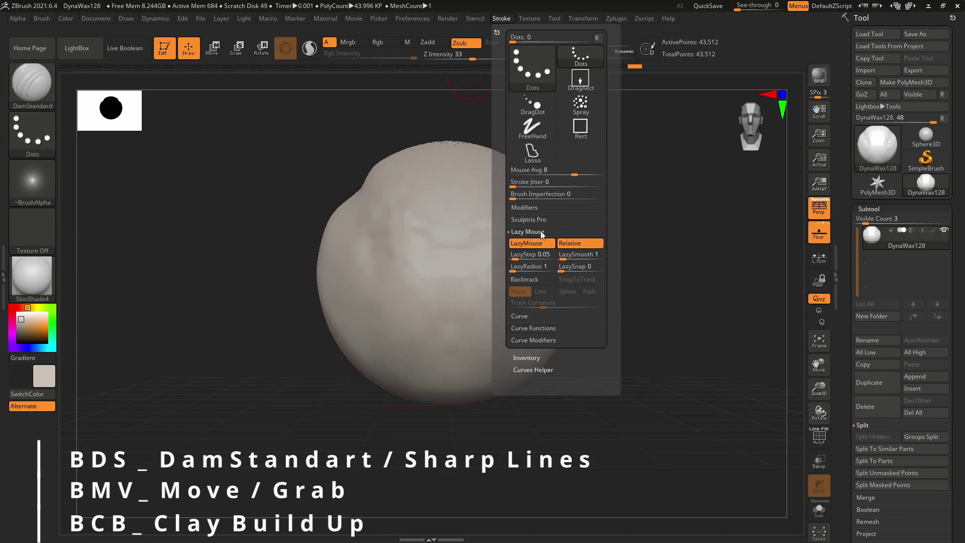
{"action": "left_click_drag", "start_coordinate": [614, 253], "coordinate": [616, 229]}
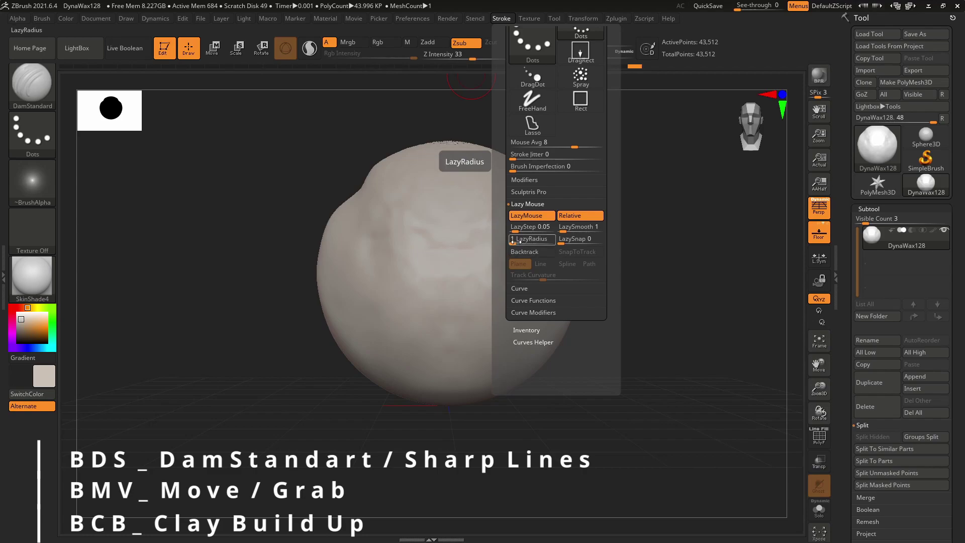
{"action": "left_click_drag", "start_coordinate": [513, 241], "coordinate": [512, 242]}
- Reduce the draw size to about 65 and carve steady curved DamStandard lines on the form's side with Lazy Mouse
{"action": "right_click_drag", "start_coordinate": [558, 252], "coordinate": [501, 256], "text": "alt"}
{"action": "key", "text": "s"}
{"action": "mouse_move", "coordinate": [496, 259]}
{"action": "left_mouse_down"}
{"action": "mouse_move", "coordinate": [483, 331]}
{"action": "mouse_move", "coordinate": [437, 337]}
{"action": "mouse_move", "coordinate": [435, 287]}
{"action": "mouse_move", "coordinate": [496, 187]}
{"action": "left_mouse_up"}
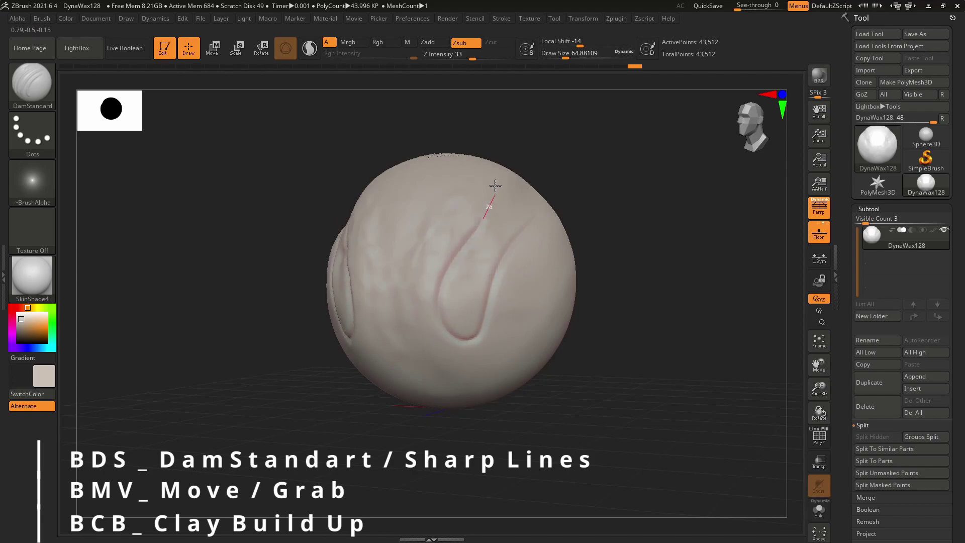
{"action": "mouse_move", "coordinate": [436, 205]}
{"action": "left_mouse_down"}
{"action": "mouse_move", "coordinate": [433, 322]}
{"action": "mouse_move", "coordinate": [577, 286]}
{"action": "left_mouse_up"}
{"action": "right_click_drag", "start_coordinate": [577, 286], "coordinate": [536, 300]}
{"action": "mouse_move", "coordinate": [490, 333]}
{"action": "left_mouse_down"}
{"action": "mouse_move", "coordinate": [564, 216]}
{"action": "mouse_move", "coordinate": [587, 202]}
{"action": "left_mouse_up"}
{"action": "right_click_drag", "start_coordinate": [550, 286], "coordinate": [586, 291]}
- Undo the curved Lazy Mouse lines carved on the form's side
{"action": "key", "text": "ctrl+z"}
{"action": "key", "text": "ctrl+z"}
{"action": "key", "text": "ctrl+z"}
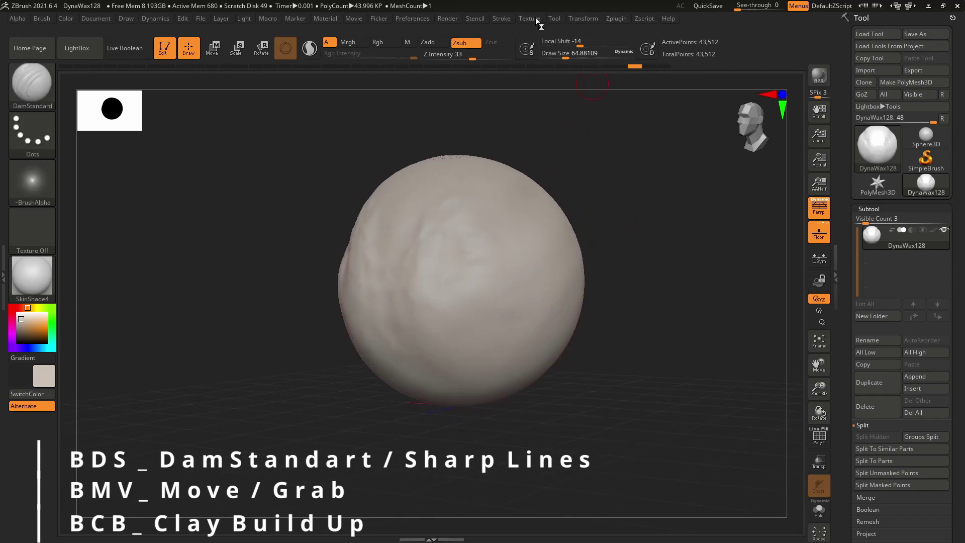
- Adjust the Lazy Mouse settings and carve curved DamStandard grooves down both sides of the form
{"action": "left_click", "coordinate": [508, 20]}
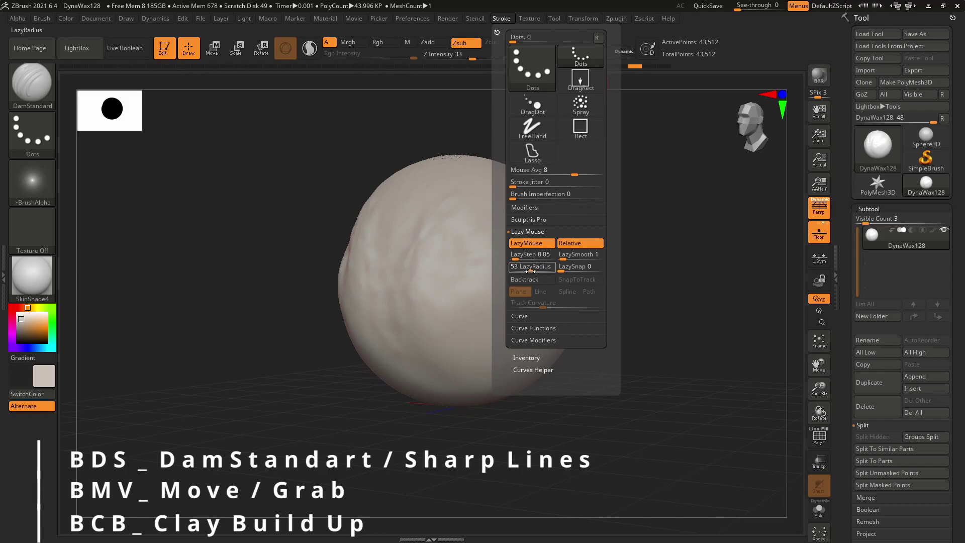
{"action": "mouse_move", "coordinate": [532, 194]}
{"action": "left_mouse_down"}
{"action": "mouse_move", "coordinate": [437, 321]}
{"action": "mouse_move", "coordinate": [409, 402]}
{"action": "mouse_move", "coordinate": [510, 435]}
{"action": "mouse_move", "coordinate": [569, 393]}
{"action": "mouse_move", "coordinate": [592, 291]}
{"action": "mouse_move", "coordinate": [584, 179]}
{"action": "mouse_move", "coordinate": [562, 256]}
{"action": "mouse_move", "coordinate": [590, 266]}
{"action": "mouse_move", "coordinate": [577, 323]}
{"action": "left_mouse_up"}
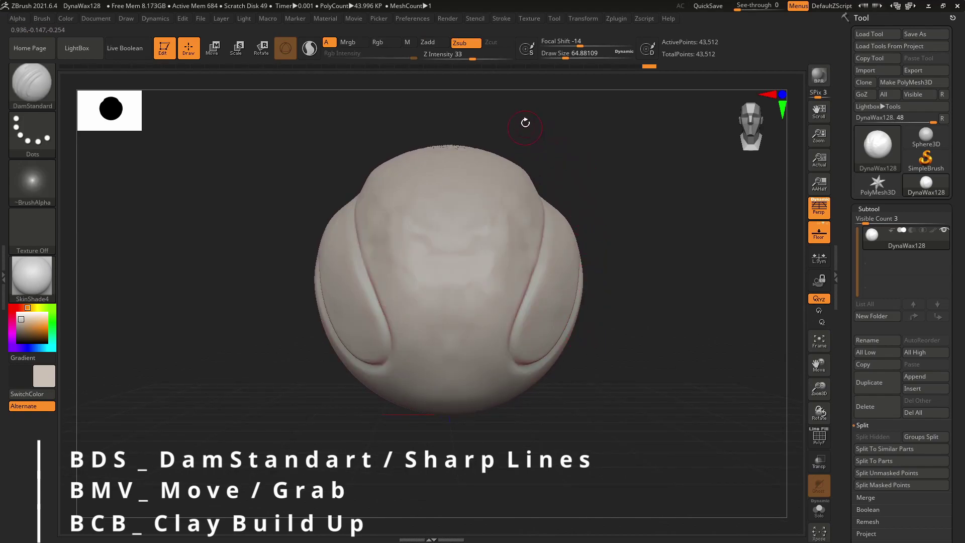
- Raise LazyStep for the DamStandard brush and test widely spaced strokes down the form's front
{"action": "left_click", "coordinate": [503, 19]}
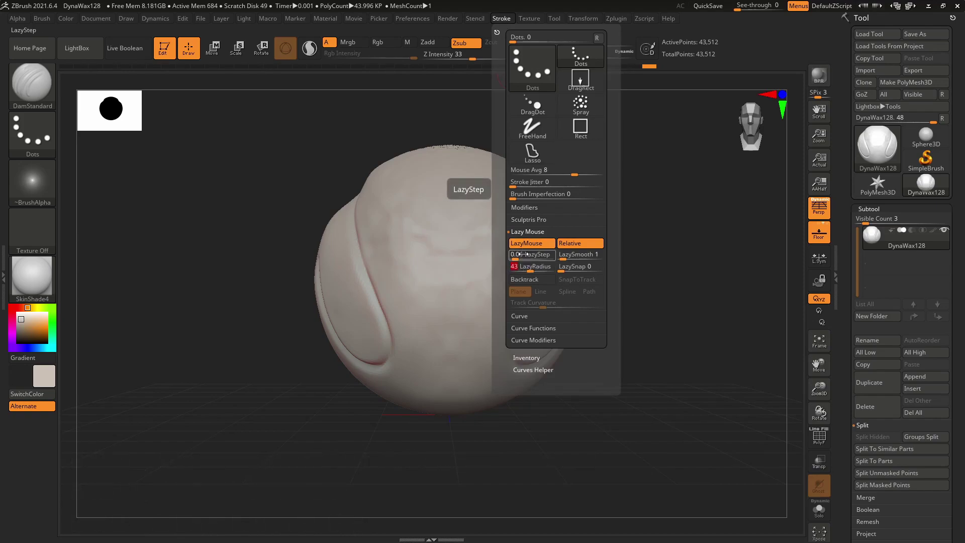
{"action": "left_click_drag", "start_coordinate": [520, 254], "coordinate": [540, 257]}
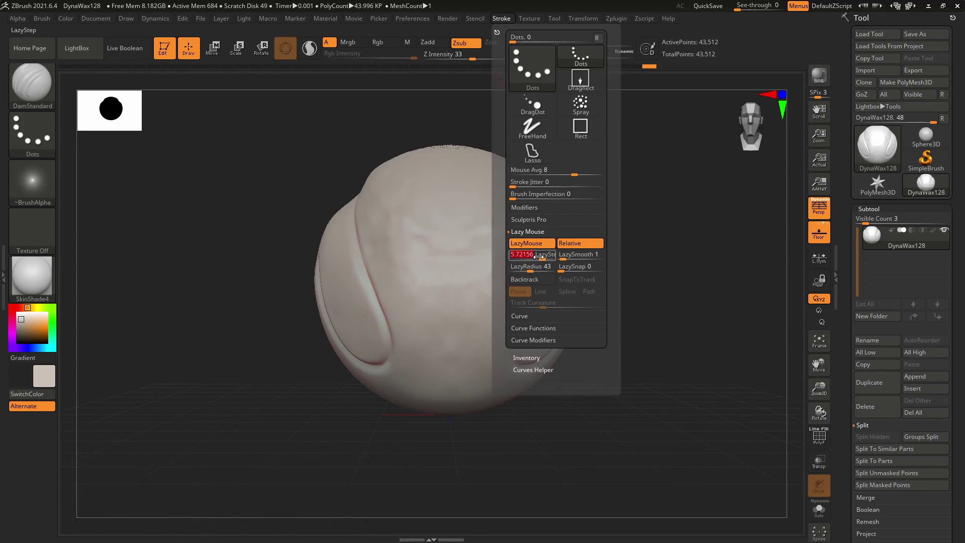
{"action": "right_click_drag", "start_coordinate": [437, 259], "coordinate": [422, 258]}
{"action": "mouse_move", "coordinate": [542, 173]}
{"action": "left_mouse_down"}
{"action": "mouse_move", "coordinate": [484, 281]}
{"action": "mouse_move", "coordinate": [490, 354]}
{"action": "left_mouse_up"}
{"action": "left_click_drag", "start_coordinate": [495, 456], "coordinate": [495, 461]}
{"action": "mouse_move", "coordinate": [520, 174]}
{"action": "left_mouse_down"}
{"action": "mouse_move", "coordinate": [488, 435]}
{"action": "mouse_move", "coordinate": [478, 338]}
{"action": "left_mouse_up"}
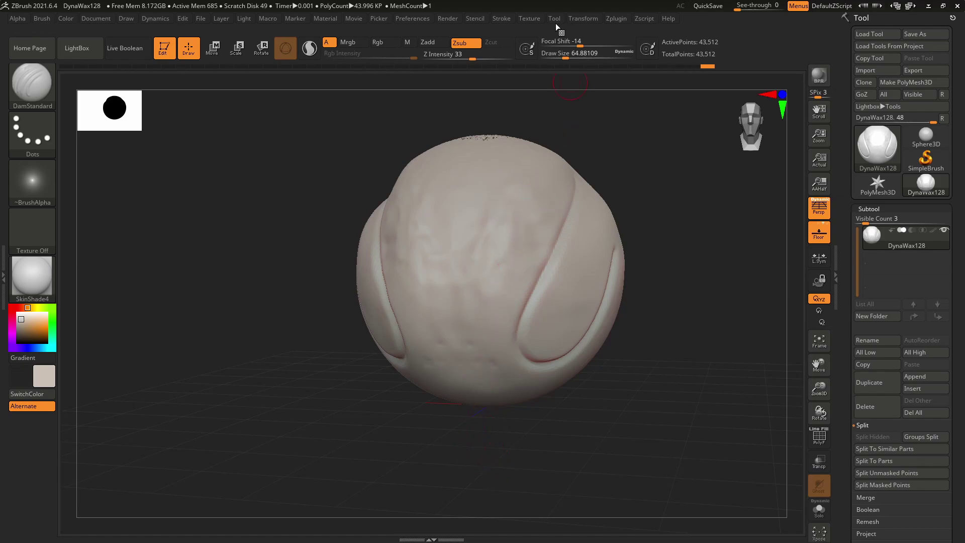
- Readjust LazyStep and test more DamStandard strokes on the form's front and side
{"action": "left_click", "coordinate": [501, 18]}
{"action": "left_click_drag", "start_coordinate": [529, 257], "coordinate": [526, 260]}
{"action": "left_click_drag", "start_coordinate": [491, 197], "coordinate": [481, 259]}
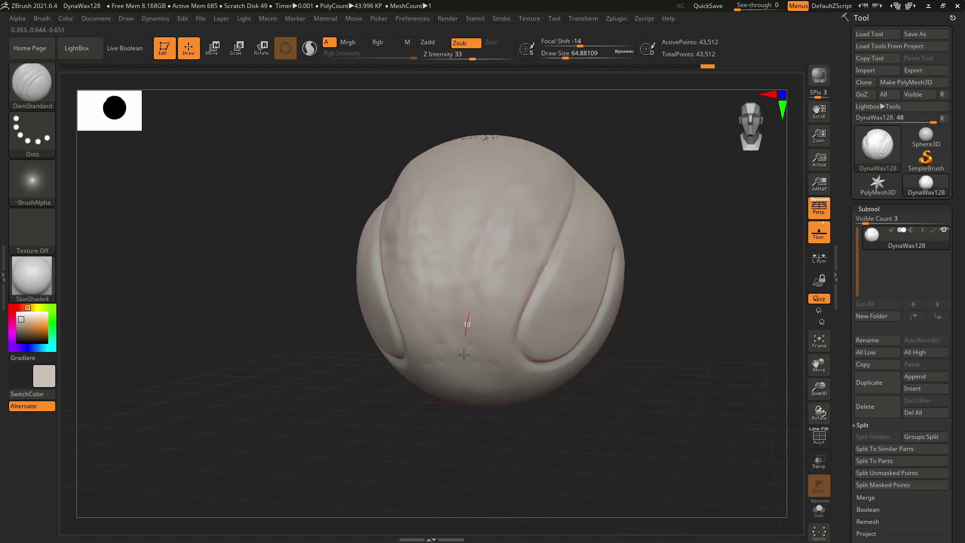
{"action": "left_click_drag", "start_coordinate": [460, 434], "coordinate": [498, 346]}
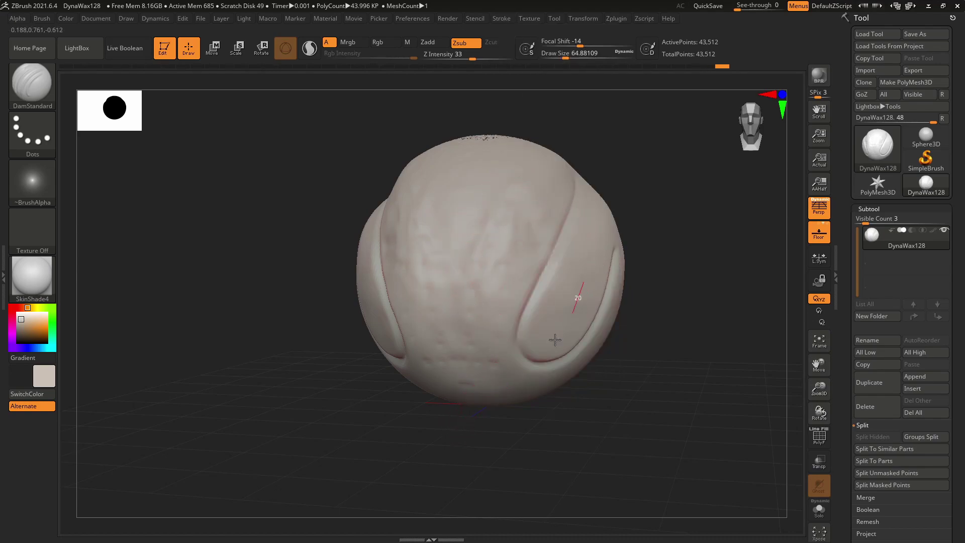
{"action": "left_click_drag", "start_coordinate": [634, 318], "coordinate": [577, 315]}
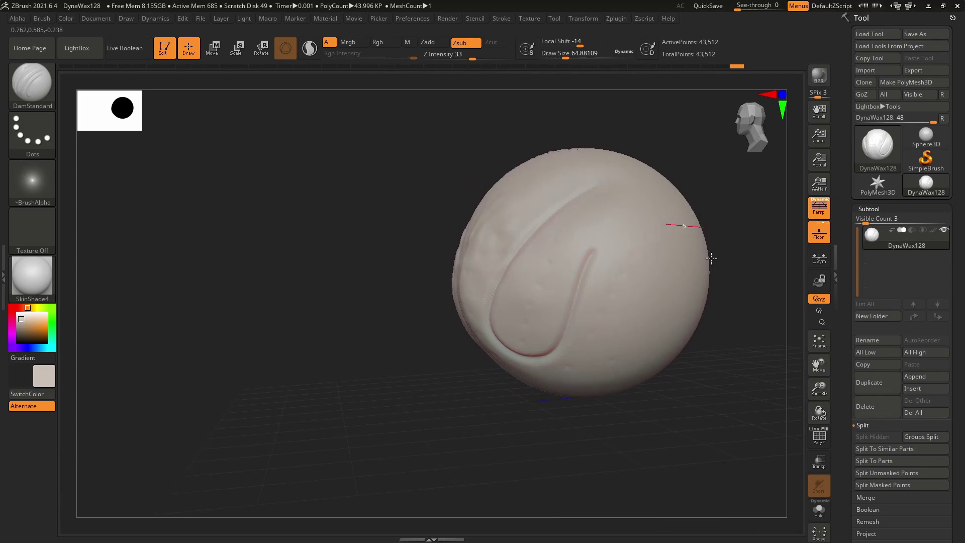
- Lower LazyStep and carve continuous curved DamStandard lines on the form's side
{"action": "left_click", "coordinate": [502, 21]}
{"action": "left_click_drag", "start_coordinate": [523, 256], "coordinate": [515, 261]}
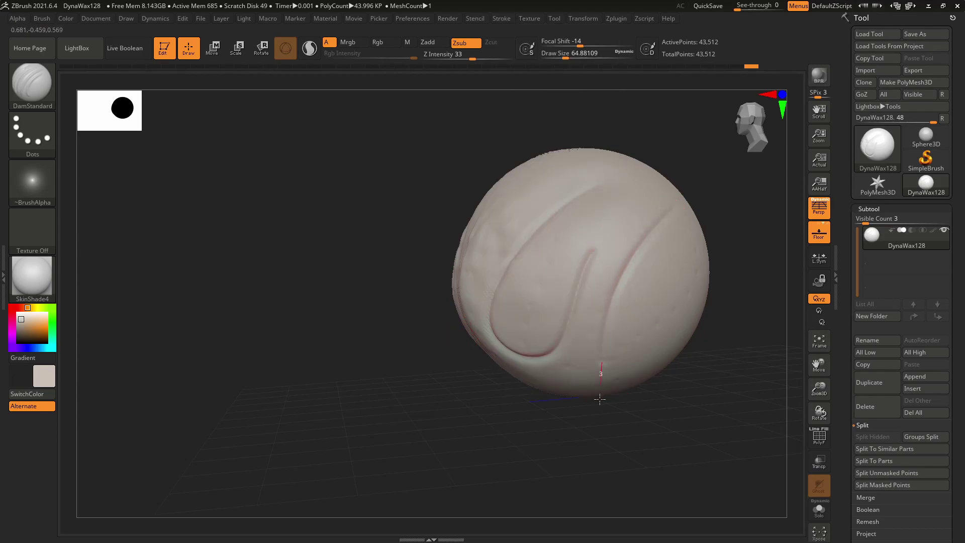
{"action": "mouse_move", "coordinate": [620, 269]}
{"action": "left_mouse_down"}
{"action": "mouse_move", "coordinate": [538, 319]}
{"action": "mouse_move", "coordinate": [528, 349]}
{"action": "left_mouse_up"}
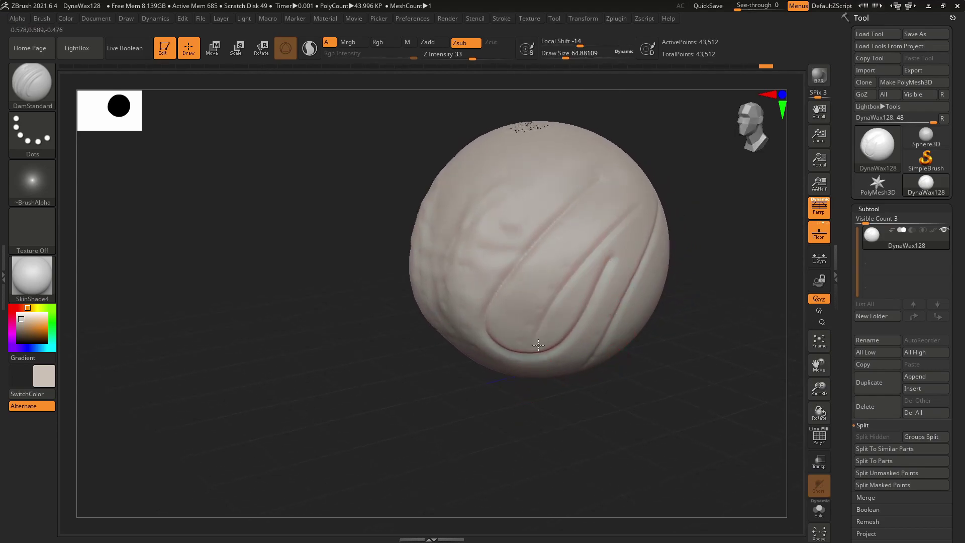
- Enlarge the draw size to about 460 and smooth away the carved lines on the form
{"action": "key", "text": "s"}
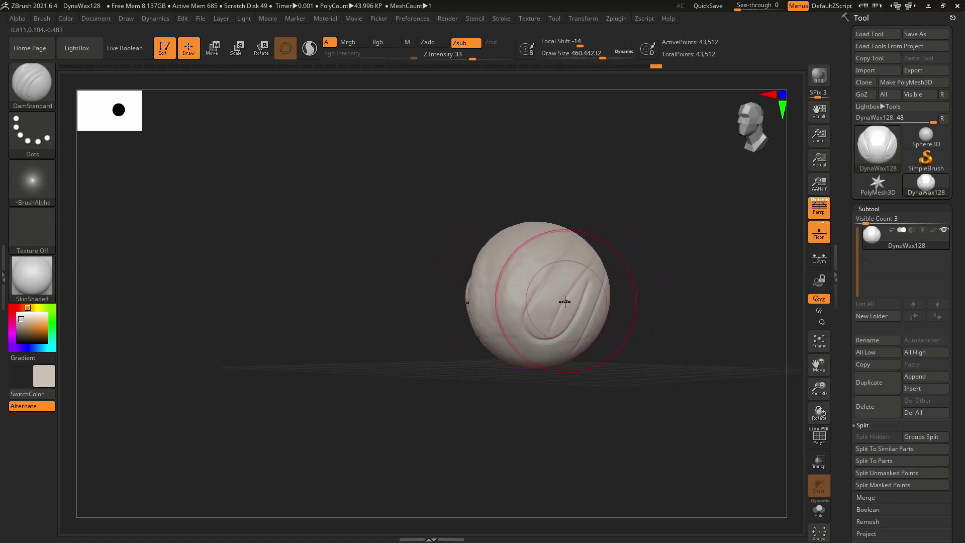
{"action": "left_click_drag", "start_coordinate": [513, 344], "coordinate": [544, 290], "text": "shift"}
{"action": "mouse_move", "coordinate": [545, 290]}
{"action": "right_mouse_down"}
{"action": "mouse_move", "coordinate": [577, 293]}
{"action": "mouse_move", "coordinate": [584, 307]}
{"action": "right_mouse_up"}
{"action": "right_click_drag", "start_coordinate": [587, 366], "coordinate": [573, 310], "text": "alt"}
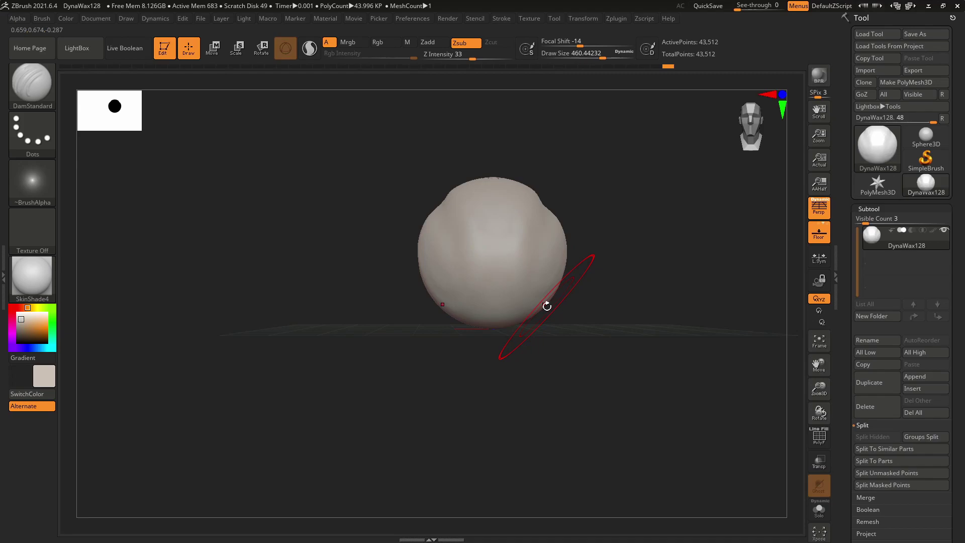
{"action": "right_click_drag", "start_coordinate": [547, 306], "coordinate": [543, 282]}
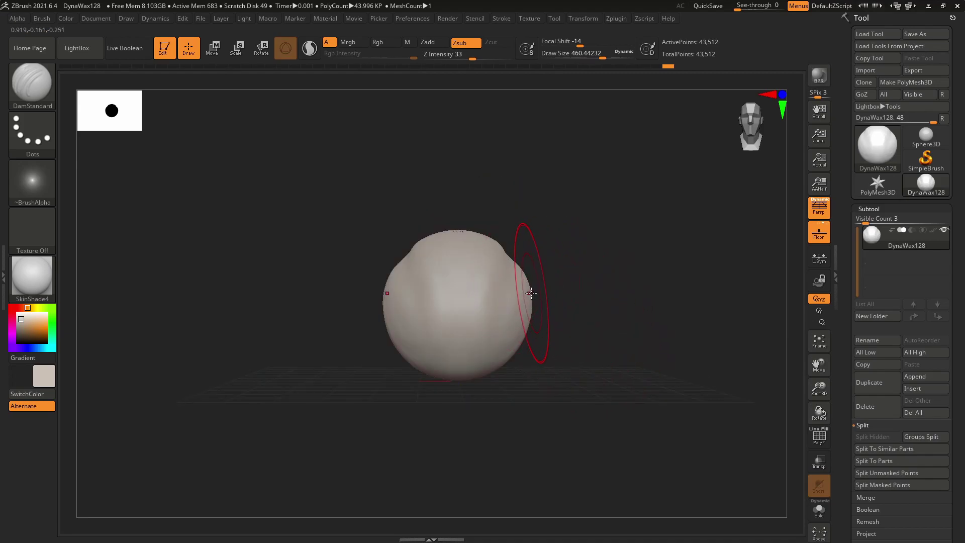
{"action": "key", "text": "b"}
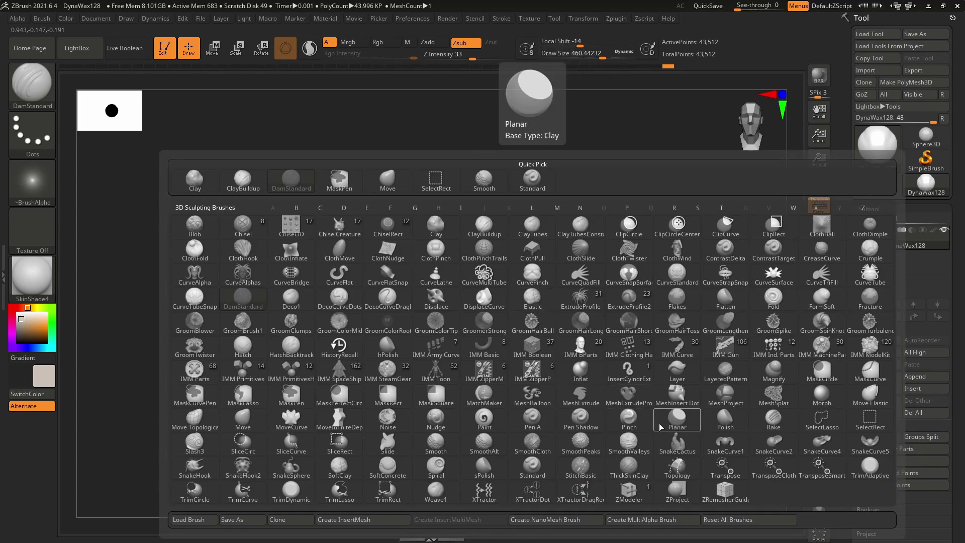
{"action": "key", "text": "p"}
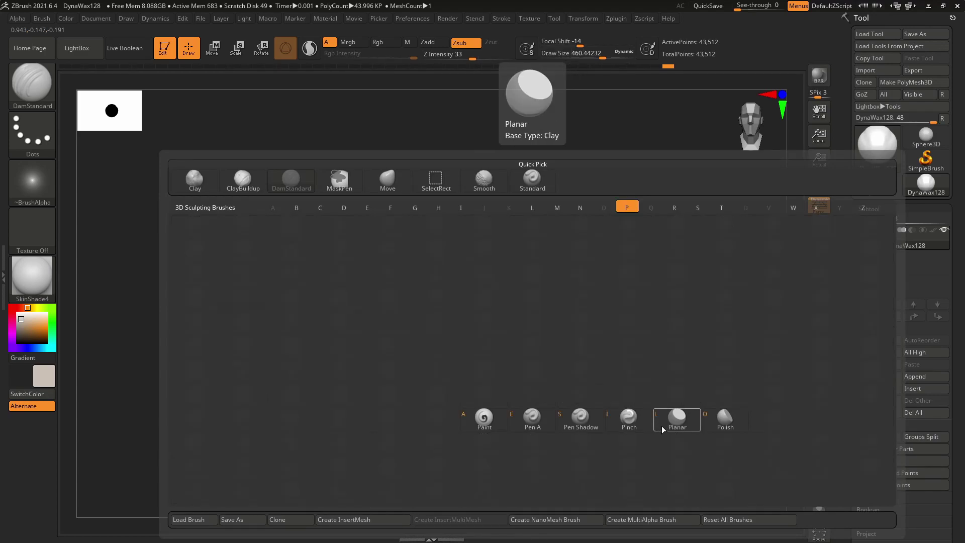
{"action": "left_click", "coordinate": [658, 416]}
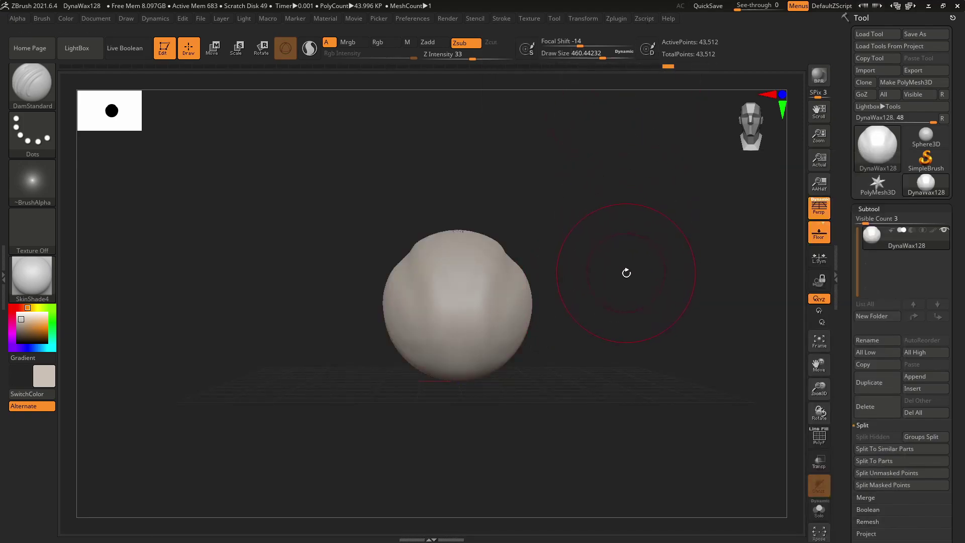
- Switch to the IMM Primitives brush and choose the Insert Sphere primitive
{"action": "key", "text": "b"}
{"action": "key", "text": "i"}
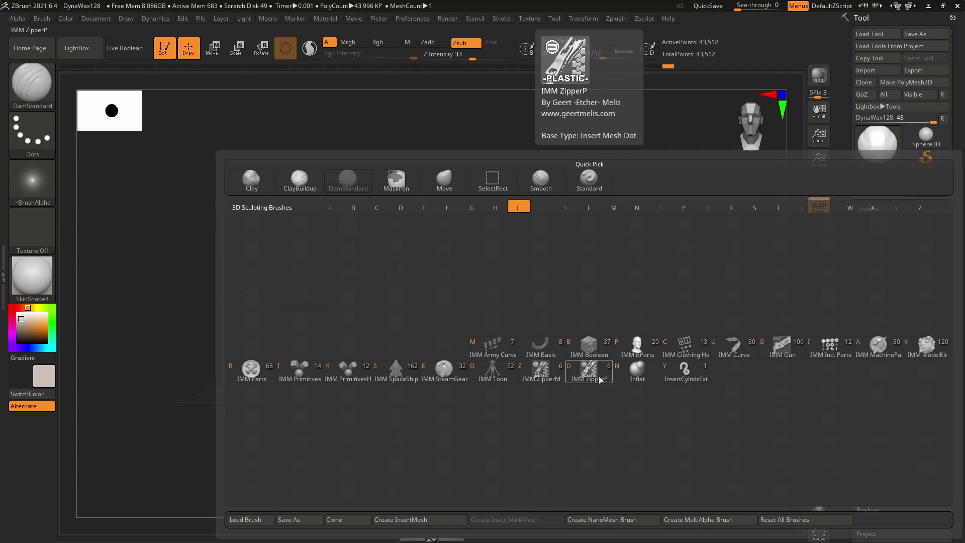
{"action": "left_click", "coordinate": [301, 369]}
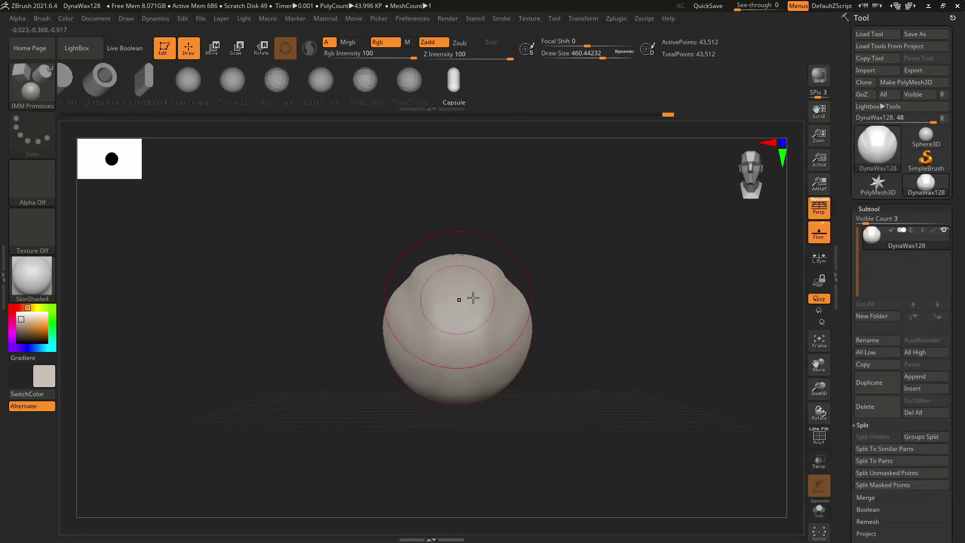
{"action": "left_click", "coordinate": [190, 81]}
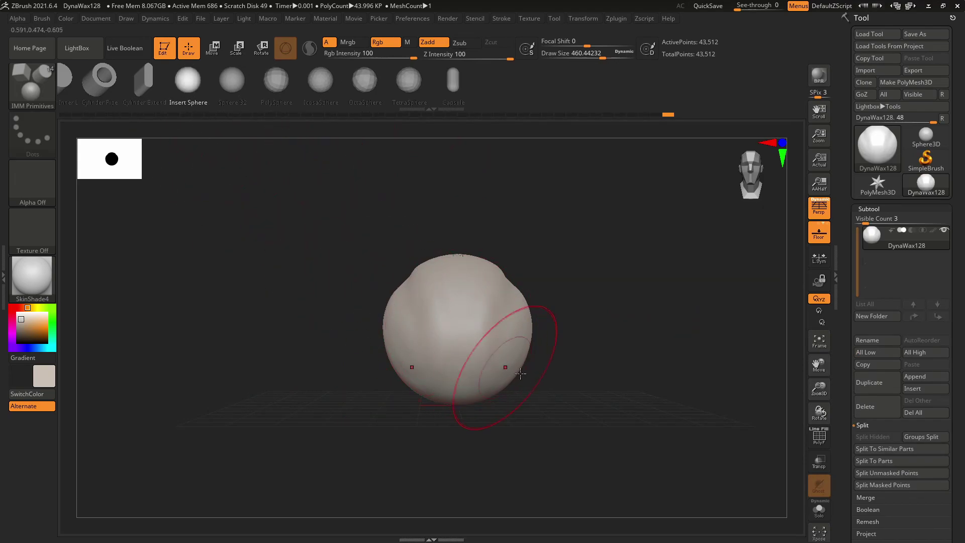
- Try inserting a symmetrical pair of spheres on the form's lower sides, and undo the insertion
{"action": "left_click_drag", "start_coordinate": [520, 348], "coordinate": [552, 325]}
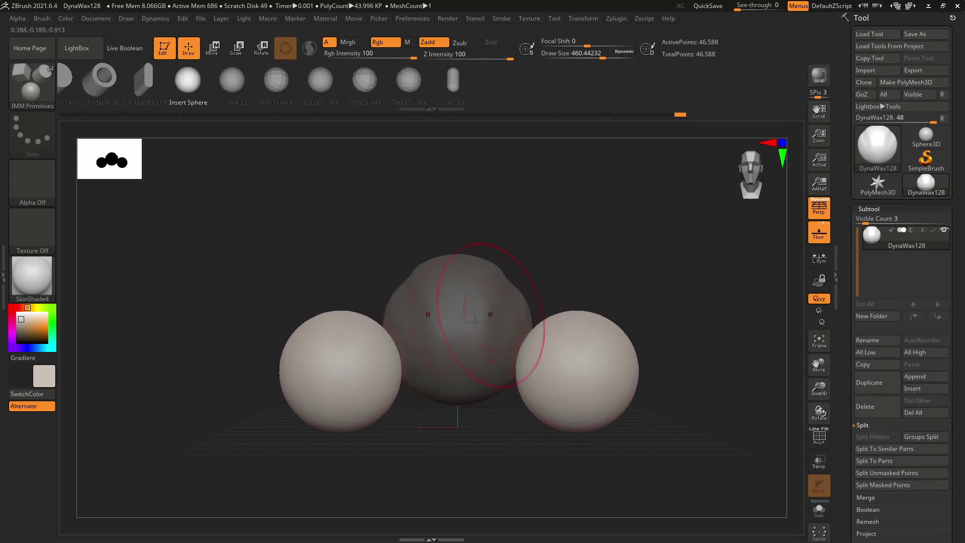
{"action": "left_click_drag", "start_coordinate": [518, 383], "coordinate": [734, 336]}
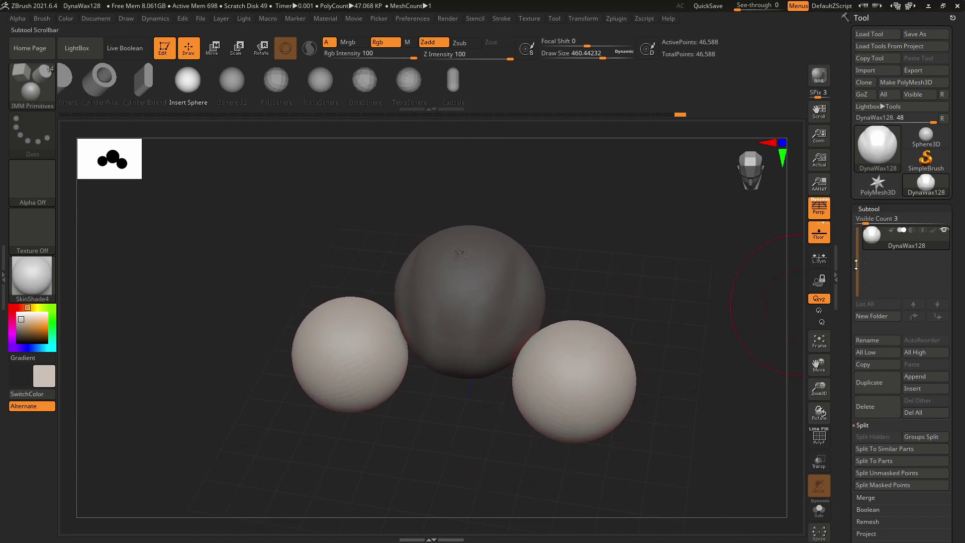
{"action": "left_click_drag", "start_coordinate": [653, 359], "coordinate": [605, 290]}
{"action": "key", "text": "shift"}
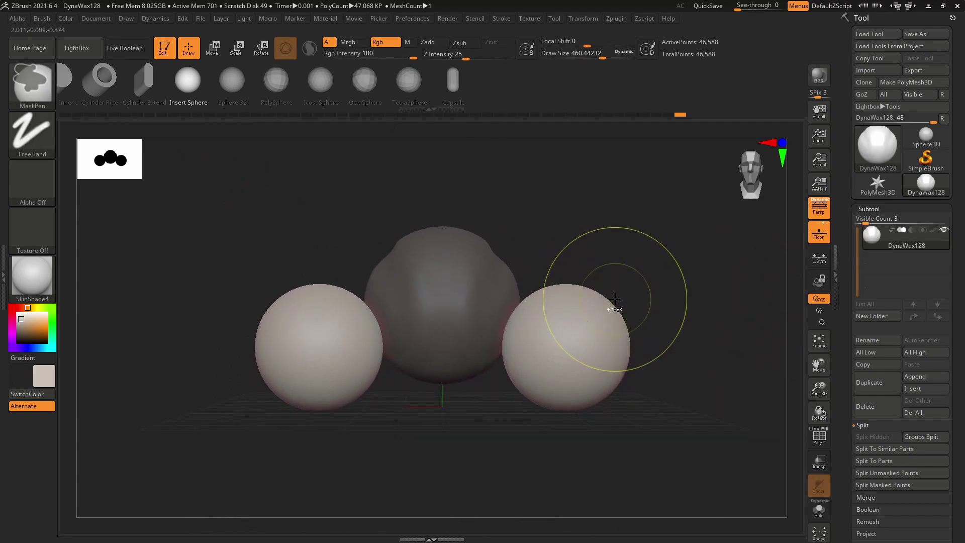
{"action": "left_click", "coordinate": [615, 293], "text": "ctrl+shift"}
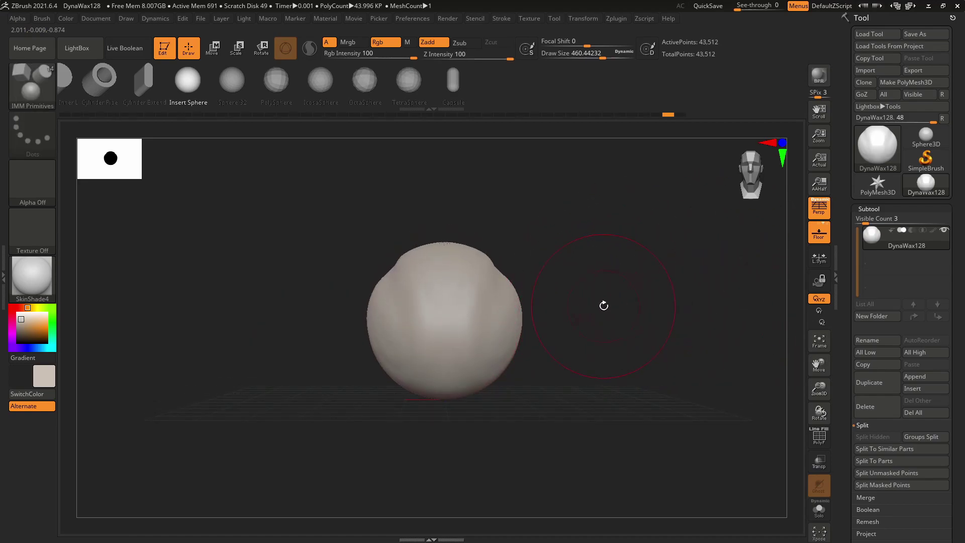
- Append a Cylinder3D as a new subtool and make it the active subtool
{"action": "left_click", "coordinate": [920, 377]}
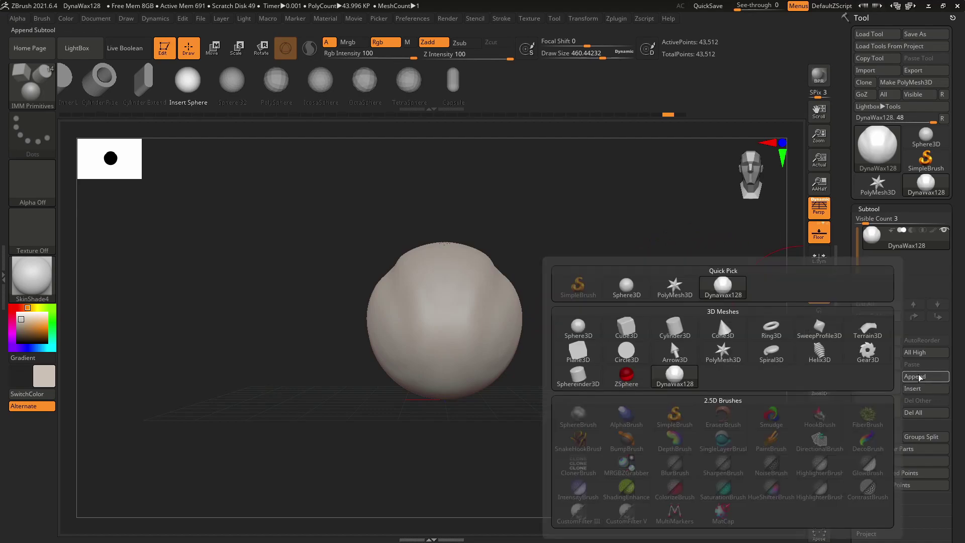
{"action": "left_click", "coordinate": [674, 328]}
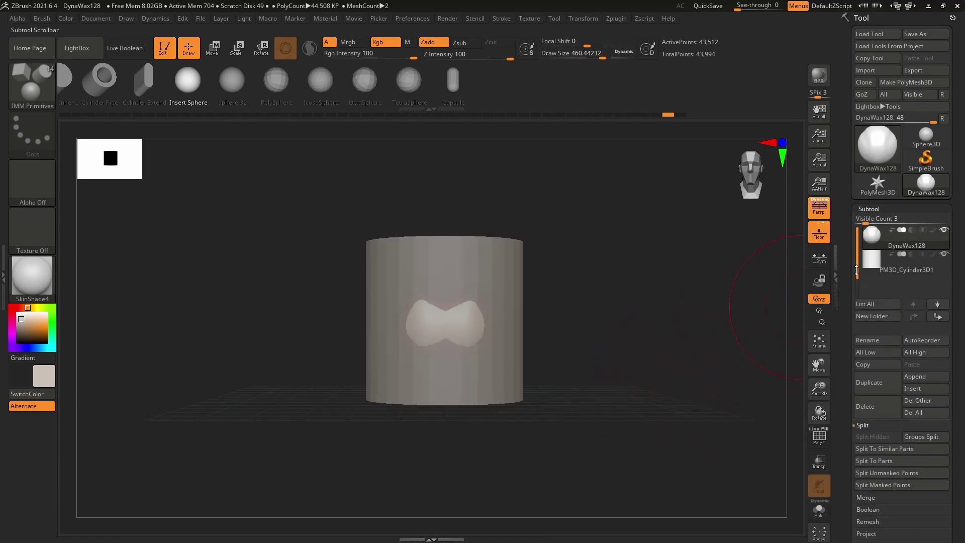
{"action": "left_click_drag", "start_coordinate": [857, 264], "coordinate": [858, 241]}
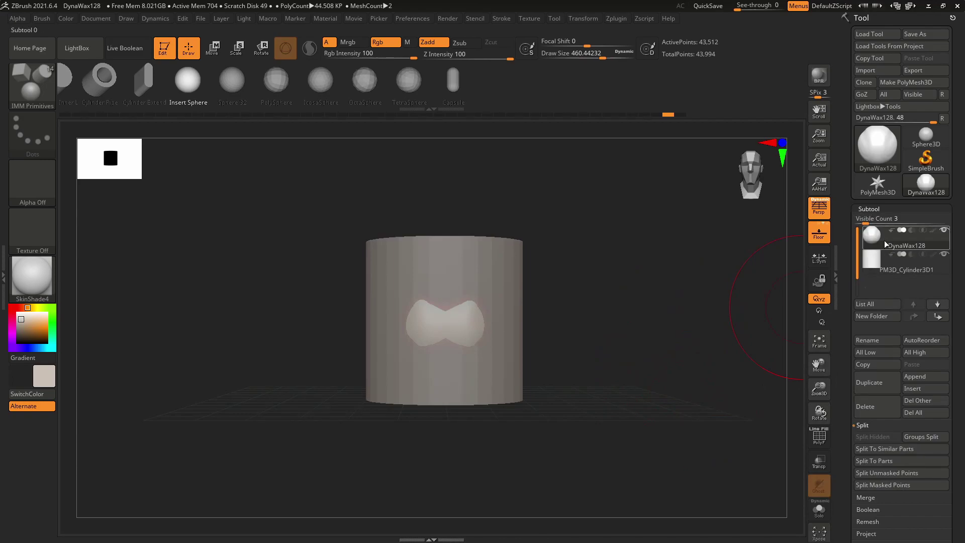
{"action": "left_click", "coordinate": [873, 263]}
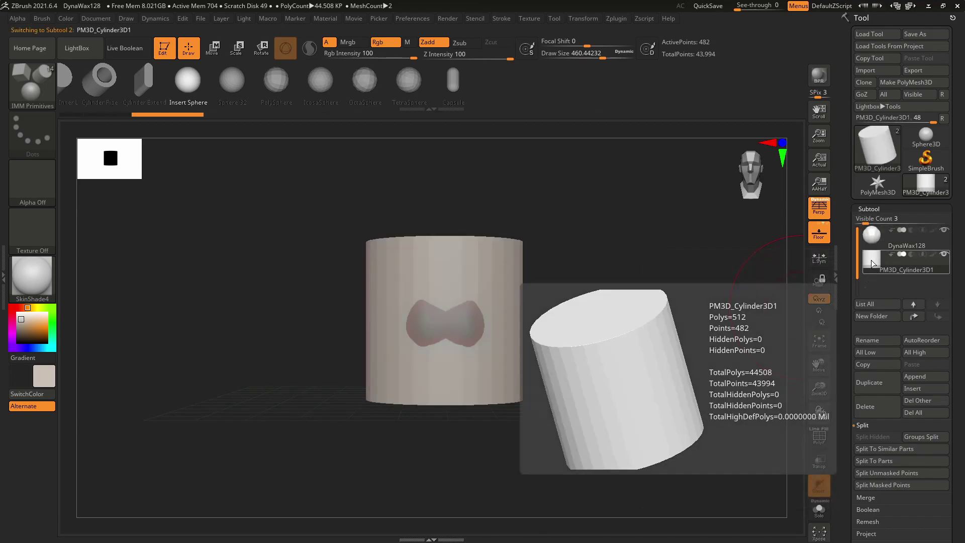
- Toggle the cylinder between Move and Draw modes, try inserting a sphere on its front, and undo it
{"action": "key", "text": "w"}
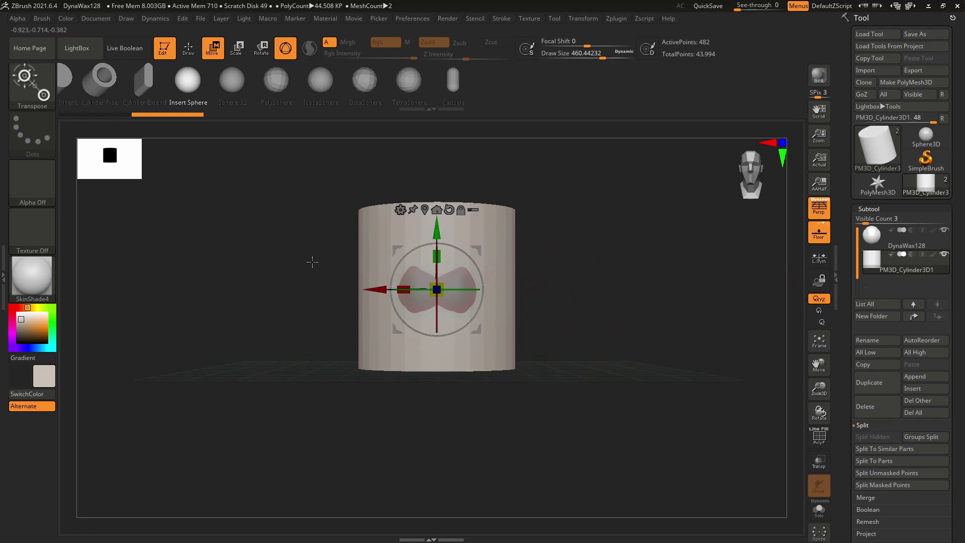
{"action": "left_click_drag", "start_coordinate": [312, 261], "coordinate": [341, 272], "text": "alt"}
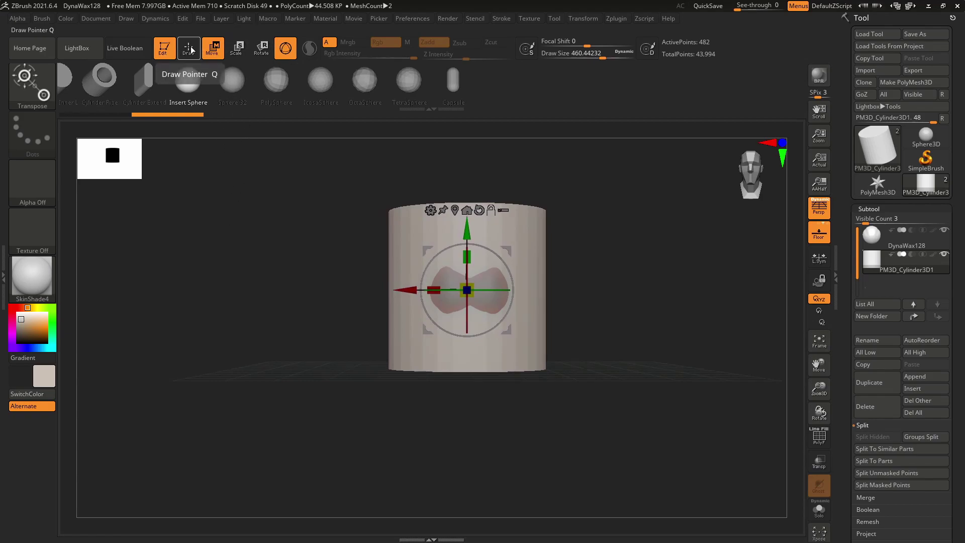
{"action": "key", "text": "q"}
{"action": "mouse_move", "coordinate": [507, 263]}
{"action": "left_mouse_down"}
{"action": "mouse_move", "coordinate": [492, 290]}
{"action": "mouse_move", "coordinate": [508, 290]}
{"action": "left_mouse_up"}
{"action": "key", "text": "ctrl+z"}
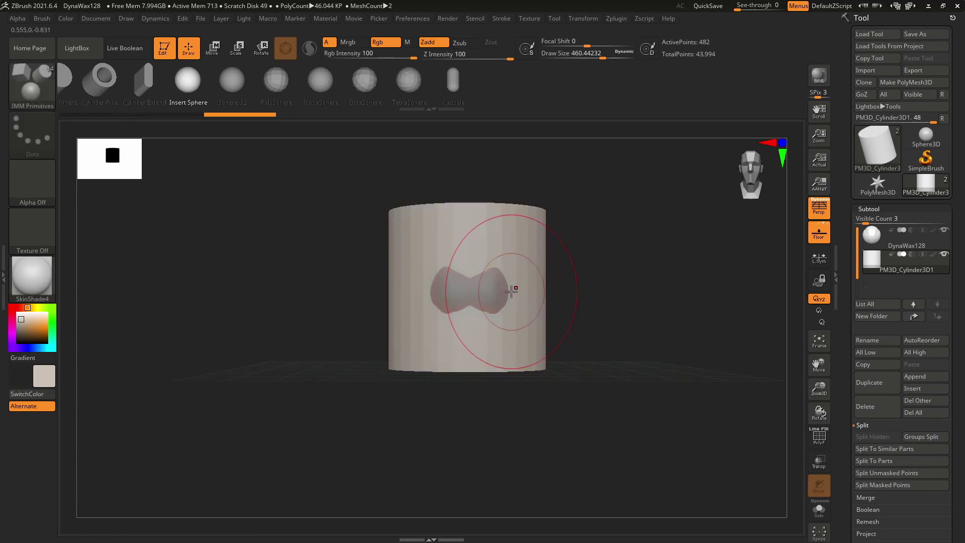
- Switch to the ClayBuildup brush and add a stroke near the cylinder's upper edge
{"action": "key", "text": "b"}
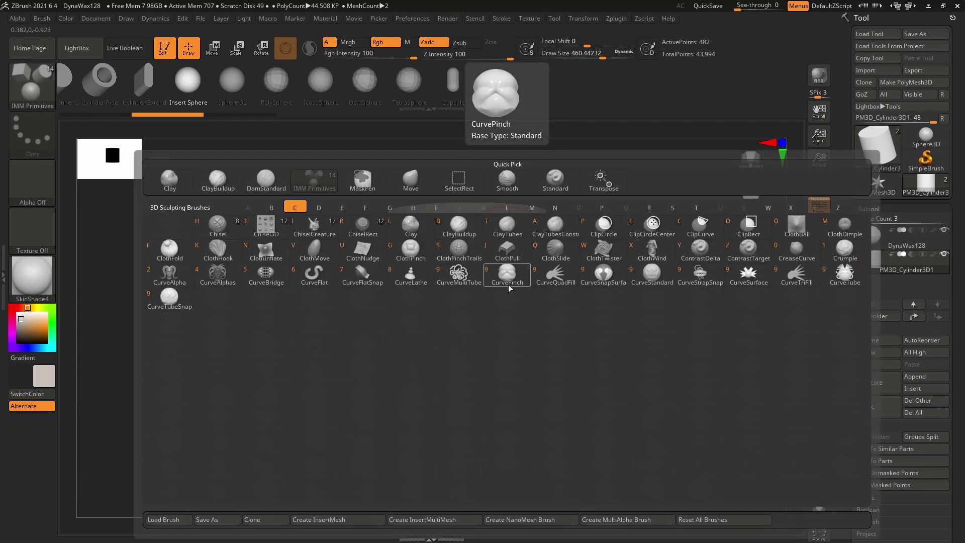
{"action": "key", "text": "c"}
{"action": "key", "text": "b"}
{"action": "left_click_drag", "start_coordinate": [515, 185], "coordinate": [487, 190]}
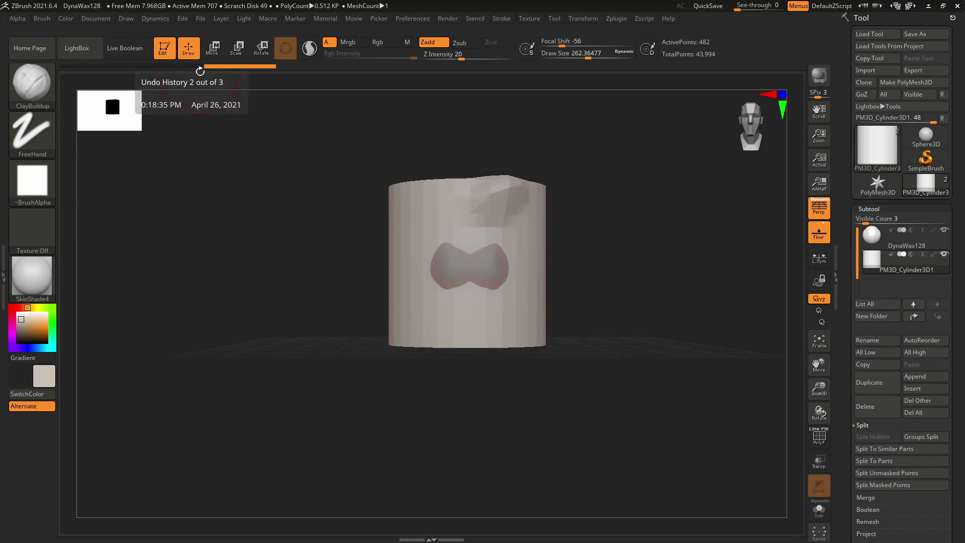
- Bring up the Move gizmo on the cylinder and try its transform handles, scaling the cylinder up
{"action": "left_click", "coordinate": [213, 50]}
{"action": "key", "text": "space"}
{"action": "left_click", "coordinate": [213, 51]}
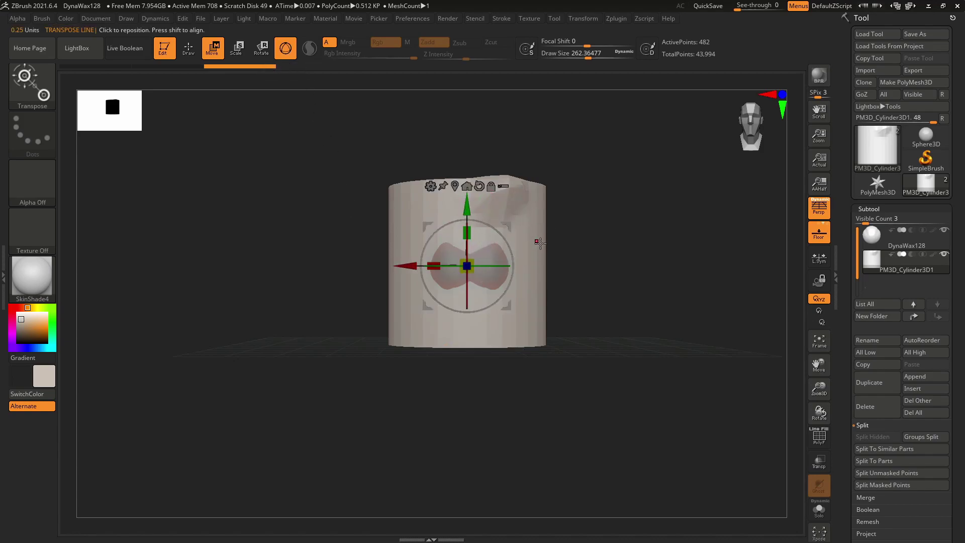
{"action": "right_click_drag", "start_coordinate": [538, 263], "coordinate": [604, 250], "text": "alt"}
{"action": "right_click_drag", "start_coordinate": [520, 256], "coordinate": [564, 261], "text": "alt"}
{"action": "mouse_move", "coordinate": [517, 305]}
{"action": "left_mouse_down"}
{"action": "mouse_move", "coordinate": [547, 311]}
{"action": "mouse_move", "coordinate": [444, 260]}
{"action": "mouse_move", "coordinate": [422, 391]}
{"action": "mouse_move", "coordinate": [619, 324]}
{"action": "mouse_move", "coordinate": [441, 244]}
{"action": "mouse_move", "coordinate": [505, 367]}
{"action": "mouse_move", "coordinate": [524, 315]}
{"action": "mouse_move", "coordinate": [513, 310]}
{"action": "left_mouse_up"}
{"action": "mouse_move", "coordinate": [474, 206]}
{"action": "left_mouse_down"}
{"action": "mouse_move", "coordinate": [472, 117]}
{"action": "mouse_move", "coordinate": [472, 265]}
{"action": "mouse_move", "coordinate": [472, 160]}
{"action": "mouse_move", "coordinate": [471, 216]}
{"action": "left_mouse_up"}
{"action": "mouse_move", "coordinate": [412, 283]}
{"action": "left_mouse_down"}
{"action": "mouse_move", "coordinate": [477, 283]}
{"action": "mouse_move", "coordinate": [383, 282]}
{"action": "mouse_move", "coordinate": [445, 283]}
{"action": "mouse_move", "coordinate": [413, 284]}
{"action": "left_mouse_up"}
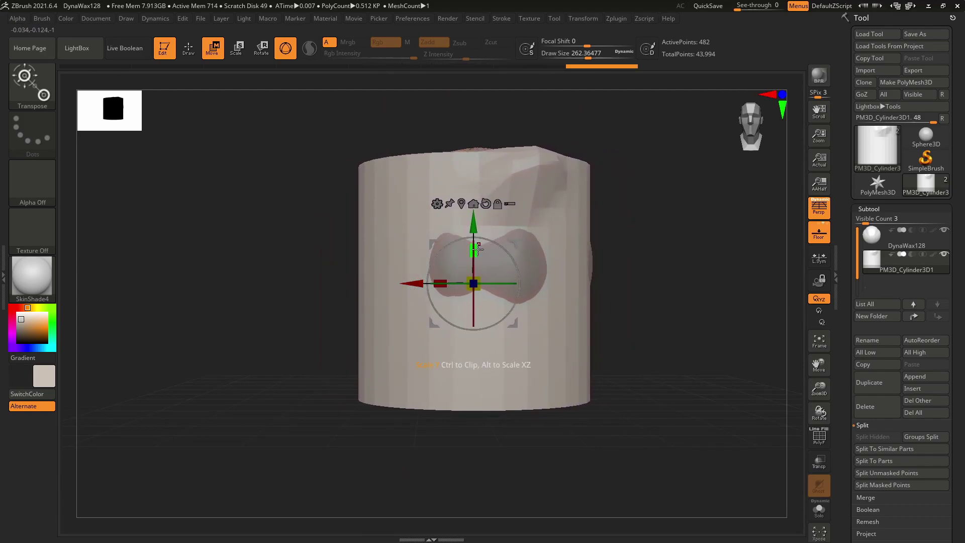
{"action": "mouse_move", "coordinate": [476, 250]}
{"action": "left_mouse_down"}
{"action": "mouse_move", "coordinate": [471, 172]}
{"action": "mouse_move", "coordinate": [472, 240]}
{"action": "left_mouse_up"}
{"action": "left_click_drag", "start_coordinate": [432, 290], "coordinate": [415, 282]}
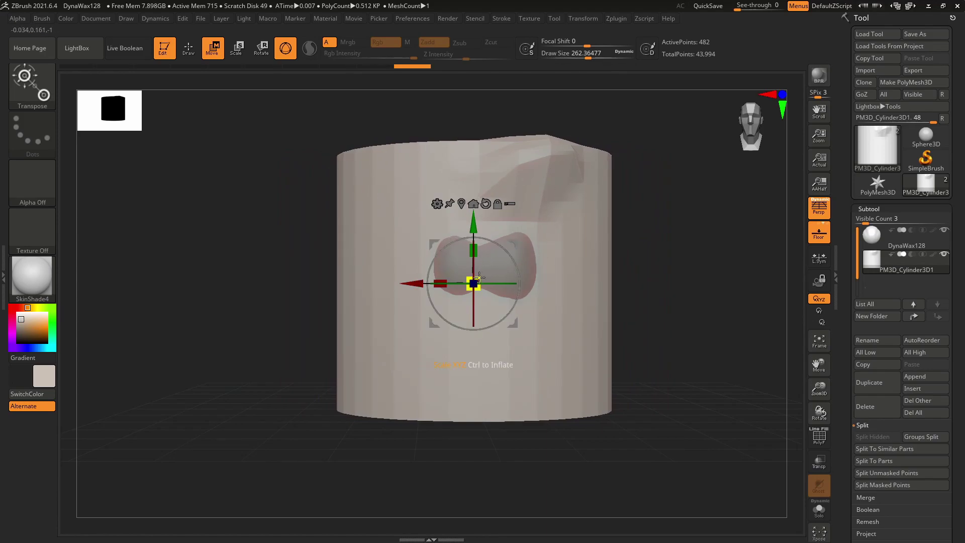
- Scale the cylinder up with the gizmo and rotate it so that it stands tilted
{"action": "left_click_drag", "start_coordinate": [477, 275], "coordinate": [498, 256]}
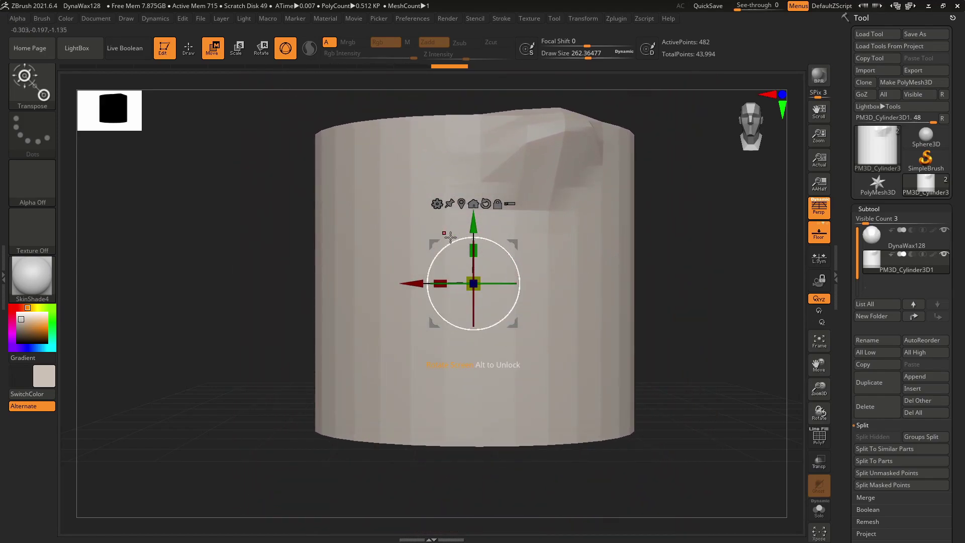
{"action": "left_click_drag", "start_coordinate": [511, 271], "coordinate": [480, 325]}
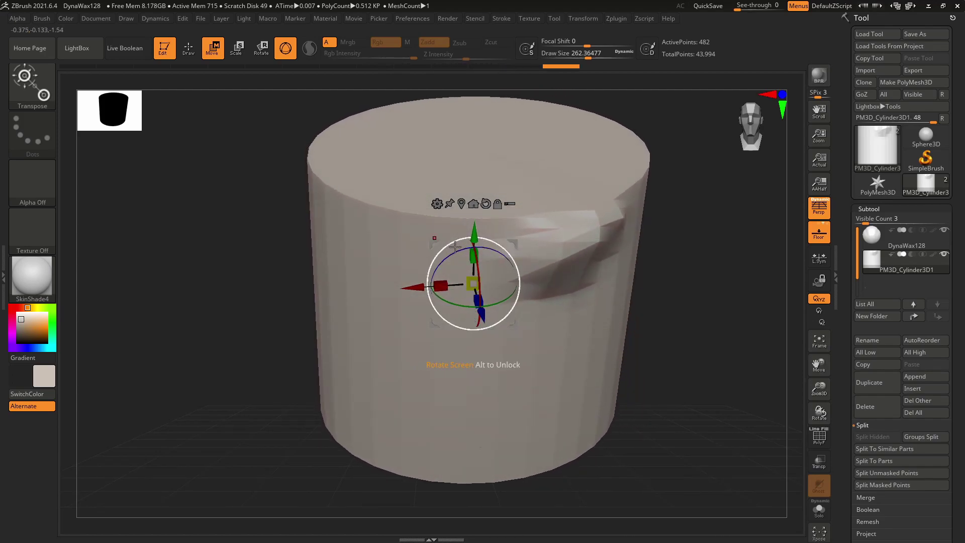
{"action": "left_click_drag", "start_coordinate": [455, 254], "coordinate": [476, 252]}
{"action": "right_click_drag", "start_coordinate": [649, 288], "coordinate": [586, 277], "text": "ctrl"}
{"action": "right_click_drag", "start_coordinate": [661, 313], "coordinate": [562, 376], "text": "alt"}
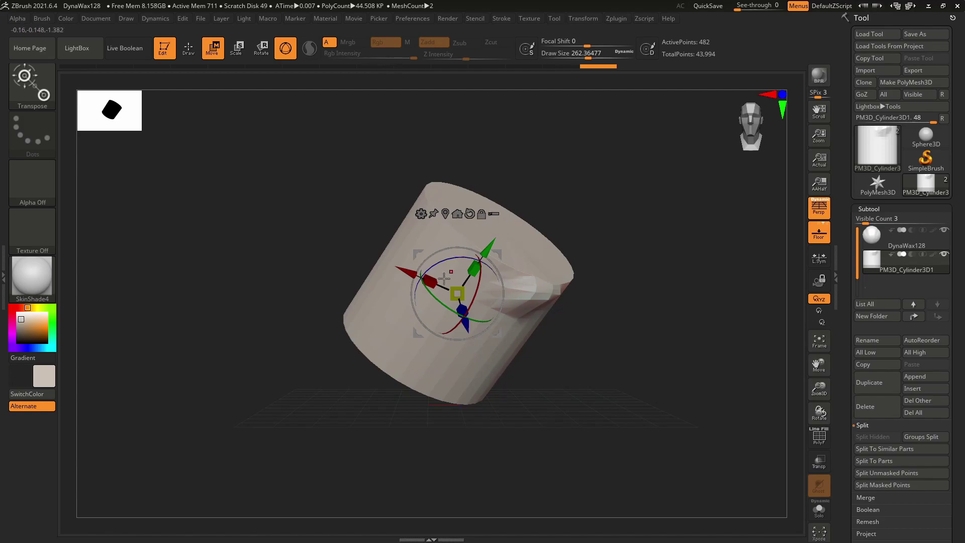
- Relocate and reorient the Move gizmo at the cylinder's lower side, and move the cylinder away from the sphere
{"action": "key", "text": "q"}
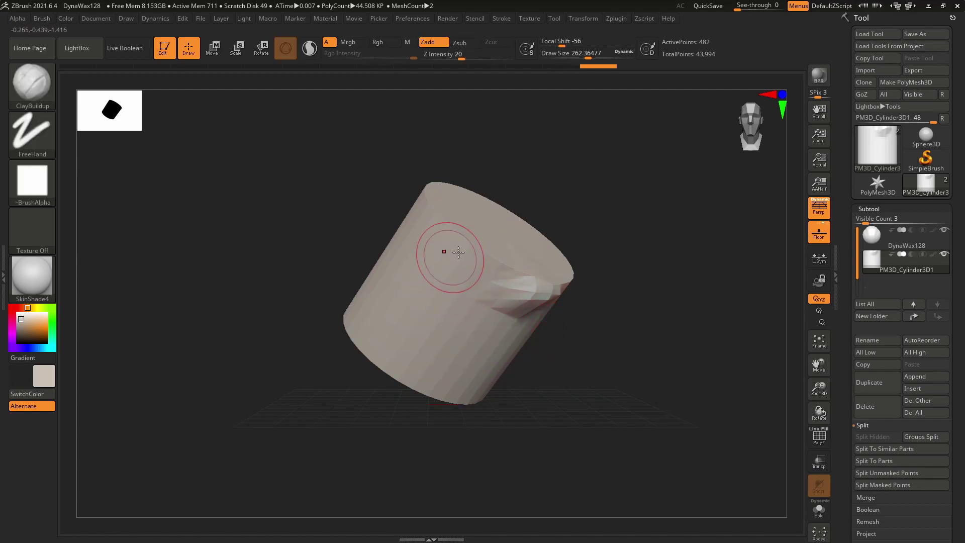
{"action": "key", "text": "w"}
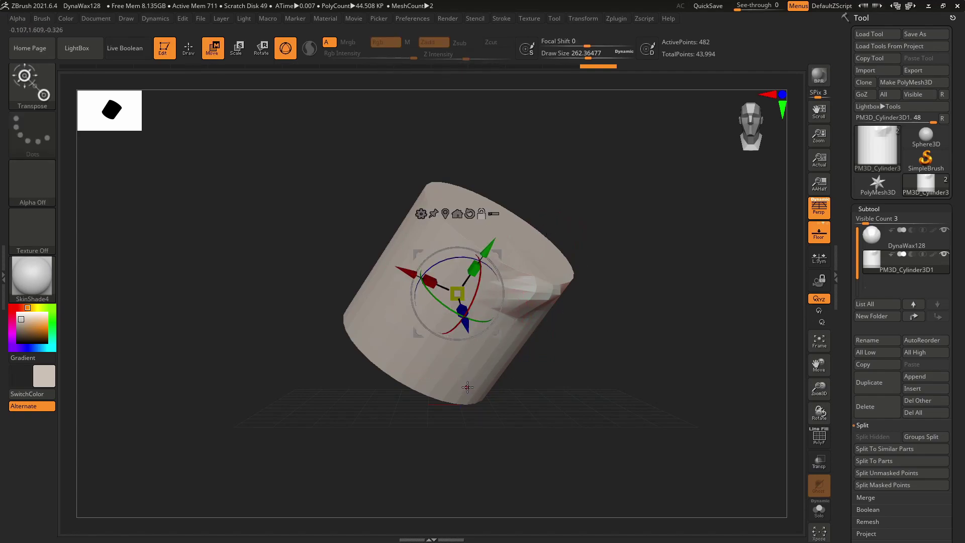
{"action": "left_click", "coordinate": [376, 308]}
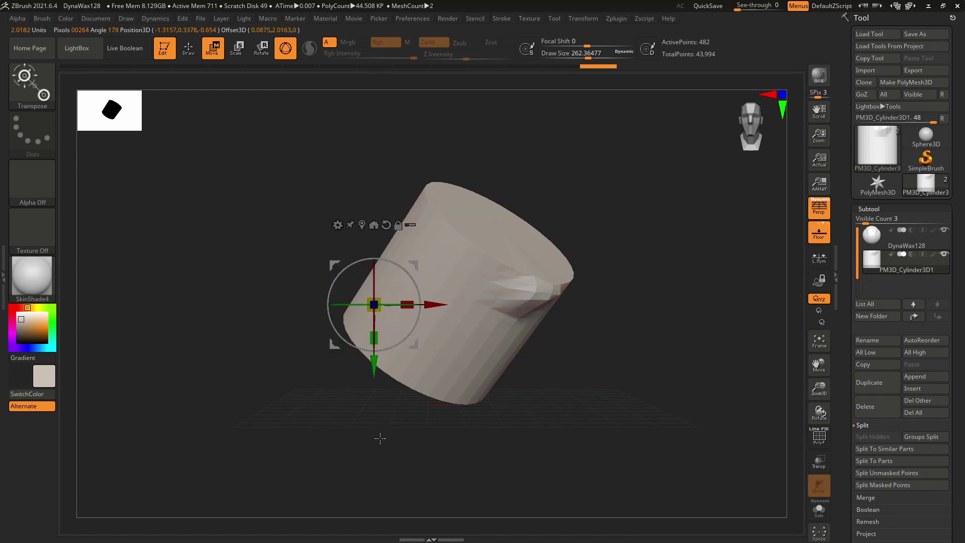
{"action": "left_click_drag", "start_coordinate": [380, 438], "coordinate": [381, 122]}
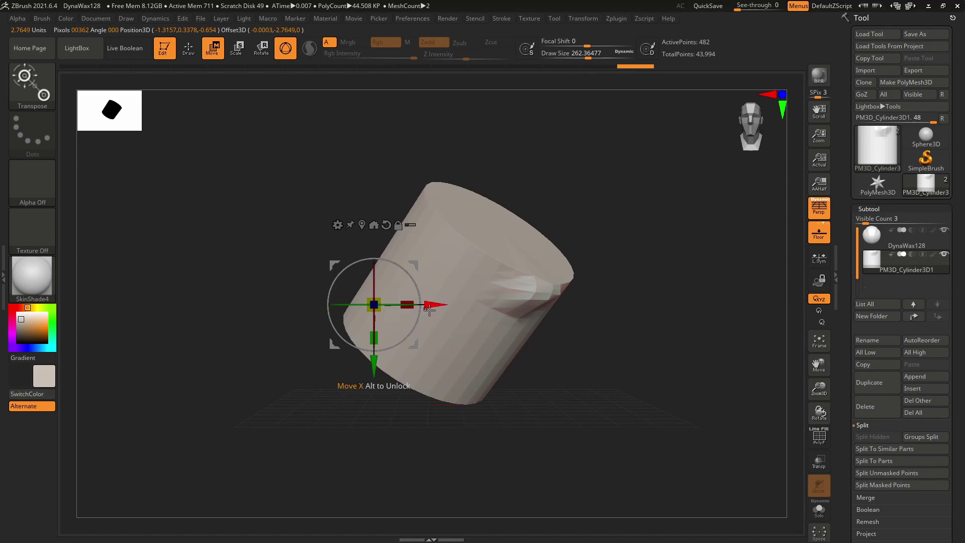
{"action": "left_click_drag", "start_coordinate": [430, 305], "coordinate": [549, 410]}
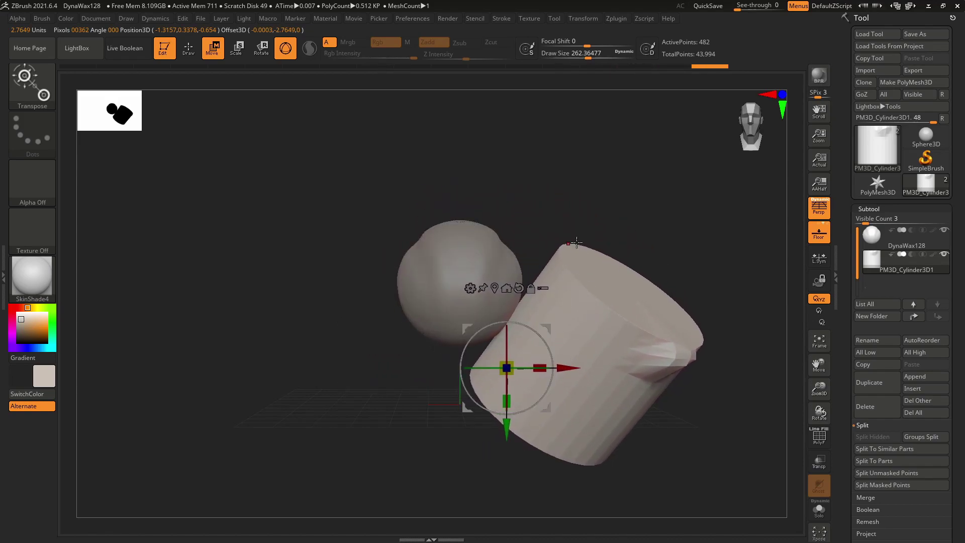
- Try moving, scaling and rotating the cylinder with the Transpose line in place of the gizmo, and restore the gizmo
{"action": "left_click", "coordinate": [287, 53]}
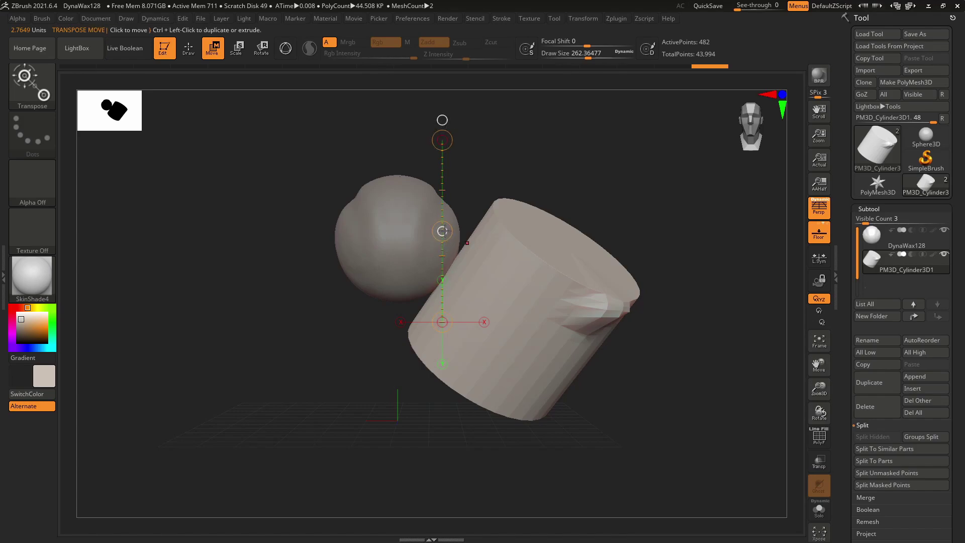
{"action": "left_click_drag", "start_coordinate": [443, 231], "coordinate": [271, 232]}
{"action": "left_click", "coordinate": [236, 55]}
{"action": "left_click_drag", "start_coordinate": [442, 229], "coordinate": [476, 185]}
{"action": "left_click", "coordinate": [262, 56]}
{"action": "left_click_drag", "start_coordinate": [442, 140], "coordinate": [503, 159]}
{"action": "left_click", "coordinate": [284, 49]}
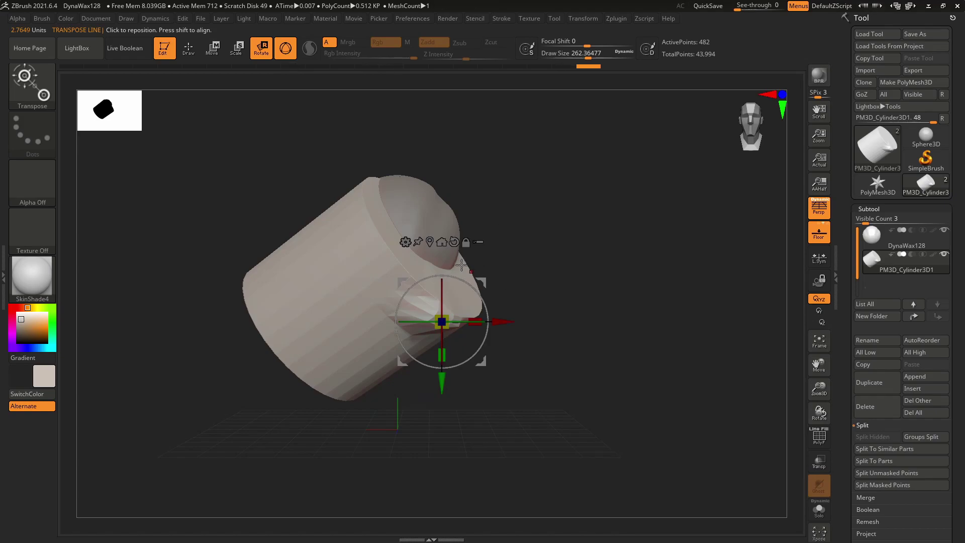
- Put the Inflate deformer on the cylinder from the gizmo's transform types and try out its control cones
{"action": "left_click", "coordinate": [405, 242]}
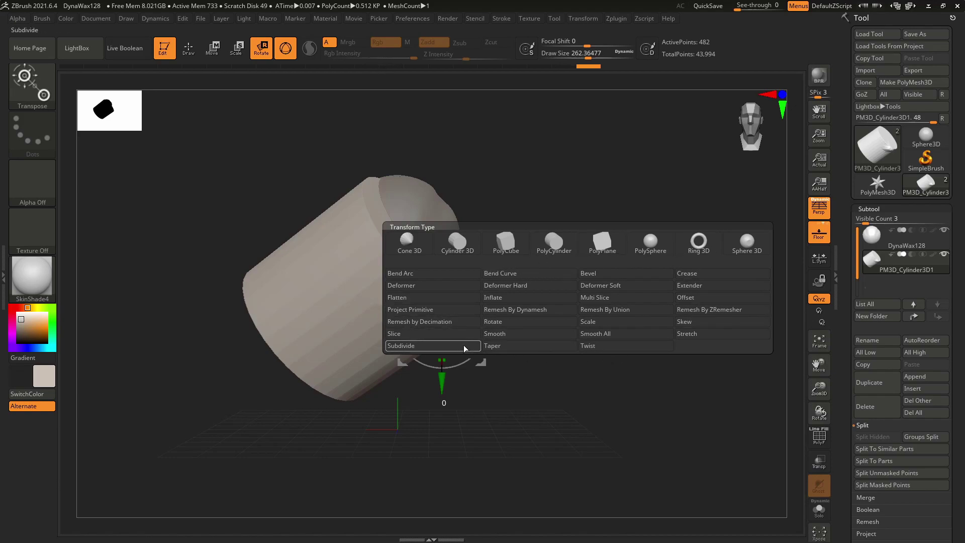
{"action": "left_click", "coordinate": [495, 296]}
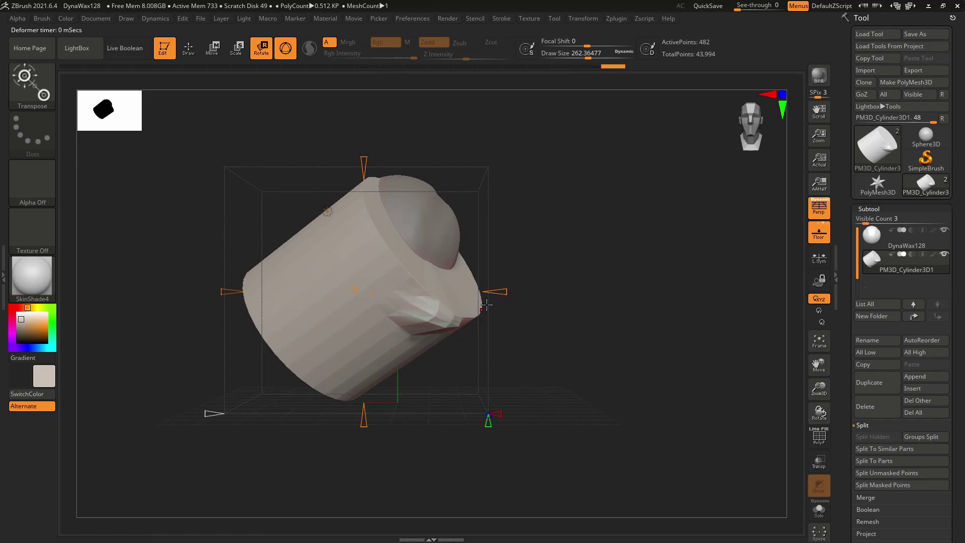
{"action": "left_click_drag", "start_coordinate": [521, 334], "coordinate": [551, 334], "text": "alt"}
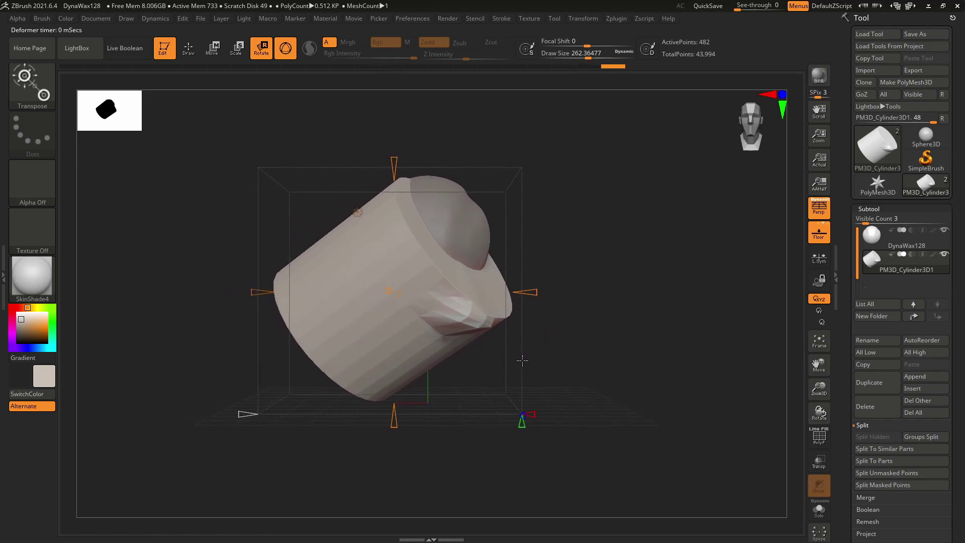
{"action": "mouse_move", "coordinate": [536, 292]}
{"action": "left_mouse_down"}
{"action": "mouse_move", "coordinate": [611, 292]}
{"action": "mouse_move", "coordinate": [521, 297]}
{"action": "left_mouse_up"}
{"action": "mouse_move", "coordinate": [394, 164]}
{"action": "left_mouse_down"}
{"action": "mouse_move", "coordinate": [394, 126]}
{"action": "mouse_move", "coordinate": [395, 163]}
{"action": "left_mouse_up"}
{"action": "left_click_drag", "start_coordinate": [532, 414], "coordinate": [612, 414]}
{"action": "mouse_move", "coordinate": [534, 293]}
{"action": "left_mouse_down"}
{"action": "mouse_move", "coordinate": [592, 293]}
{"action": "mouse_move", "coordinate": [474, 274]}
{"action": "mouse_move", "coordinate": [512, 288]}
{"action": "mouse_move", "coordinate": [577, 291]}
{"action": "mouse_move", "coordinate": [525, 296]}
{"action": "left_mouse_up"}
{"action": "right_click_drag", "start_coordinate": [616, 249], "coordinate": [586, 287], "text": "ctrl"}
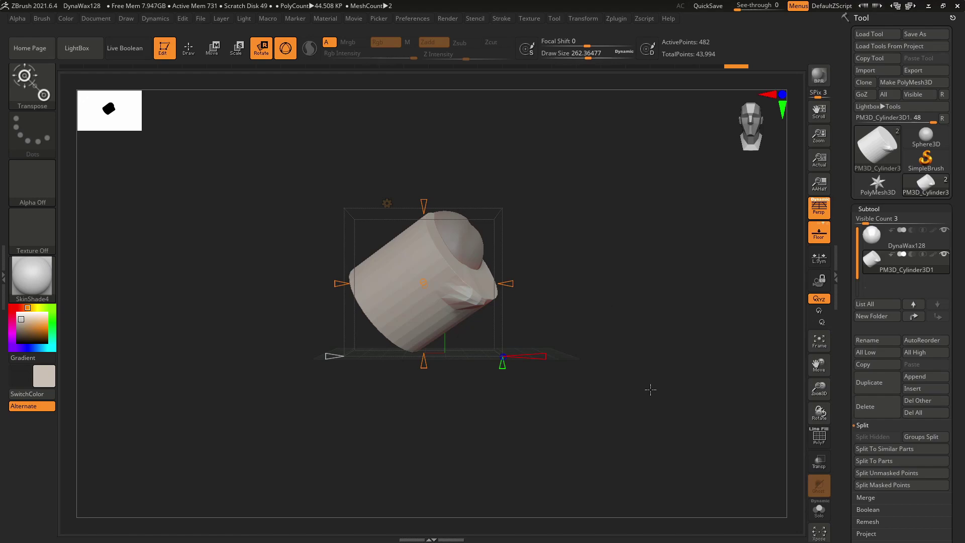
- Delete the transformed cylinder subtool and append a fresh Cylinder3D in its place
{"action": "left_click", "coordinate": [865, 409]}
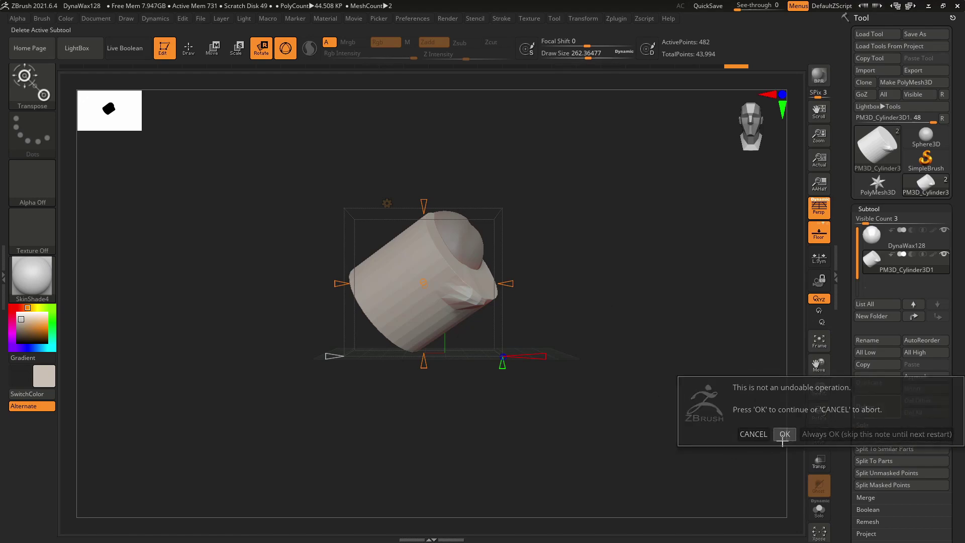
{"action": "left_click", "coordinate": [784, 434]}
{"action": "left_click", "coordinate": [912, 386]}
{"action": "left_click", "coordinate": [922, 376]}
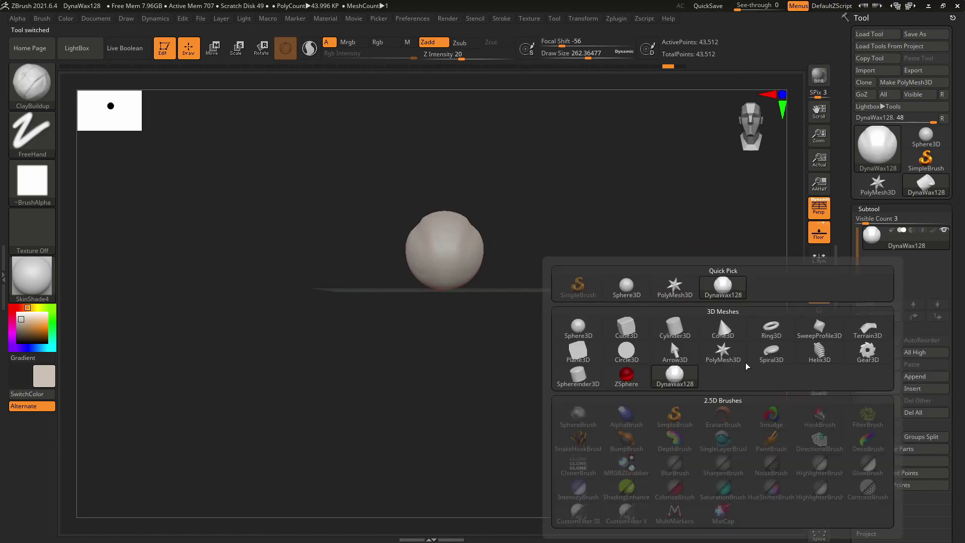
{"action": "left_click", "coordinate": [671, 329]}
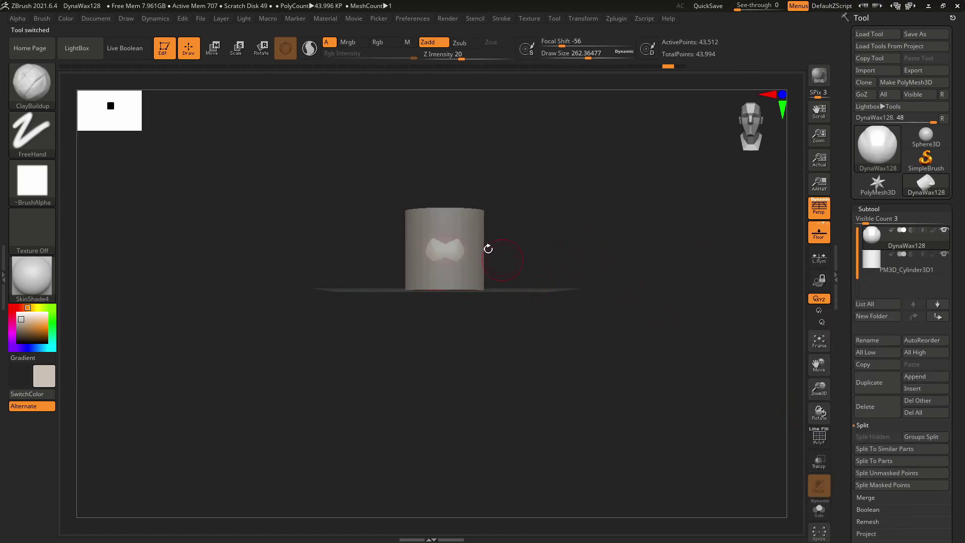
- Toggle symmetry on the DynaWax128 subtool and leave it active on both the X and Y axes
{"action": "right_click_drag", "start_coordinate": [476, 255], "coordinate": [525, 357], "text": "ctrl"}
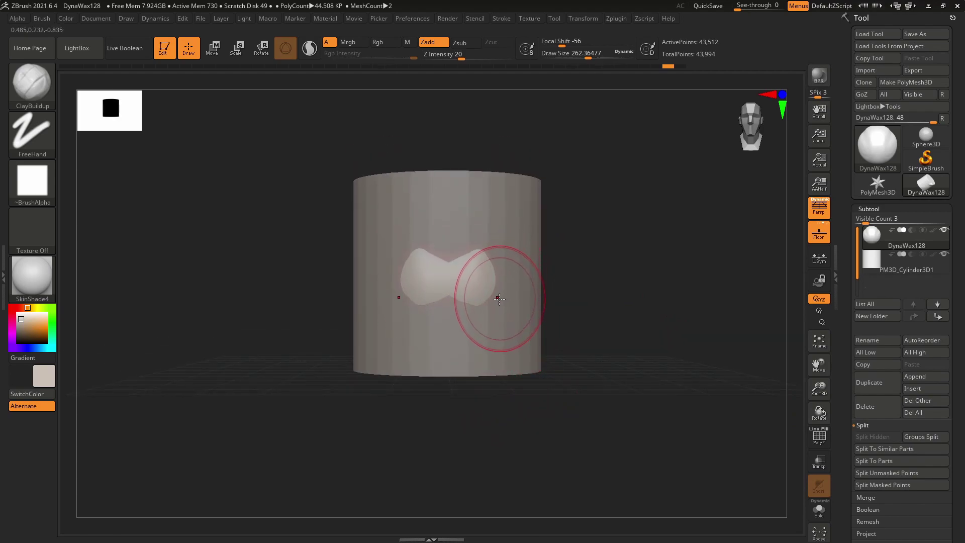
{"action": "mouse_move", "coordinate": [474, 319]}
{"action": "right_mouse_down", "text": "ctrl"}
{"action": "mouse_move", "coordinate": [509, 334]}
{"action": "mouse_move", "coordinate": [478, 319]}
{"action": "right_mouse_up", "text": "ctrl"}
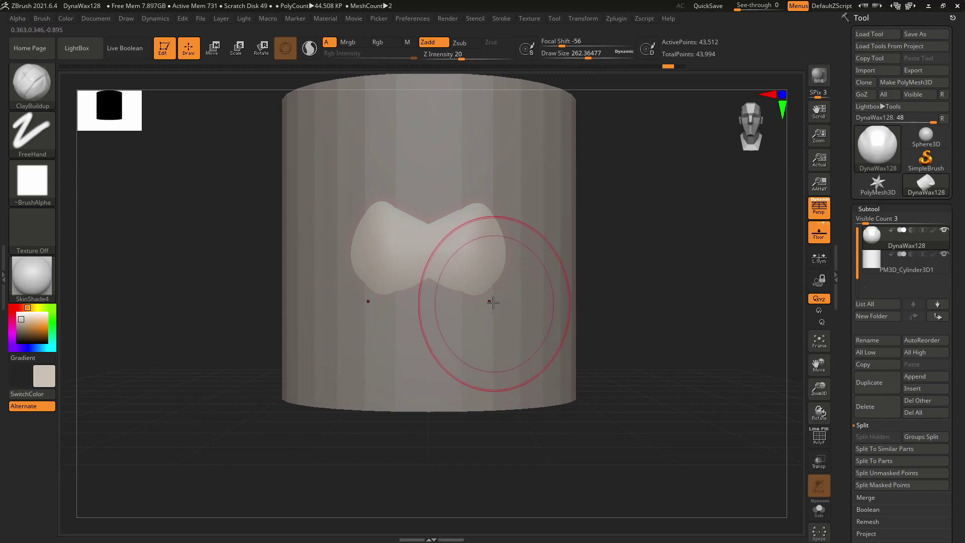
{"action": "left_click", "coordinate": [584, 18]}
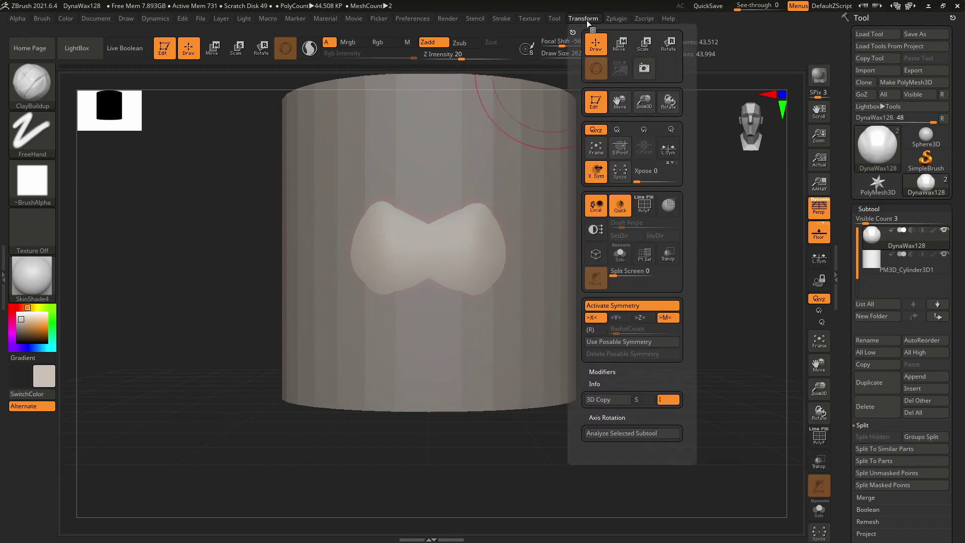
{"action": "left_click", "coordinate": [622, 307]}
{"action": "left_click", "coordinate": [621, 306]}
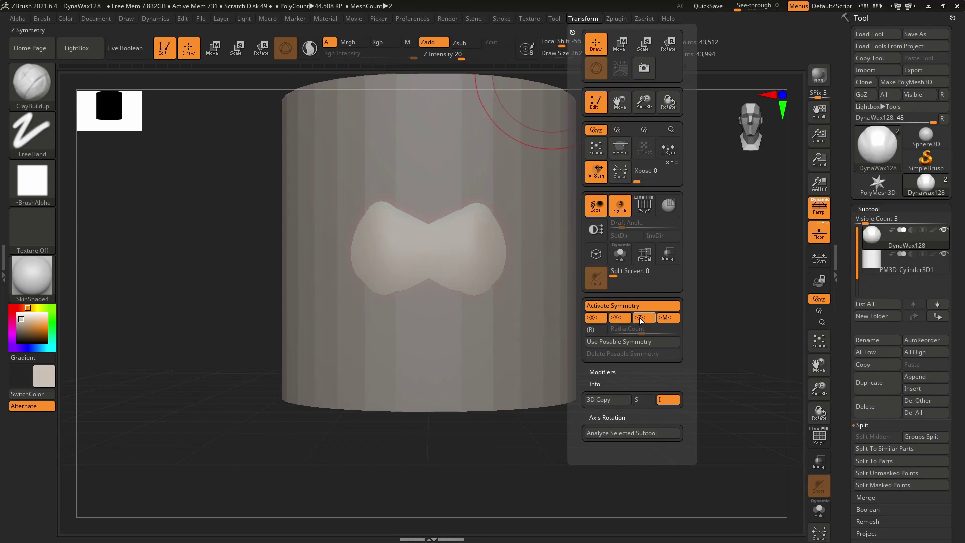
{"action": "left_click", "coordinate": [620, 321]}
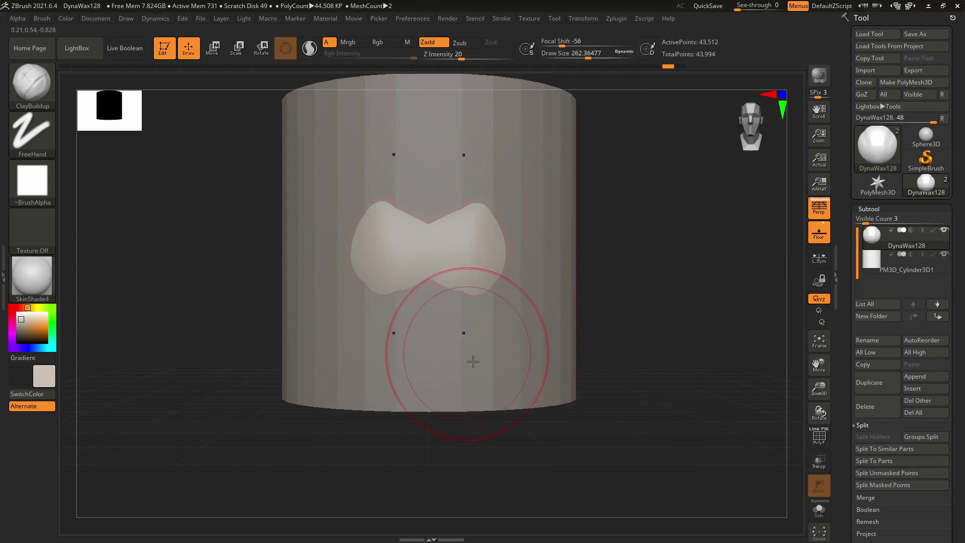
- Switch to the Move brush and make the cylinder the active subtool
{"action": "key", "text": "b"}
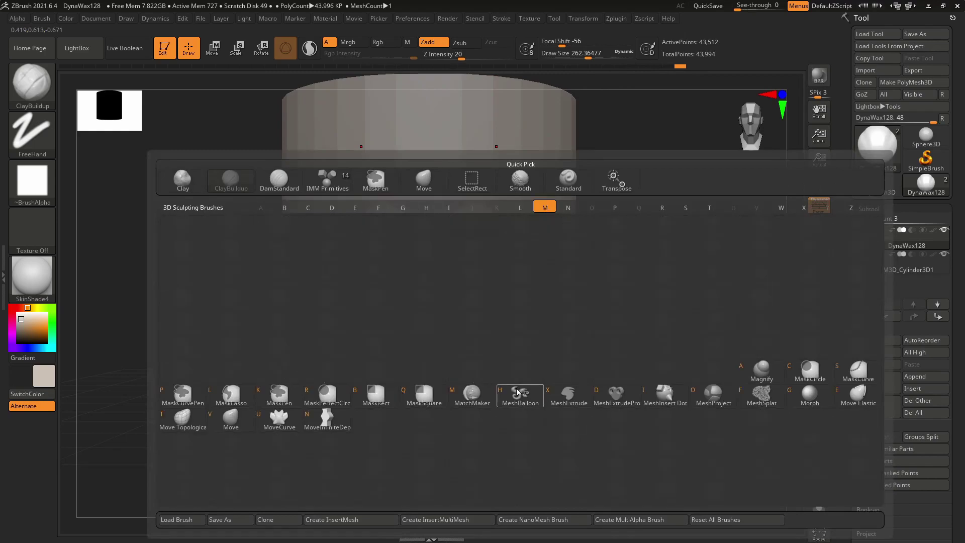
{"action": "key", "text": "m"}
{"action": "key", "text": "v"}
{"action": "left_click", "coordinate": [873, 267]}
- Try pulling the cylinder's lower edge downward with the Move brush, and undo each pull
{"action": "left_click_drag", "start_coordinate": [563, 383], "coordinate": [521, 457]}
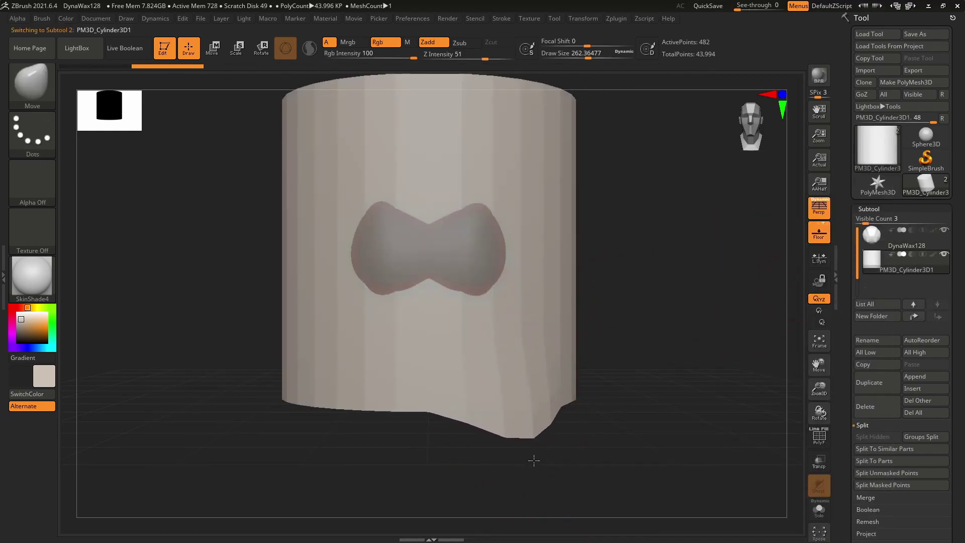
{"action": "key", "text": "ctrl+z"}
{"action": "left_click_drag", "start_coordinate": [520, 404], "coordinate": [551, 466]}
{"action": "key", "text": "ctrl+z"}
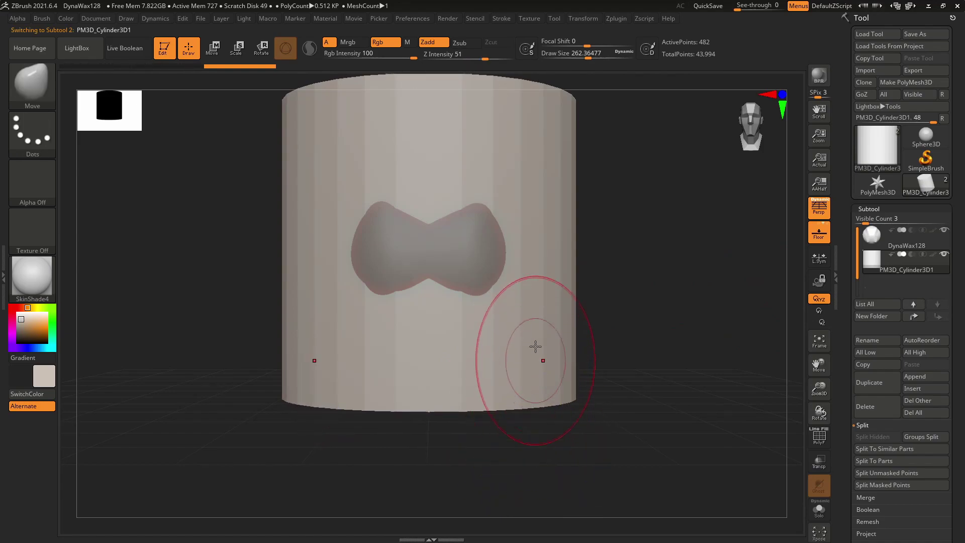
- Check the symmetry axes set on the DynaWax128 subtool and return to the cylinder subtool
{"action": "left_click", "coordinate": [583, 18]}
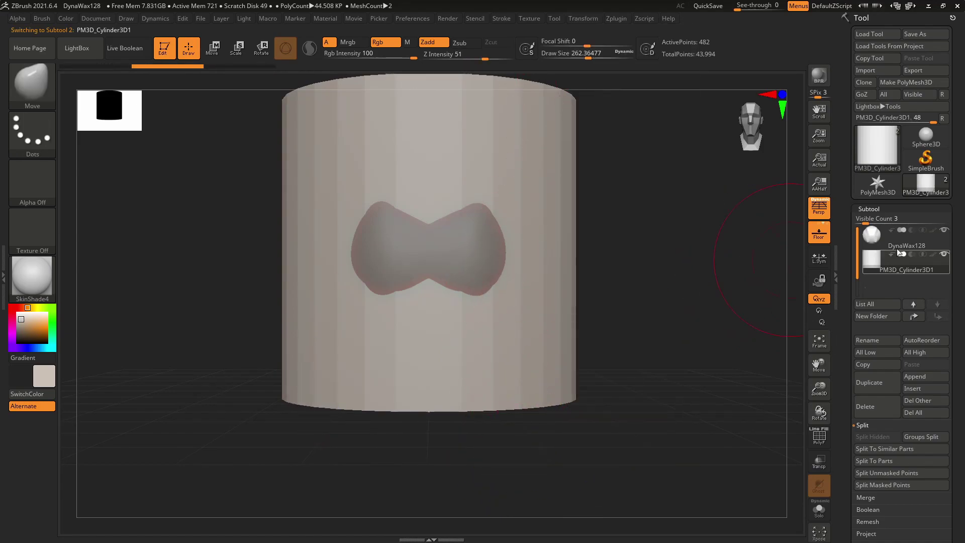
{"action": "left_click", "coordinate": [899, 237]}
{"action": "left_click", "coordinate": [579, 18]}
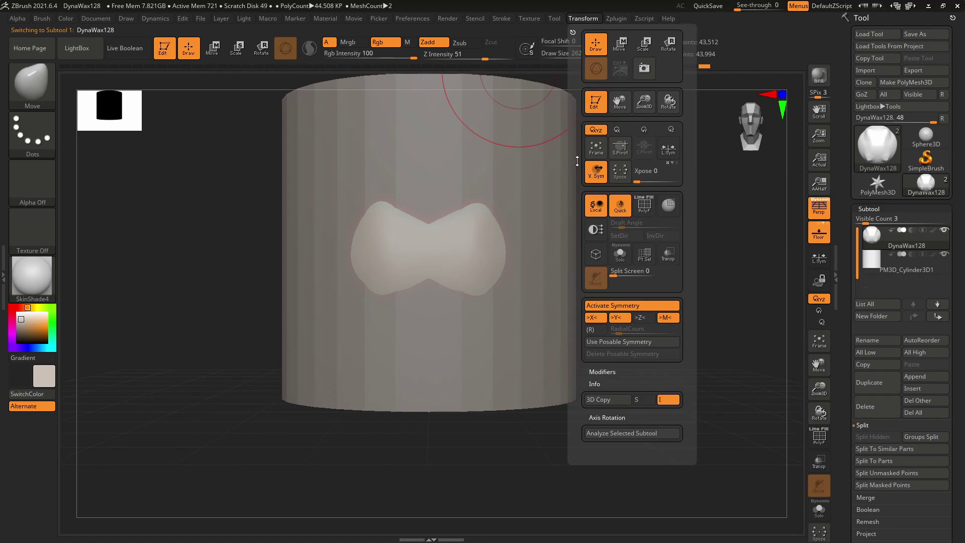
{"action": "left_click", "coordinate": [617, 318]}
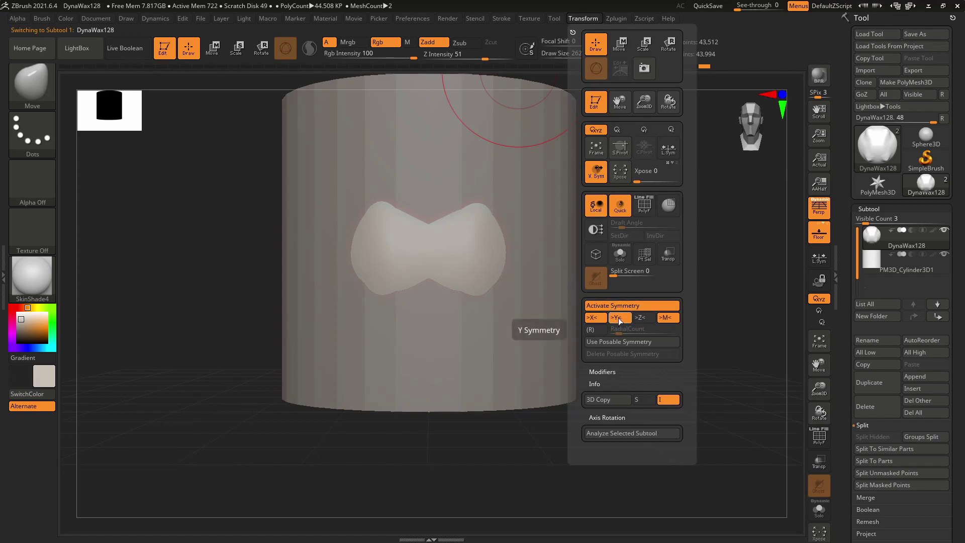
{"action": "left_click", "coordinate": [875, 270]}
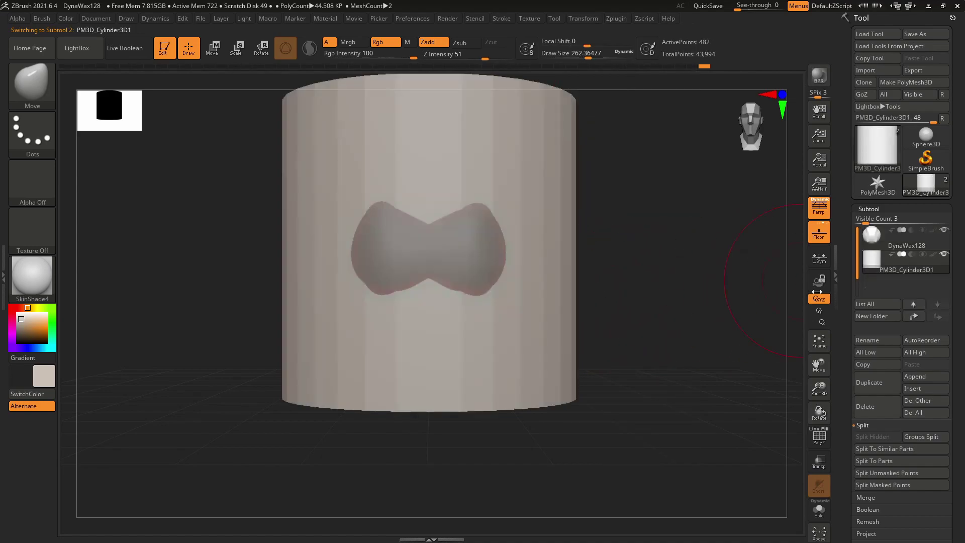
- Activate Y symmetry on the cylinder and pull its rim outward into mirrored corners with the Move brush
{"action": "left_click", "coordinate": [580, 20]}
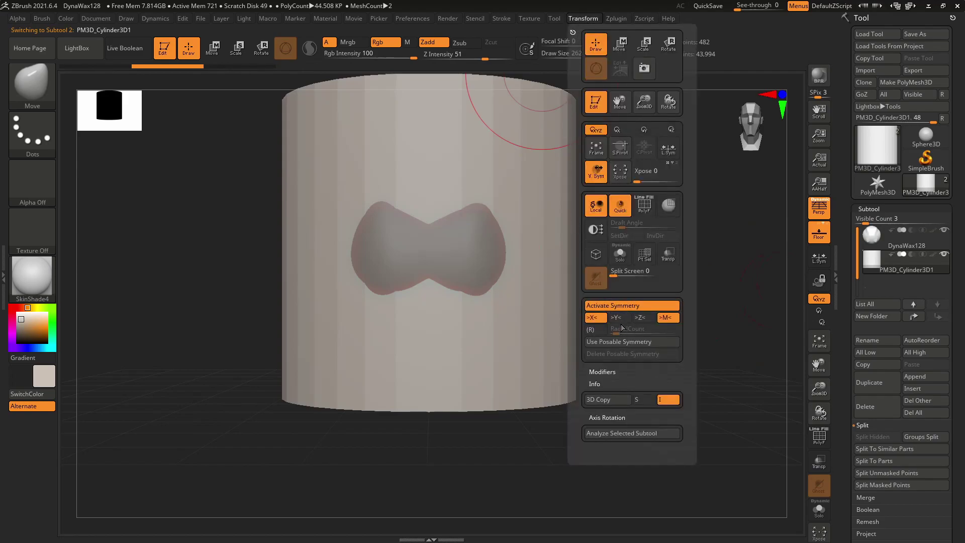
{"action": "left_click_drag", "start_coordinate": [533, 413], "coordinate": [546, 499]}
{"action": "right_click_drag", "start_coordinate": [545, 500], "coordinate": [552, 360], "text": "ctrl"}
{"action": "mouse_move", "coordinate": [534, 425]}
{"action": "left_mouse_down"}
{"action": "mouse_move", "coordinate": [594, 431]}
{"action": "mouse_move", "coordinate": [609, 422]}
{"action": "left_mouse_up"}
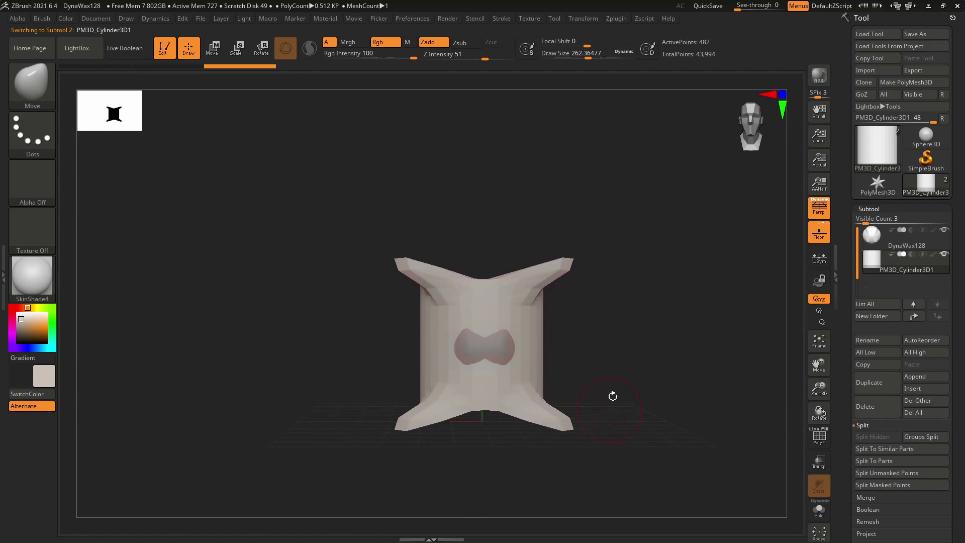
{"action": "right_click_drag", "start_coordinate": [610, 409], "coordinate": [545, 338]}
{"action": "right_click_drag", "start_coordinate": [457, 383], "coordinate": [549, 437], "text": "shift"}
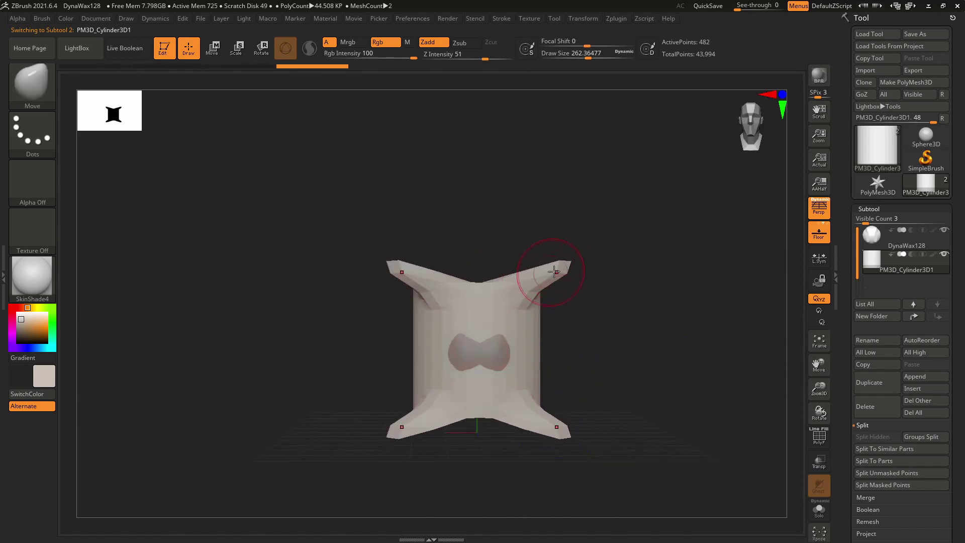
- Undo the cylinder's rim pulls and turn off its Y symmetry
{"action": "key", "text": "ctrl+z"}
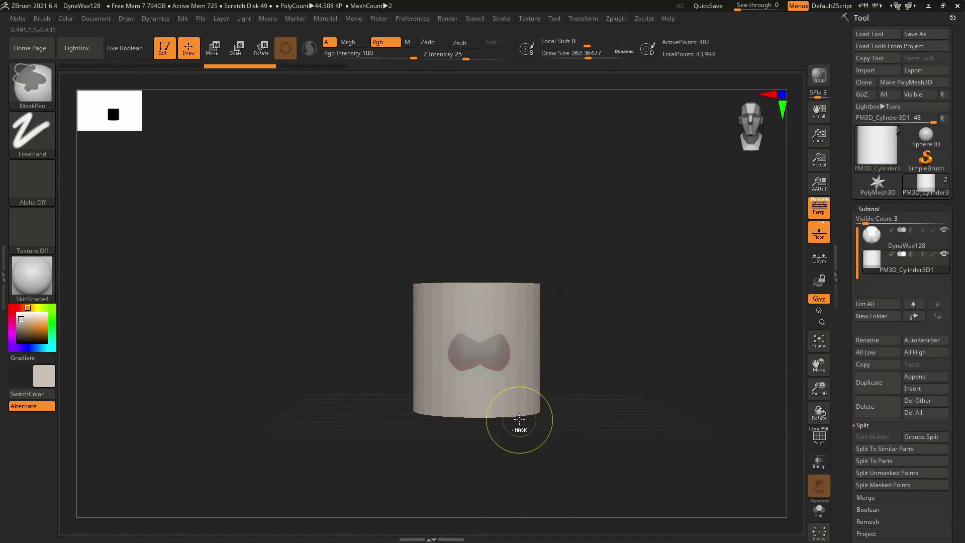
{"action": "left_click", "coordinate": [587, 20]}
{"action": "left_click", "coordinate": [619, 322]}
- Bring up the Move gizmo on the restored cylinder
{"action": "right_click_drag", "start_coordinate": [522, 371], "coordinate": [552, 308], "text": "alt"}
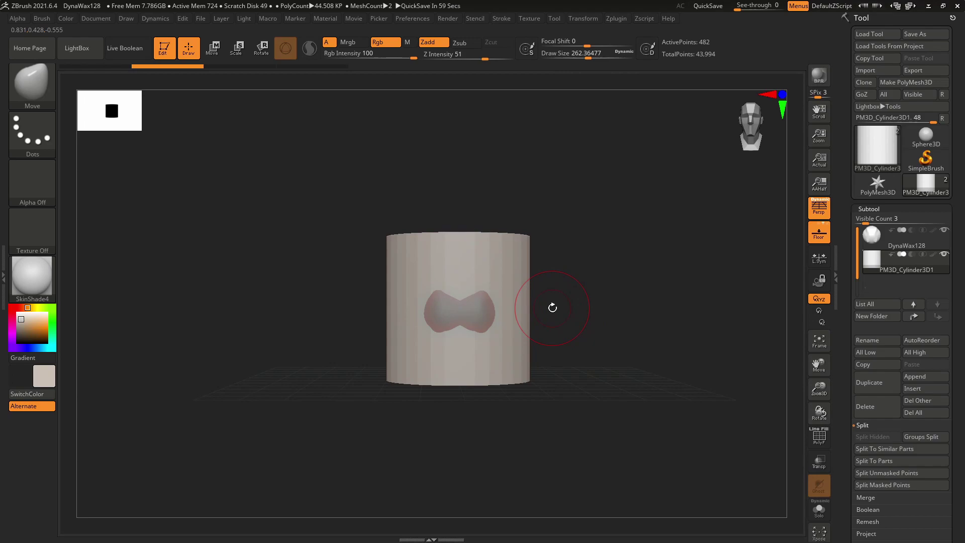
{"action": "key", "text": "w"}
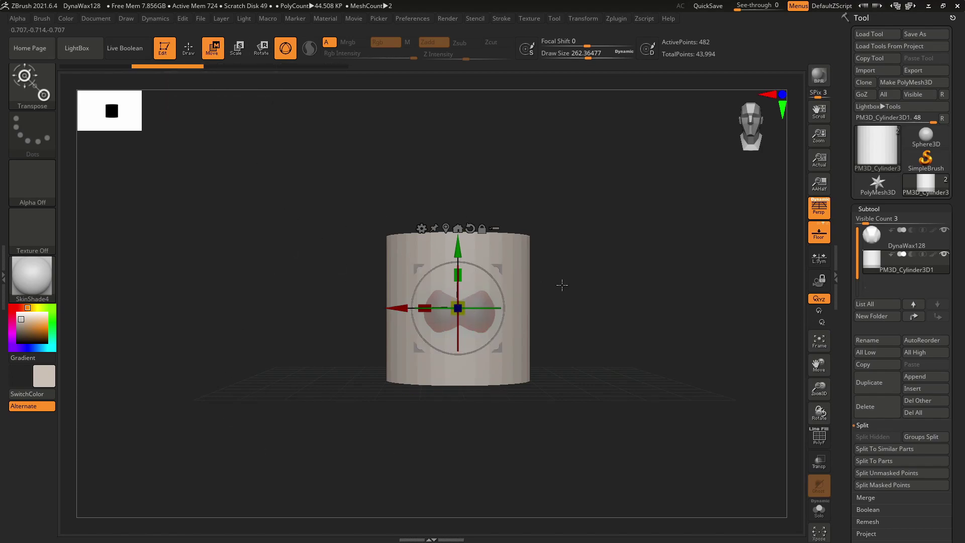
- Move the cylinder down below the DynaWax128 head and scale it down to neck width
{"action": "scroll", "coordinate": [578, 351], "scroll_direction": "up", "scroll_amount": 2}
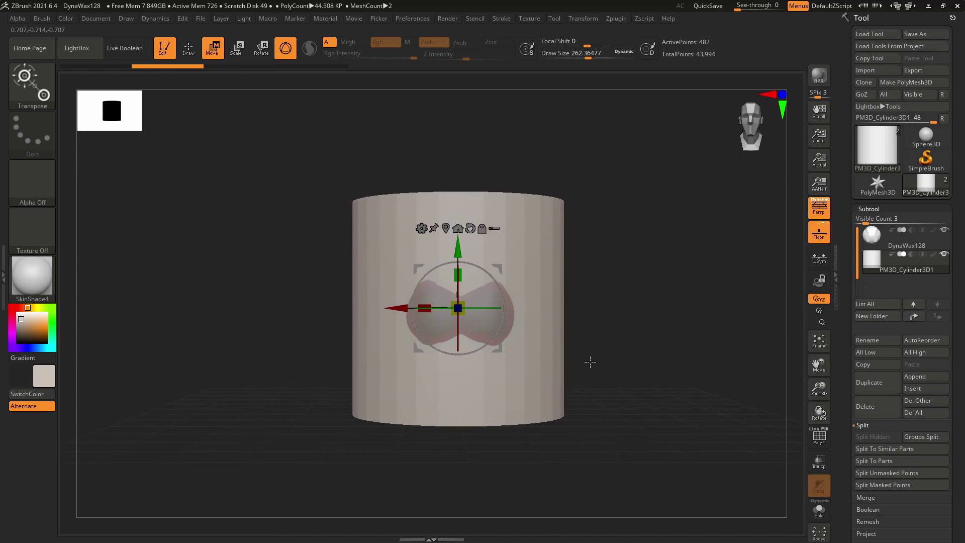
{"action": "left_click_drag", "start_coordinate": [614, 321], "coordinate": [619, 261], "text": "alt"}
{"action": "left_click_drag", "start_coordinate": [467, 187], "coordinate": [468, 364]}
{"action": "scroll", "coordinate": [620, 286], "scroll_direction": "down", "scroll_amount": 2}
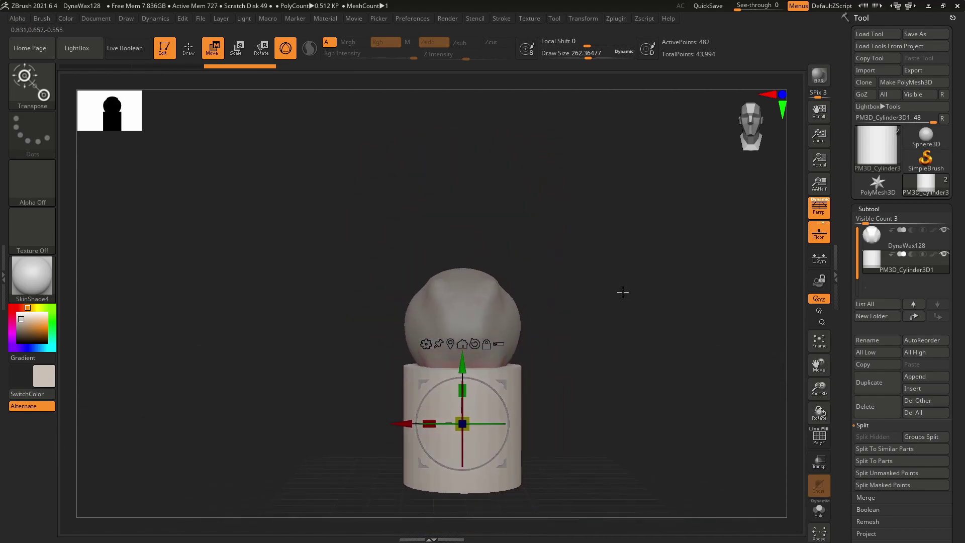
{"action": "left_click_drag", "start_coordinate": [620, 286], "coordinate": [591, 251], "text": "alt"}
{"action": "left_click_drag", "start_coordinate": [457, 335], "coordinate": [456, 348]}
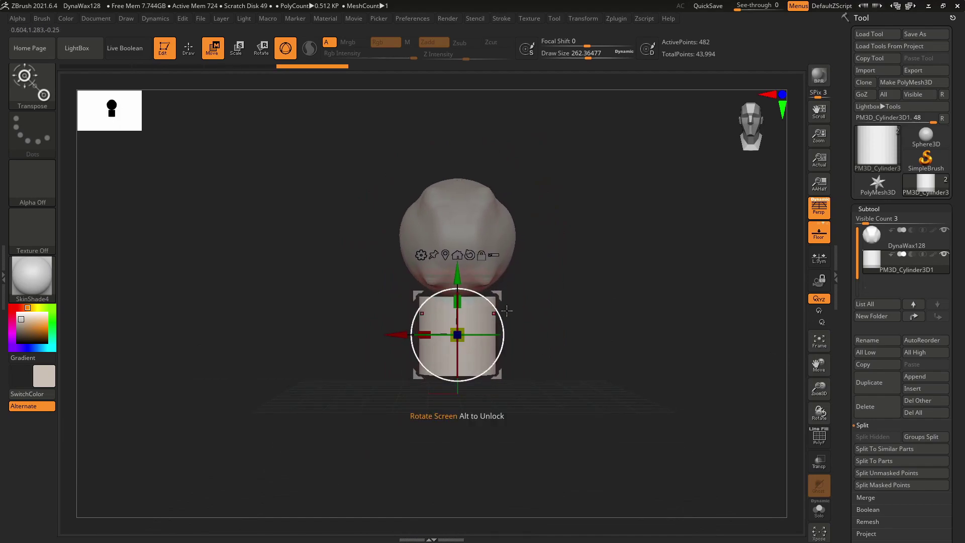
- Tilt the cylinder in side view, narrow it slightly, and place it under the back of the head as a neck
{"action": "left_click_drag", "start_coordinate": [652, 317], "coordinate": [552, 381]}
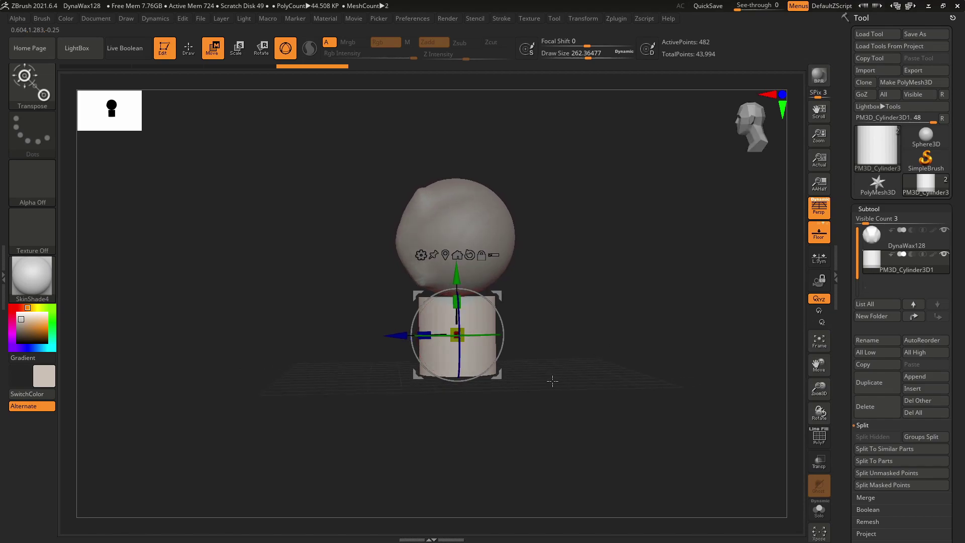
{"action": "left_click_drag", "start_coordinate": [602, 317], "coordinate": [639, 319]}
{"action": "left_click_drag", "start_coordinate": [570, 335], "coordinate": [593, 327], "text": "alt"}
{"action": "left_click_drag", "start_coordinate": [608, 359], "coordinate": [596, 386]}
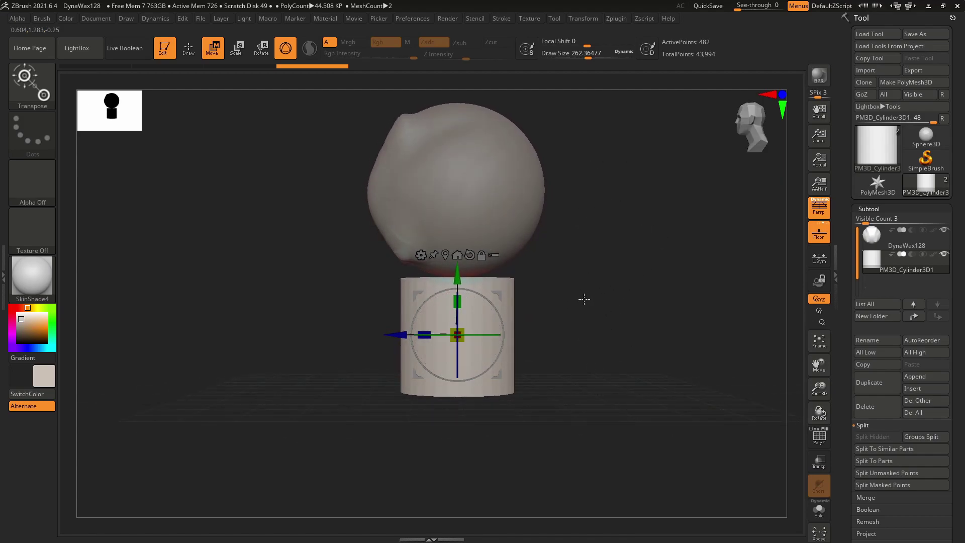
{"action": "left_click_drag", "start_coordinate": [614, 315], "coordinate": [631, 333]}
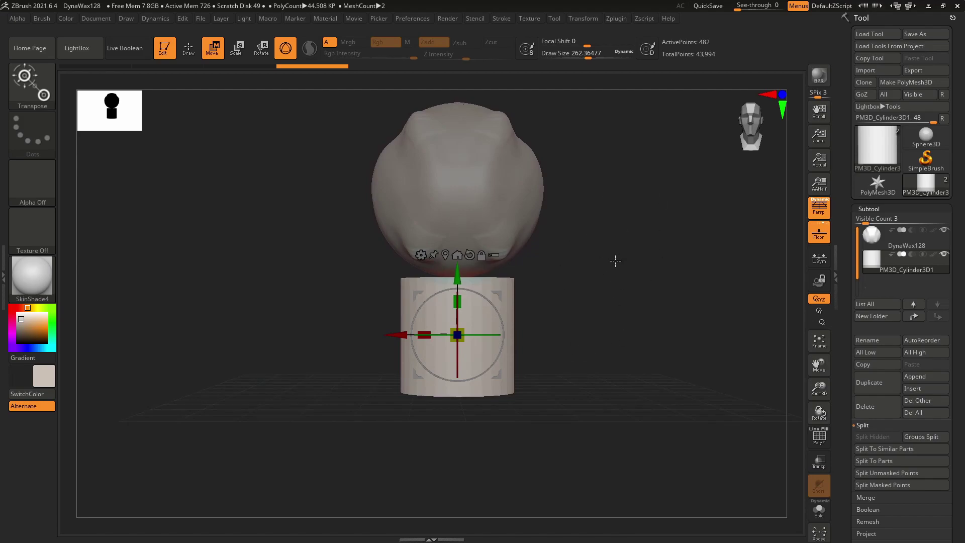
{"action": "left_click_drag", "start_coordinate": [627, 278], "coordinate": [612, 361]}
{"action": "mouse_move", "coordinate": [550, 305]}
{"action": "right_mouse_down", "text": "ctrl"}
{"action": "mouse_move", "coordinate": [561, 320]}
{"action": "mouse_move", "coordinate": [556, 310]}
{"action": "right_mouse_up", "text": "ctrl"}
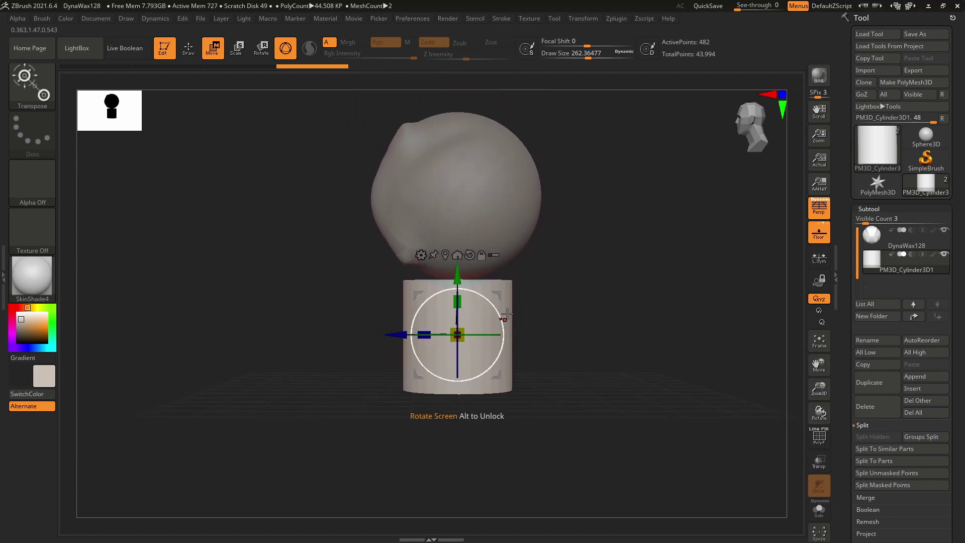
{"action": "left_click_drag", "start_coordinate": [502, 321], "coordinate": [499, 316]}
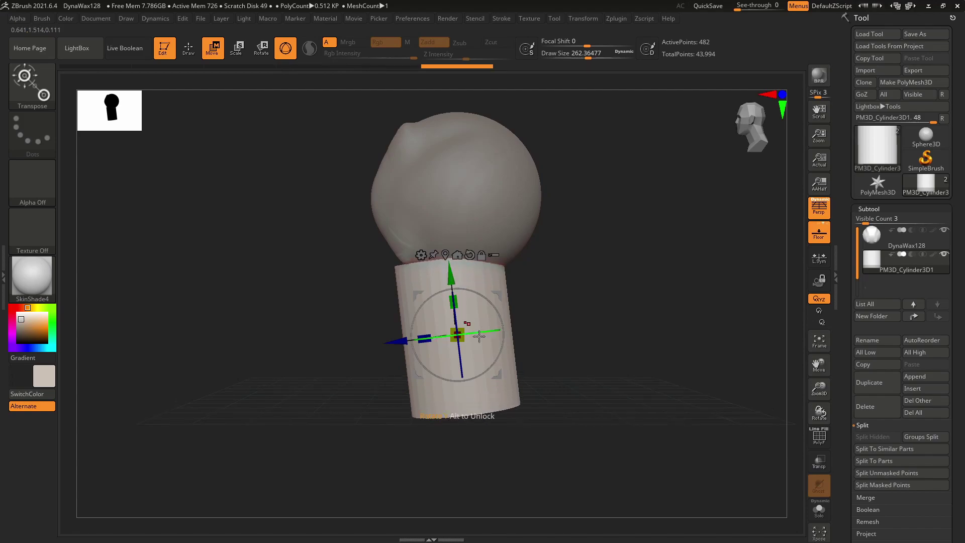
{"action": "left_click_drag", "start_coordinate": [499, 374], "coordinate": [521, 357]}
{"action": "left_click_drag", "start_coordinate": [479, 316], "coordinate": [466, 319]}
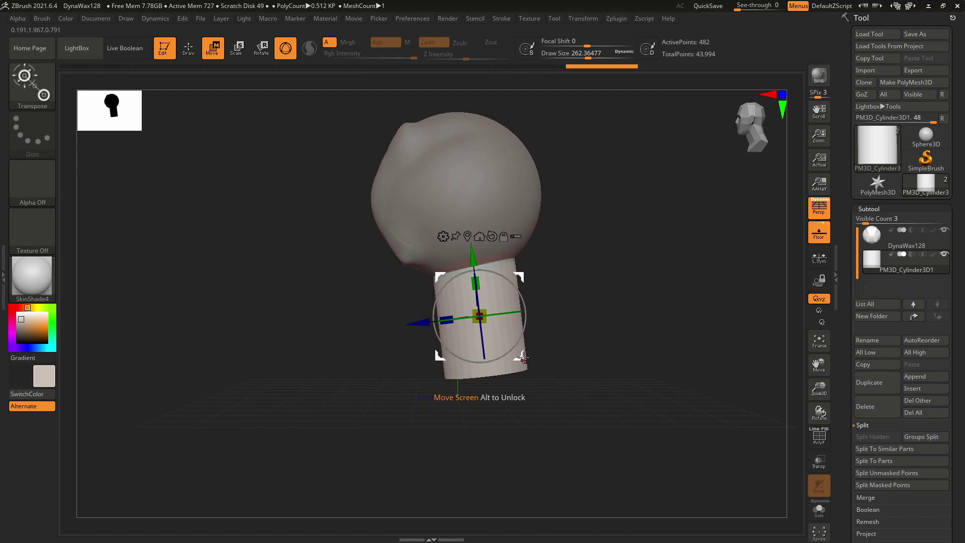
{"action": "left_click_drag", "start_coordinate": [517, 357], "coordinate": [568, 330]}
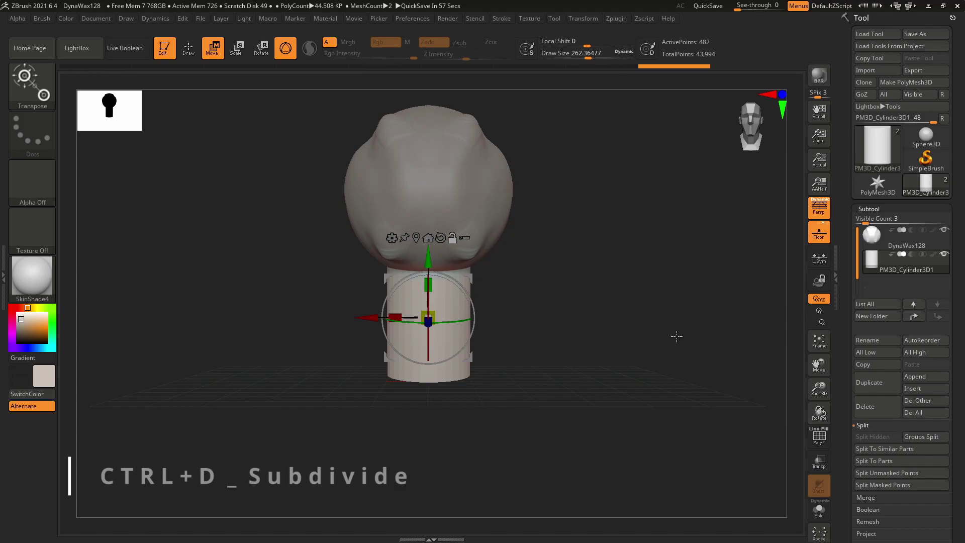
- Subdivide the neck cylinder up to subdivision level 4
{"action": "key", "text": "ctrl"}
{"action": "key", "text": "ctrl+d"}
{"action": "key", "text": "ctrl+d"}
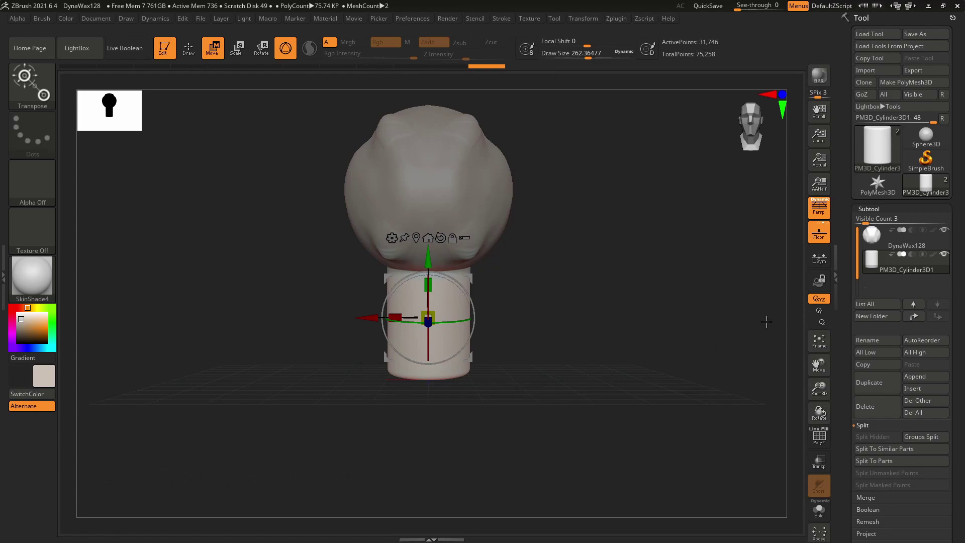
- Open the cylinder's geometry settings and step through subdivision levels 1 to 4 to compare them
{"action": "left_click_drag", "start_coordinate": [956, 302], "coordinate": [949, 188]}
{"action": "left_click", "coordinate": [881, 240]}
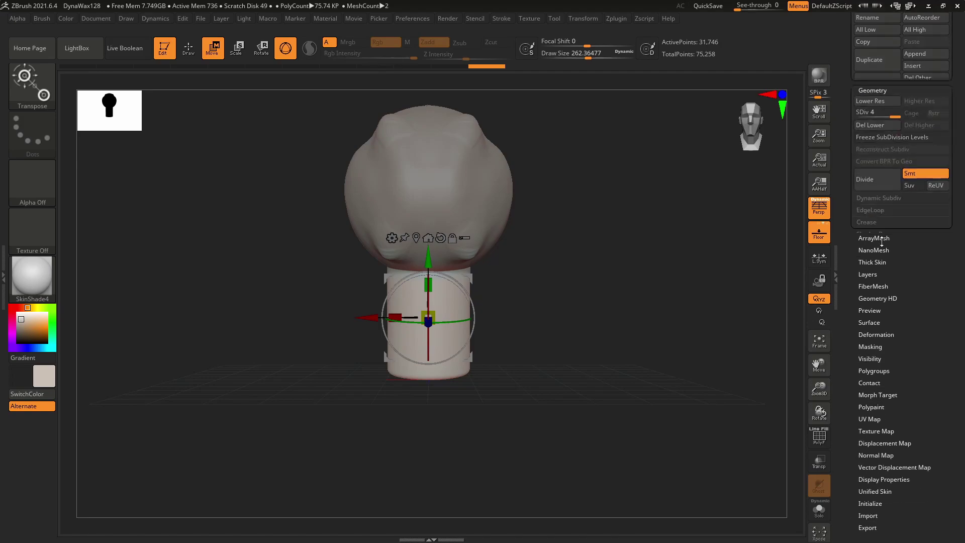
{"action": "left_click_drag", "start_coordinate": [900, 307], "coordinate": [888, 315]}
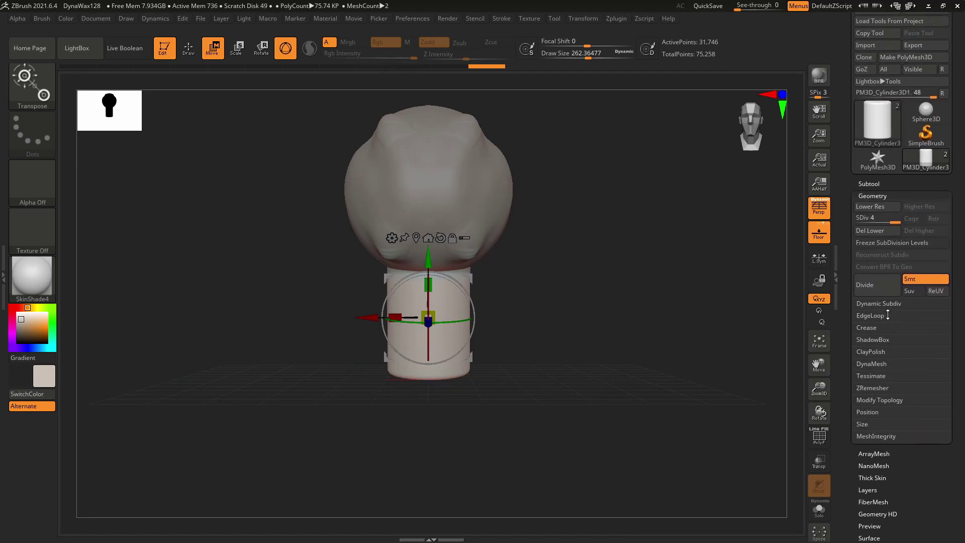
{"action": "left_click_drag", "start_coordinate": [854, 216], "coordinate": [890, 219]}
{"action": "left_click", "coordinate": [858, 219]}
{"action": "left_click", "coordinate": [884, 220]}
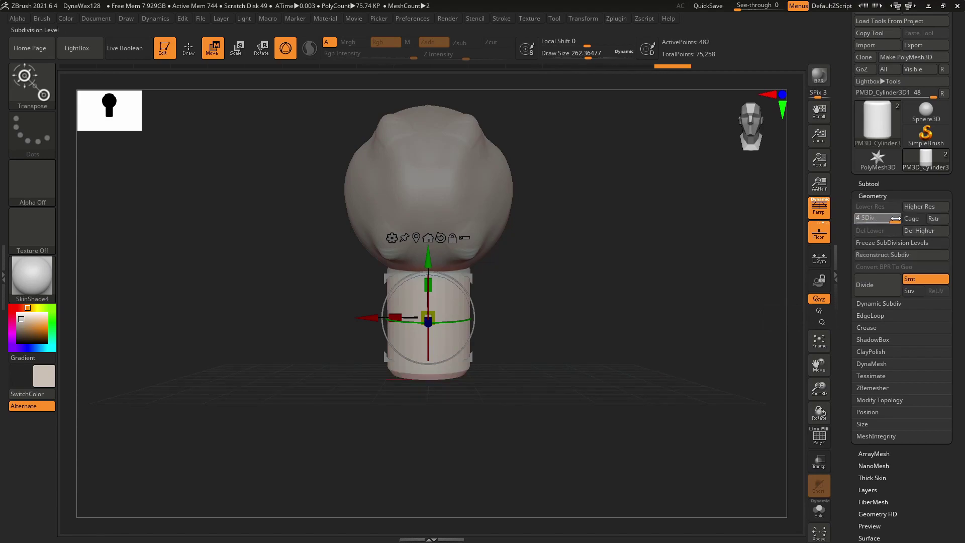
{"action": "left_click_drag", "start_coordinate": [895, 219], "coordinate": [861, 220]}
{"action": "left_click", "coordinate": [863, 222]}
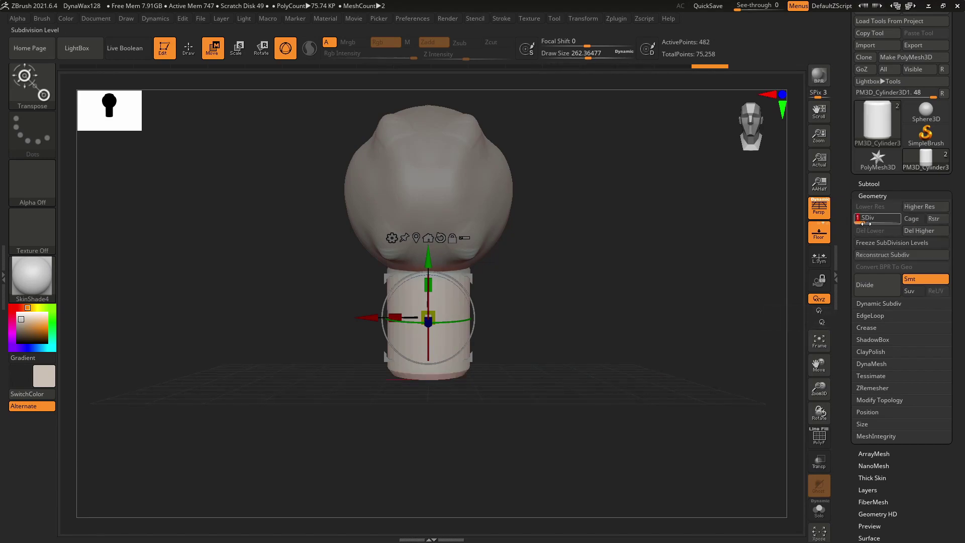
{"action": "left_click", "coordinate": [890, 221]}
{"action": "left_click", "coordinate": [887, 221]}
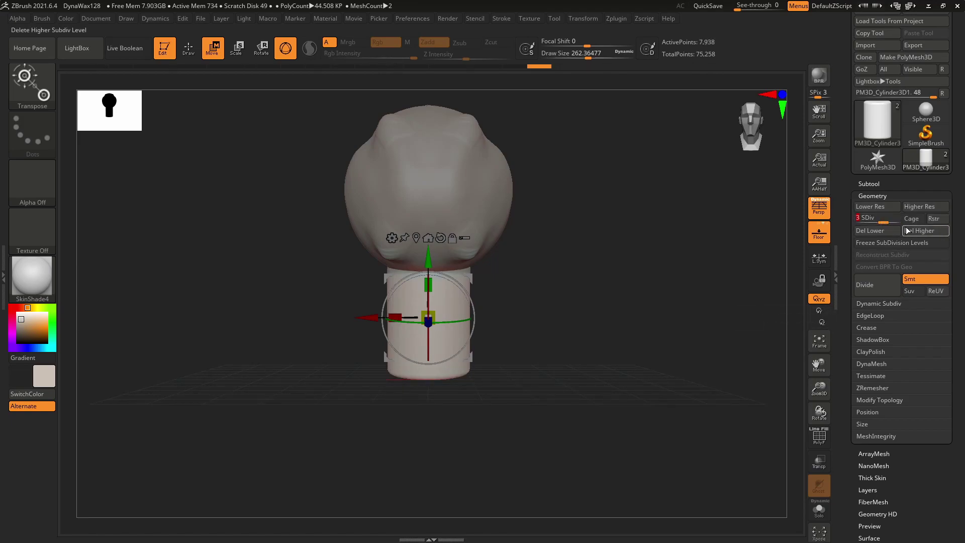
- Delete the cylinder's subdivision levels above level 3 and undo the deletion
{"action": "left_click", "coordinate": [863, 220]}
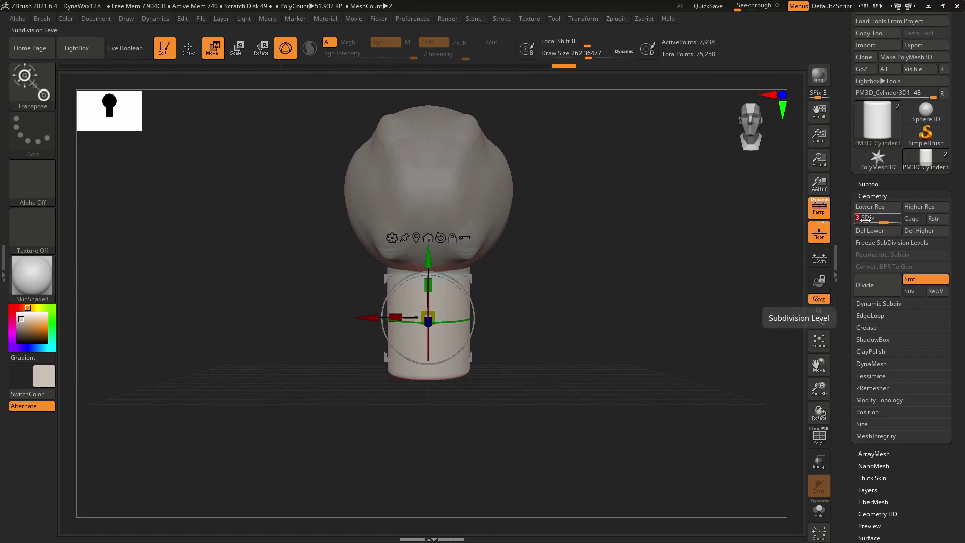
{"action": "left_click", "coordinate": [914, 230]}
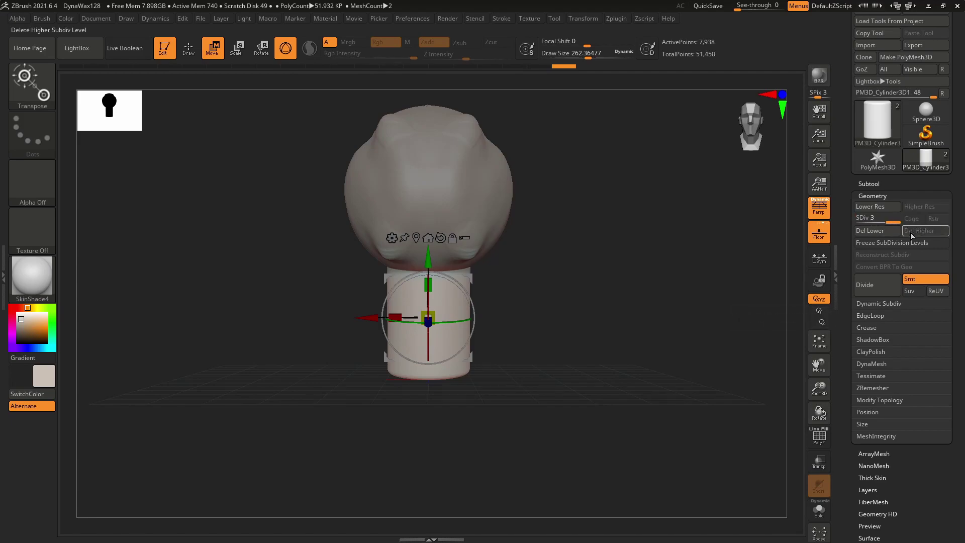
{"action": "key", "text": "ctrl+z"}
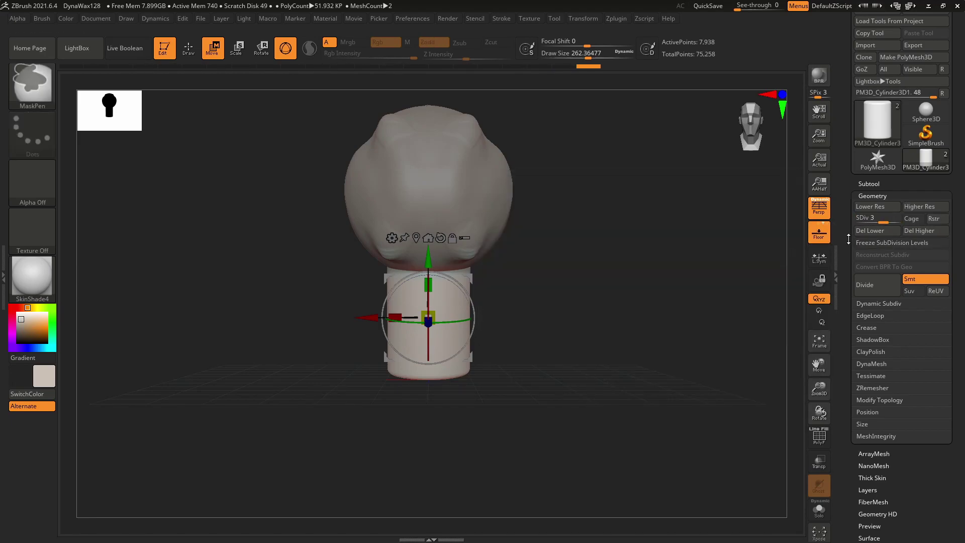
- Lower the cylinder to subdivision level 2 and delete the higher levels
{"action": "left_click", "coordinate": [868, 219]}
{"action": "left_click", "coordinate": [922, 231]}
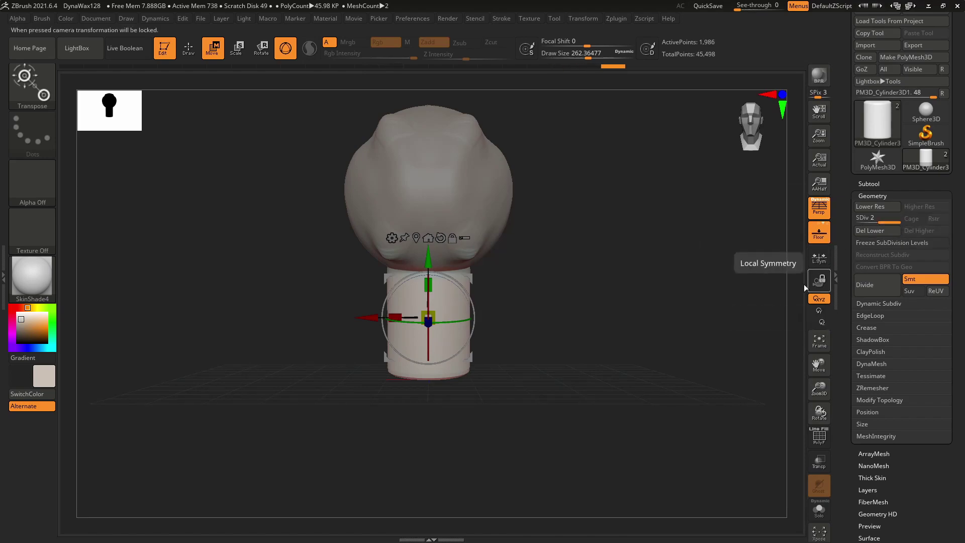
- Return to Draw mode, alternate between the neck and head subtools on the model, and leave DynaWax128 active with the subtool list open
{"action": "mouse_move", "coordinate": [541, 288]}
{"action": "left_mouse_down", "text": "alt"}
{"action": "mouse_move", "coordinate": [558, 321]}
{"action": "mouse_move", "coordinate": [585, 306]}
{"action": "left_mouse_up", "text": "alt"}
{"action": "key", "text": "q"}
{"action": "left_click_drag", "start_coordinate": [583, 340], "coordinate": [555, 343], "text": "alt"}
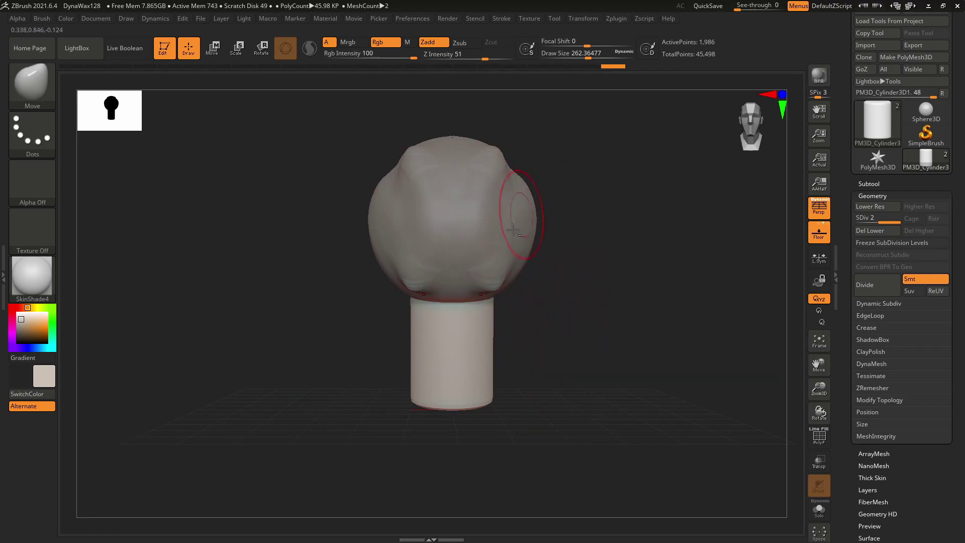
{"action": "left_click", "coordinate": [463, 209], "text": "alt"}
{"action": "left_click", "coordinate": [468, 359], "text": "alt"}
{"action": "left_click", "coordinate": [470, 248], "text": "alt"}
{"action": "left_click", "coordinate": [456, 394], "text": "alt"}
{"action": "left_click", "coordinate": [469, 255], "text": "alt"}
{"action": "left_click", "coordinate": [459, 360], "text": "alt"}
{"action": "left_click", "coordinate": [459, 276], "text": "alt"}
{"action": "left_click", "coordinate": [860, 183]}
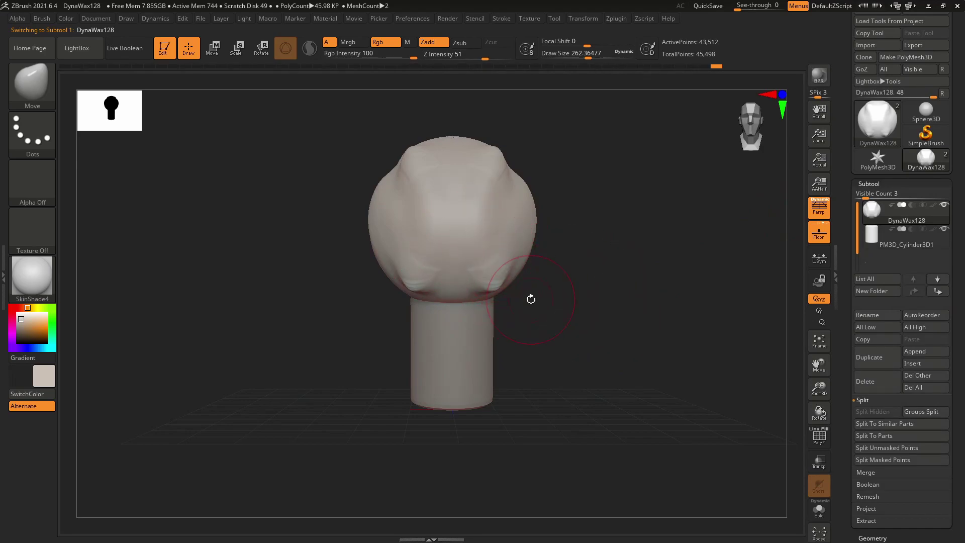
- Use the Move brush at a draw size of about 585 to pull the head's lower part down and its forehead forward
{"action": "key", "text": "b"}
{"action": "key", "text": "m"}
{"action": "key", "text": "v"}
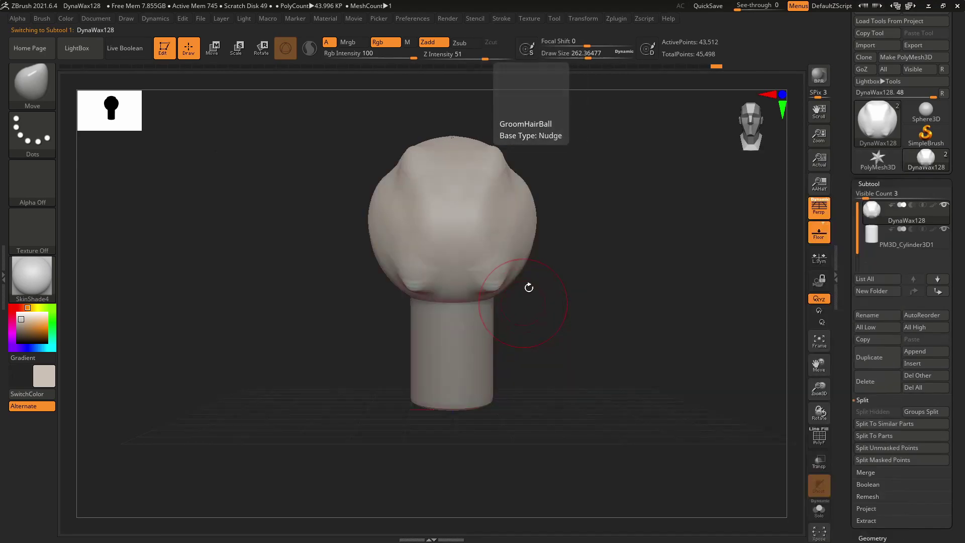
{"action": "left_click_drag", "start_coordinate": [519, 295], "coordinate": [536, 294]}
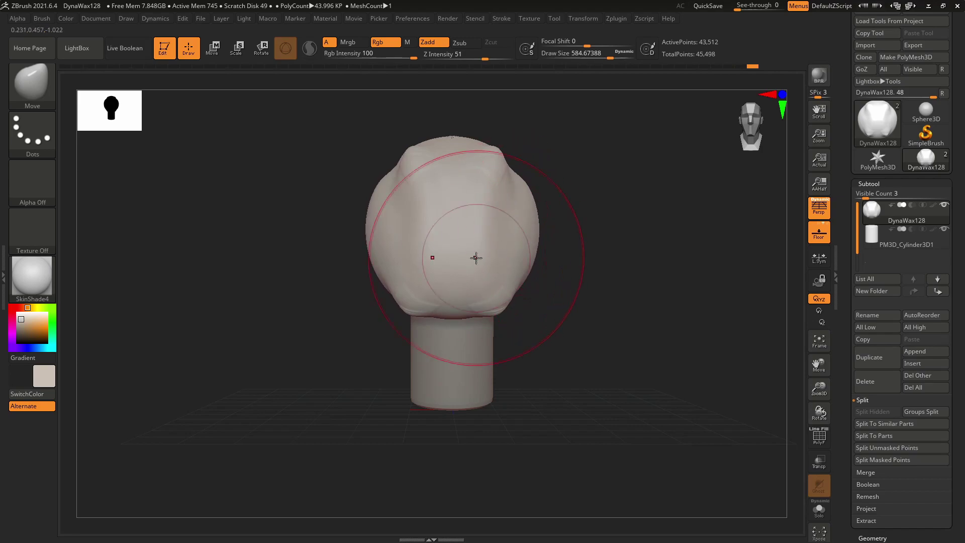
{"action": "left_click_drag", "start_coordinate": [573, 266], "coordinate": [488, 296]}
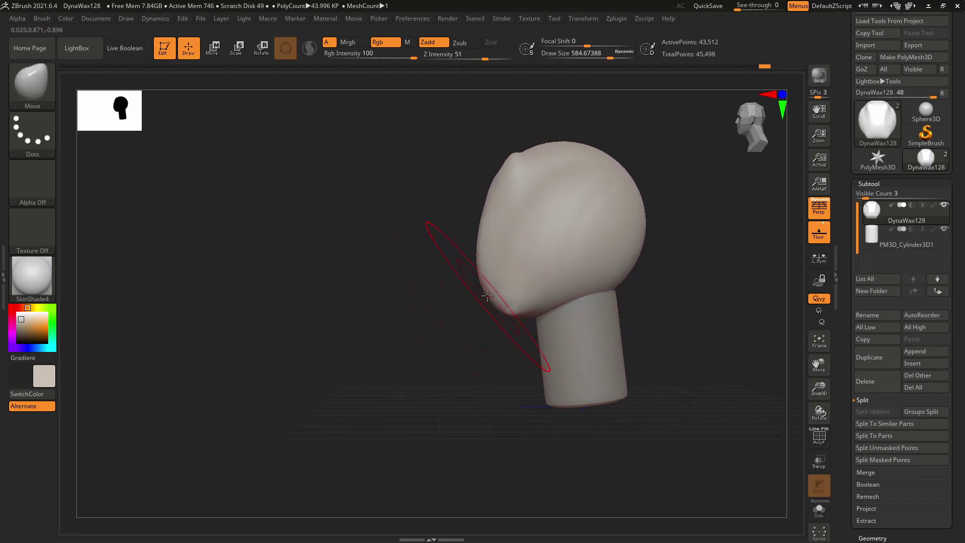
{"action": "left_click_drag", "start_coordinate": [502, 177], "coordinate": [493, 177]}
{"action": "right_click_drag", "start_coordinate": [512, 231], "coordinate": [460, 264], "text": "alt"}
- Reshape the head's side profile with the Move brush, flattening the face and pulling the chin down and forward
{"action": "key", "text": "s"}
{"action": "left_click_drag", "start_coordinate": [524, 230], "coordinate": [579, 200]}
{"action": "left_click_drag", "start_coordinate": [489, 188], "coordinate": [491, 182]}
{"action": "left_click_drag", "start_coordinate": [571, 272], "coordinate": [577, 275]}
{"action": "key", "text": "s"}
{"action": "left_click_drag", "start_coordinate": [551, 328], "coordinate": [544, 329]}
{"action": "left_click_drag", "start_coordinate": [545, 332], "coordinate": [547, 326]}
{"action": "right_click_drag", "start_coordinate": [538, 355], "coordinate": [550, 290], "text": "alt"}
{"action": "key", "text": "s"}
{"action": "left_click_drag", "start_coordinate": [487, 297], "coordinate": [470, 304]}
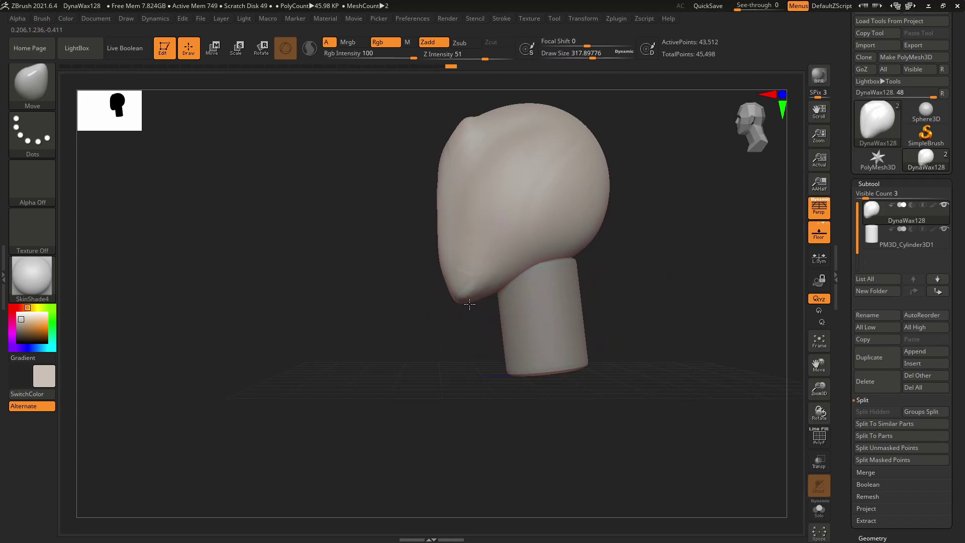
- Narrow and round the jaw and lower cheeks in front view with the Move brush at draw sizes of about 234 and 460
{"action": "right_click_drag", "start_coordinate": [463, 303], "coordinate": [526, 308]}
{"action": "key", "text": "s"}
{"action": "left_click_drag", "start_coordinate": [503, 300], "coordinate": [491, 284]}
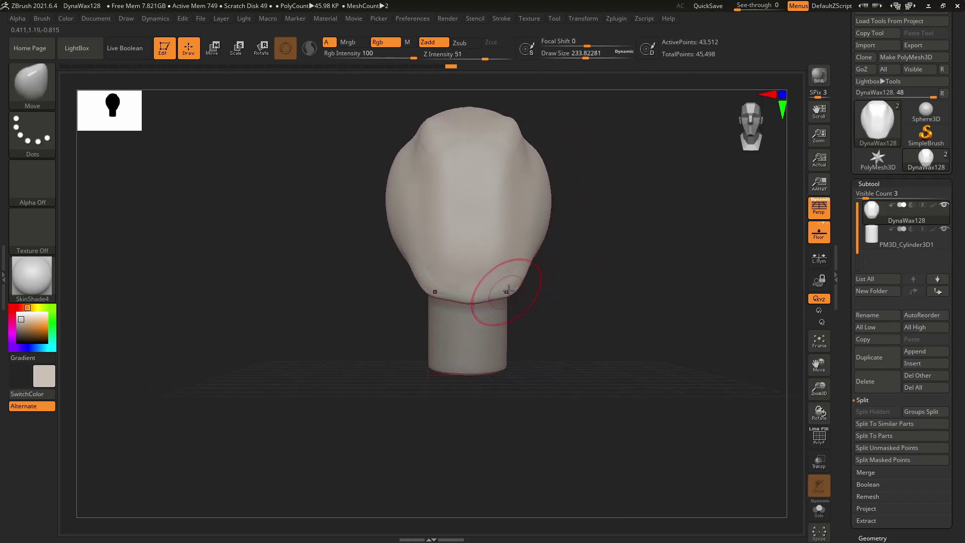
{"action": "right_click_drag", "start_coordinate": [509, 284], "coordinate": [511, 348], "text": "alt"}
{"action": "key", "text": "s"}
{"action": "left_click_drag", "start_coordinate": [511, 332], "coordinate": [535, 325]}
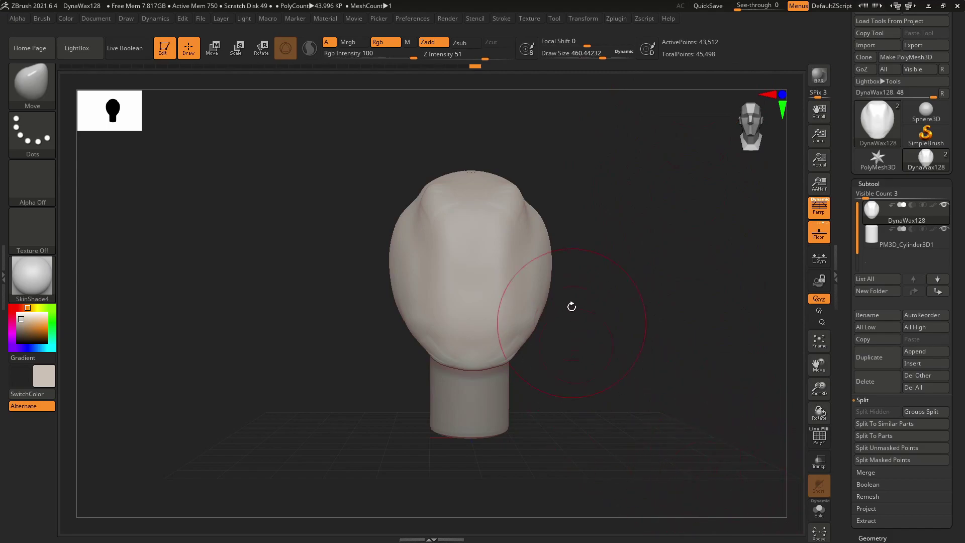
- Toggle the polyframe display on and off to inspect the head's mesh density
{"action": "right_click_drag", "start_coordinate": [551, 349], "coordinate": [575, 345], "text": "ctrl"}
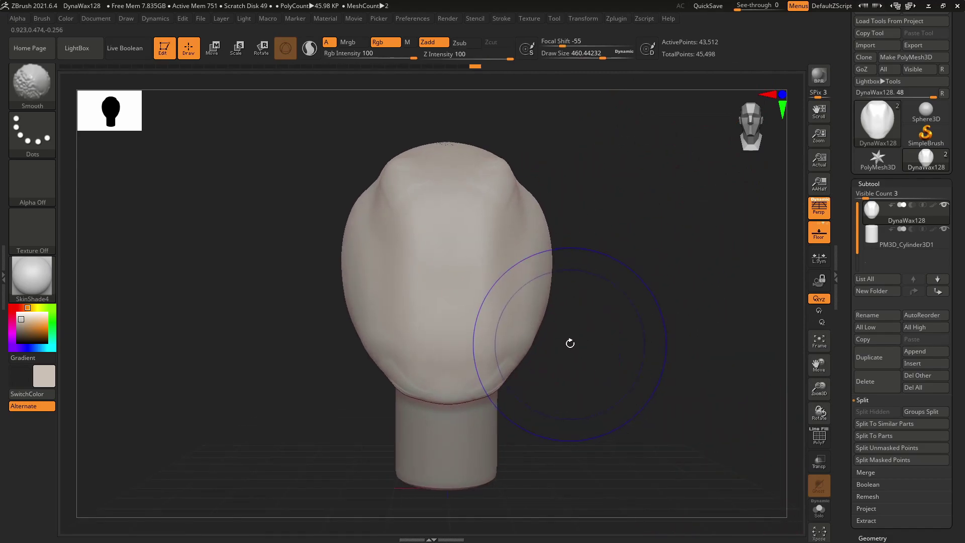
{"action": "key", "text": "shift+f"}
{"action": "left_click", "coordinate": [824, 439]}
{"action": "left_click", "coordinate": [824, 439]}
{"action": "left_click", "coordinate": [822, 440]}
{"action": "left_click", "coordinate": [822, 440]}
{"action": "left_click", "coordinate": [820, 440]}
- Expand the DynaMesh settings of the head's geometry and remesh the head at a resolution of 128
{"action": "left_click_drag", "start_coordinate": [847, 422], "coordinate": [847, 346]}
{"action": "left_click", "coordinate": [861, 351]}
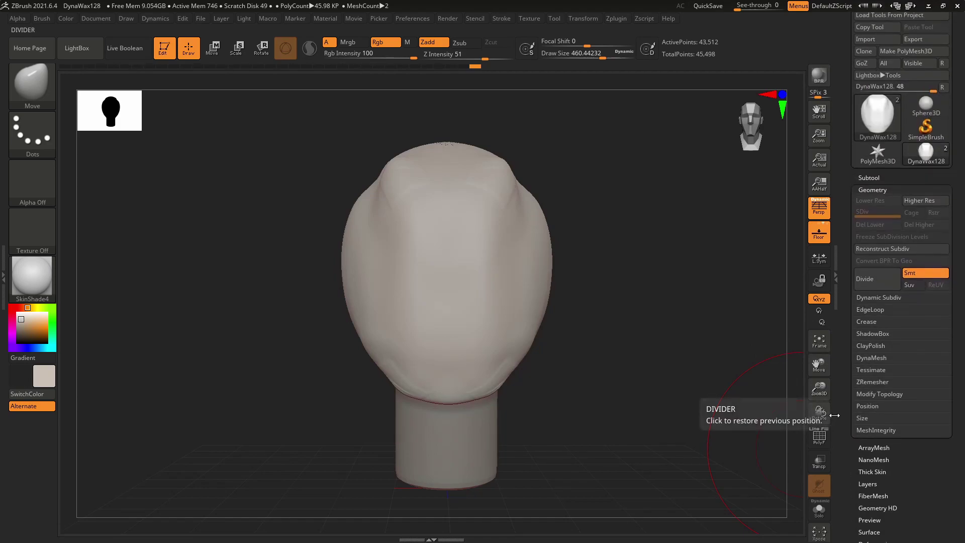
{"action": "left_click", "coordinate": [873, 381]}
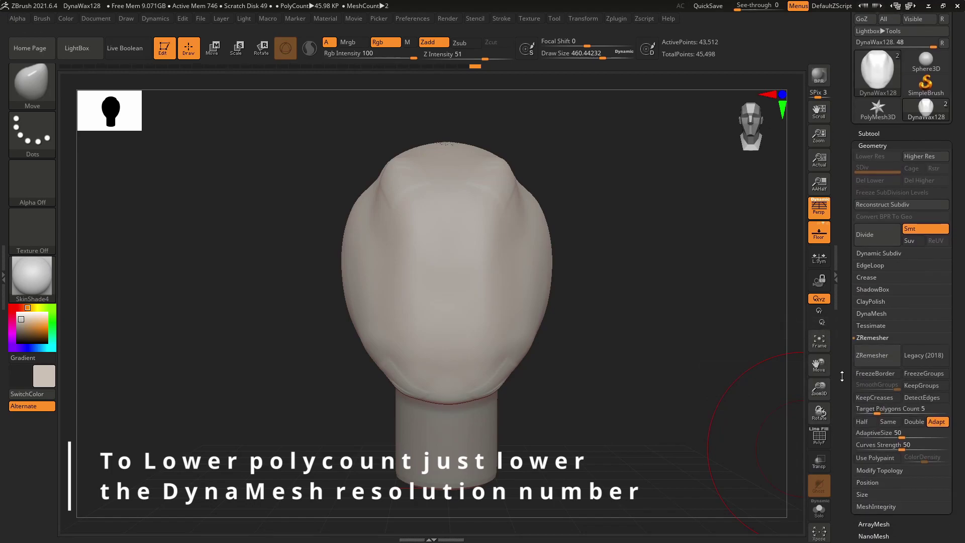
{"action": "left_click_drag", "start_coordinate": [842, 376], "coordinate": [845, 341]}
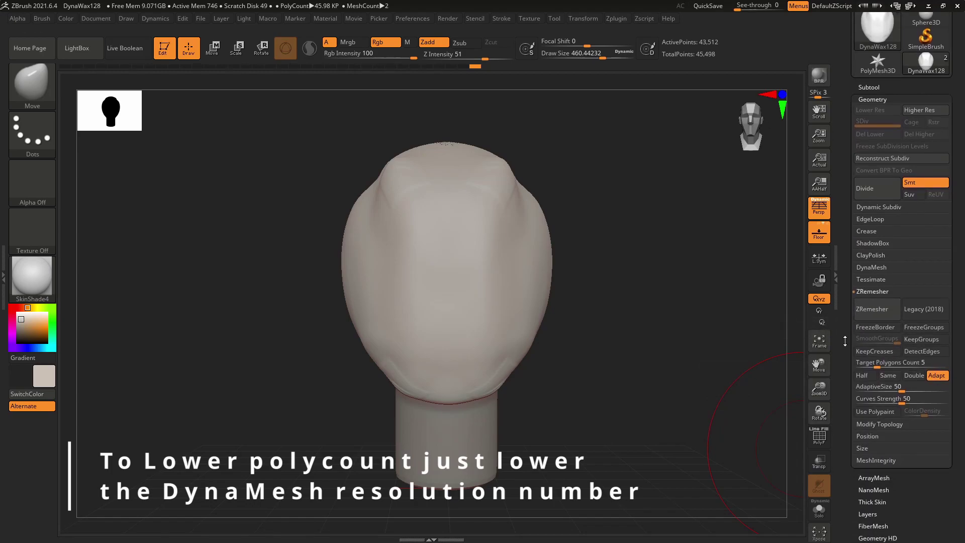
{"action": "left_click", "coordinate": [877, 267]}
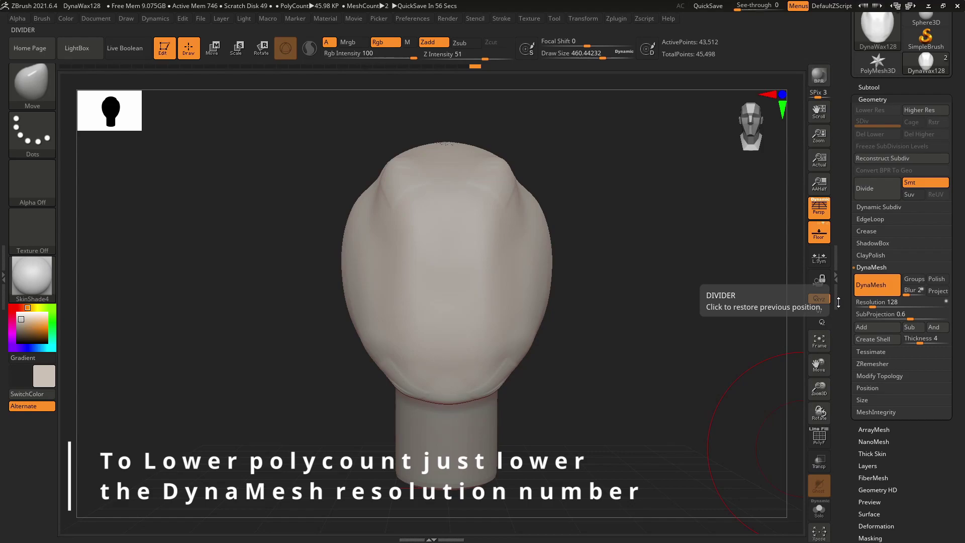
{"action": "left_click_drag", "start_coordinate": [729, 320], "coordinate": [713, 323]}
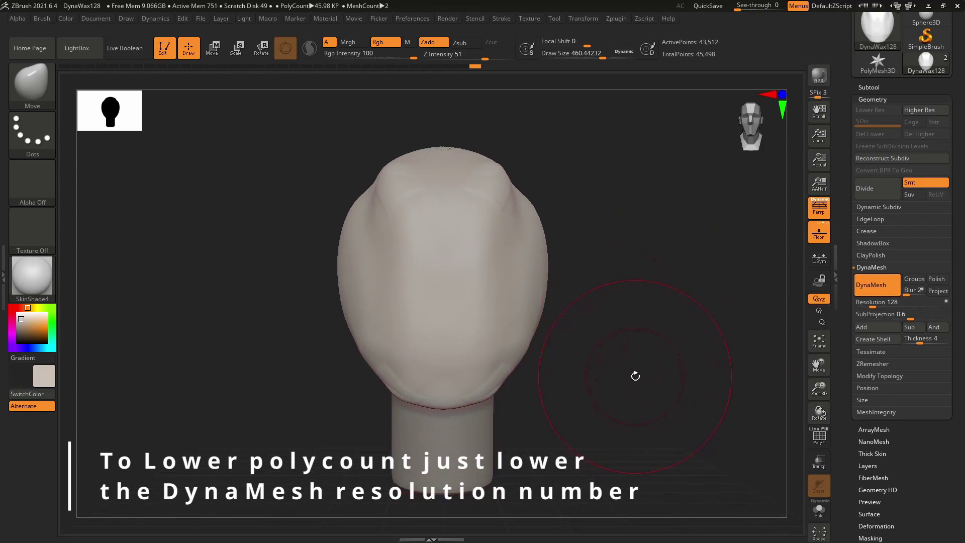
{"action": "key", "text": "ctrl"}
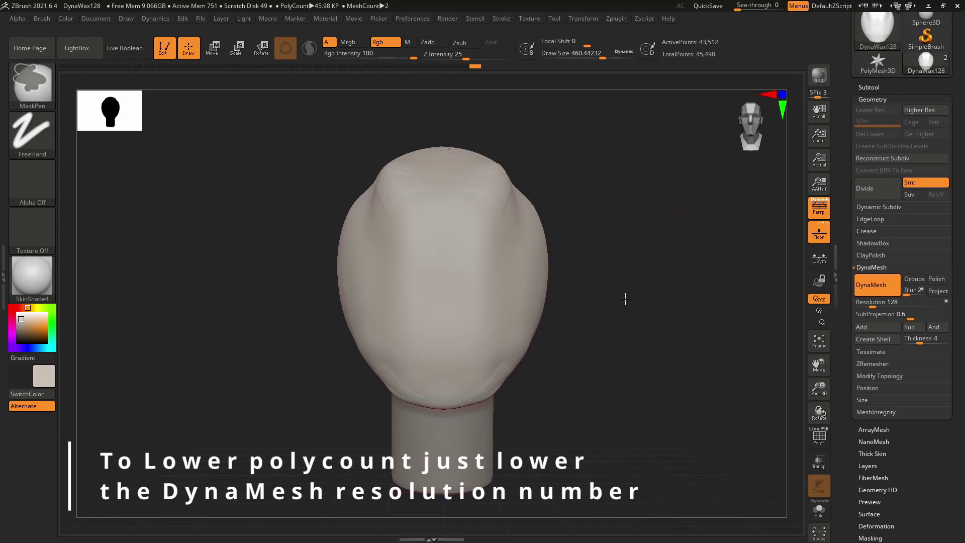
{"action": "left_click_drag", "start_coordinate": [625, 299], "coordinate": [674, 253], "text": "ctrl"}
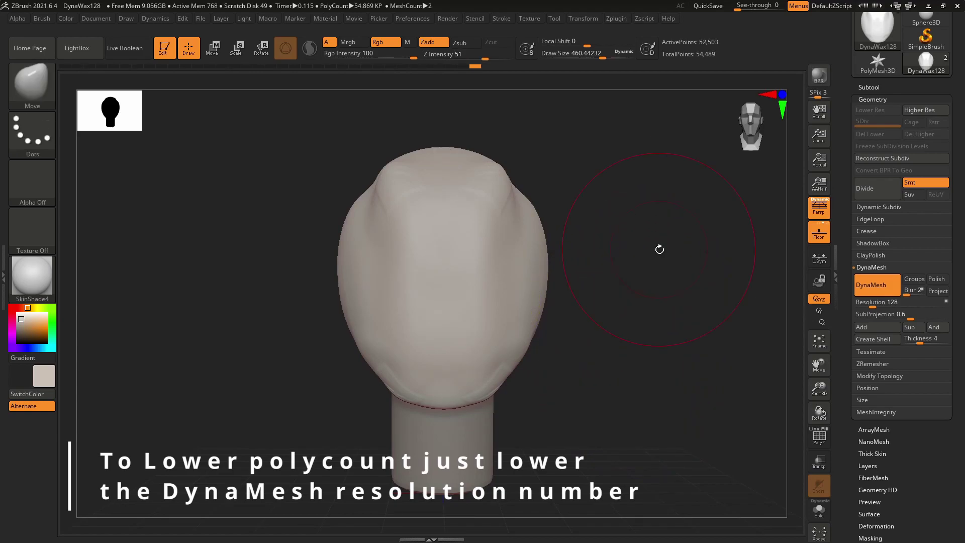
- Turn on the polyframe display and examine the remeshed head's polygon grid up close
{"action": "key", "text": "shift+f"}
{"action": "mouse_move", "coordinate": [508, 308]}
{"action": "right_mouse_down"}
{"action": "mouse_move", "coordinate": [558, 308]}
{"action": "mouse_move", "coordinate": [457, 356]}
{"action": "mouse_move", "coordinate": [402, 349]}
{"action": "mouse_move", "coordinate": [300, 372]}
{"action": "right_mouse_up"}
{"action": "key", "text": "s"}
{"action": "left_click_drag", "start_coordinate": [520, 307], "coordinate": [504, 308]}
{"action": "right_click_drag", "start_coordinate": [578, 317], "coordinate": [544, 321], "text": "alt"}
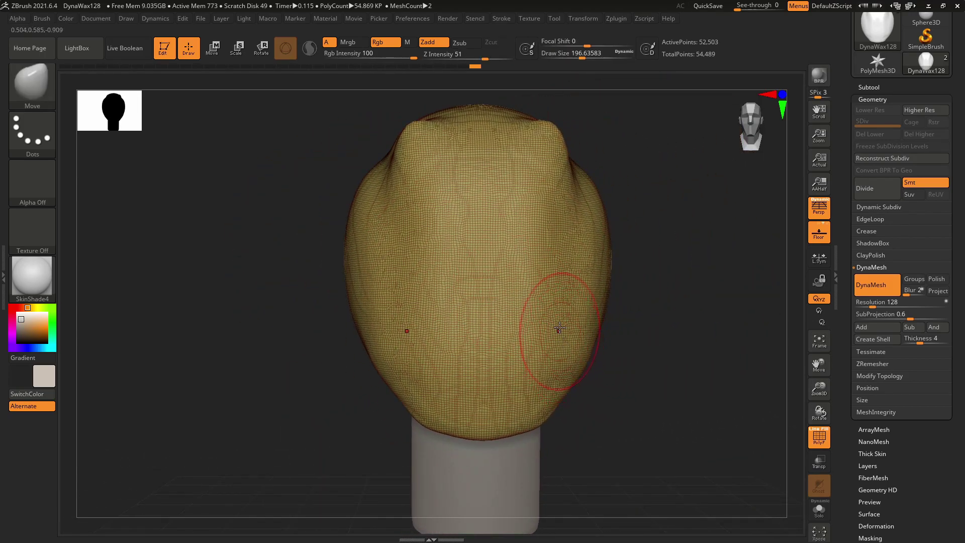
- Hide the polyframe and build up thick mirrored lumps on the middle of the face with the ClayBuildup brush at a draw size of about 128
{"action": "key", "text": "b"}
{"action": "key", "text": "Escape"}
{"action": "key", "text": "b"}
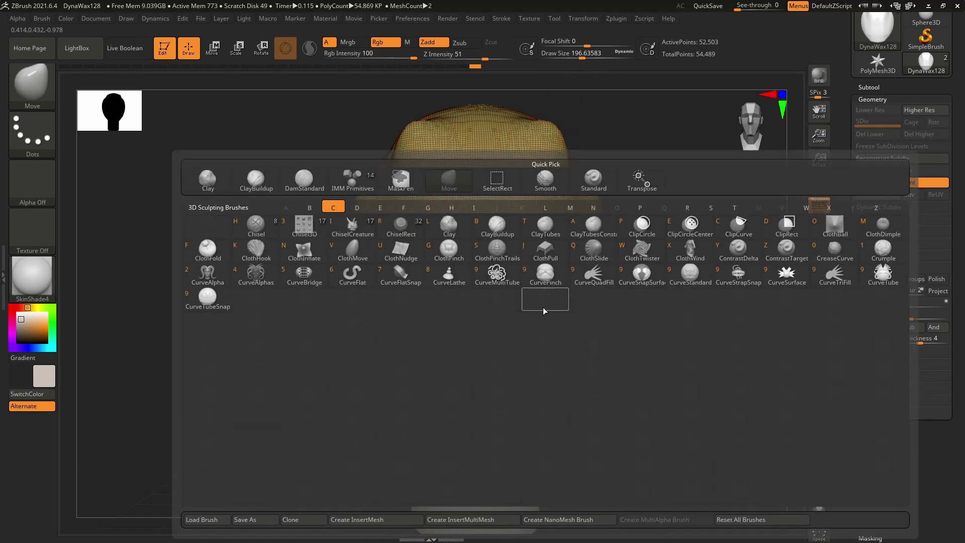
{"action": "key", "text": "c"}
{"action": "key", "text": "b"}
{"action": "key", "text": "s"}
{"action": "mouse_move", "coordinate": [517, 283]}
{"action": "left_mouse_down"}
{"action": "mouse_move", "coordinate": [508, 284]}
{"action": "mouse_move", "coordinate": [509, 322]}
{"action": "mouse_move", "coordinate": [522, 241]}
{"action": "mouse_move", "coordinate": [514, 330]}
{"action": "mouse_move", "coordinate": [513, 302]}
{"action": "left_mouse_up"}
{"action": "key", "text": "shift+f"}
{"action": "left_click_drag", "start_coordinate": [653, 281], "coordinate": [537, 250]}
{"action": "left_click_drag", "start_coordinate": [482, 348], "coordinate": [562, 356]}
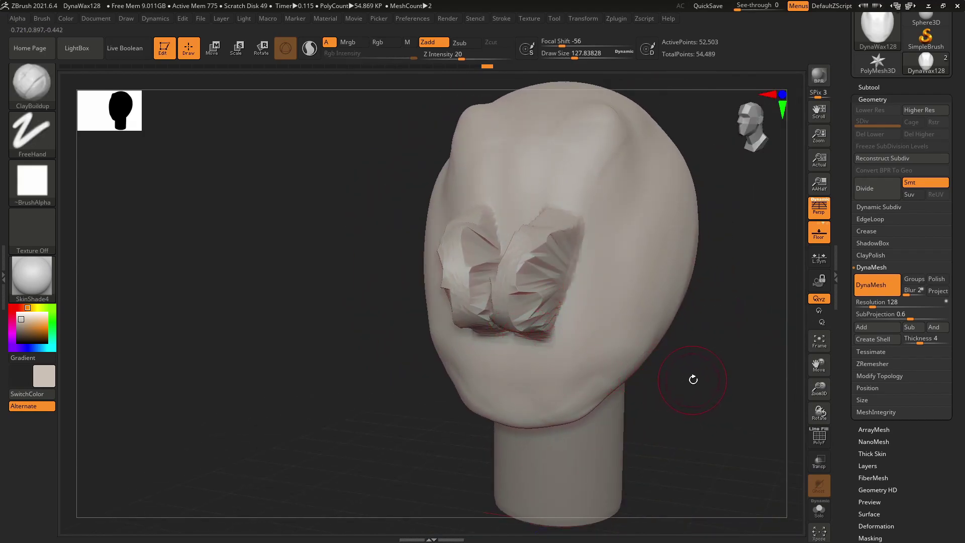
- Remesh the stretched head with DynaMesh at resolution 128 and smooth the built-up face lumps at a draw size of about 197
{"action": "key", "text": "ctrl"}
{"action": "left_click_drag", "start_coordinate": [692, 388], "coordinate": [734, 345], "text": "ctrl"}
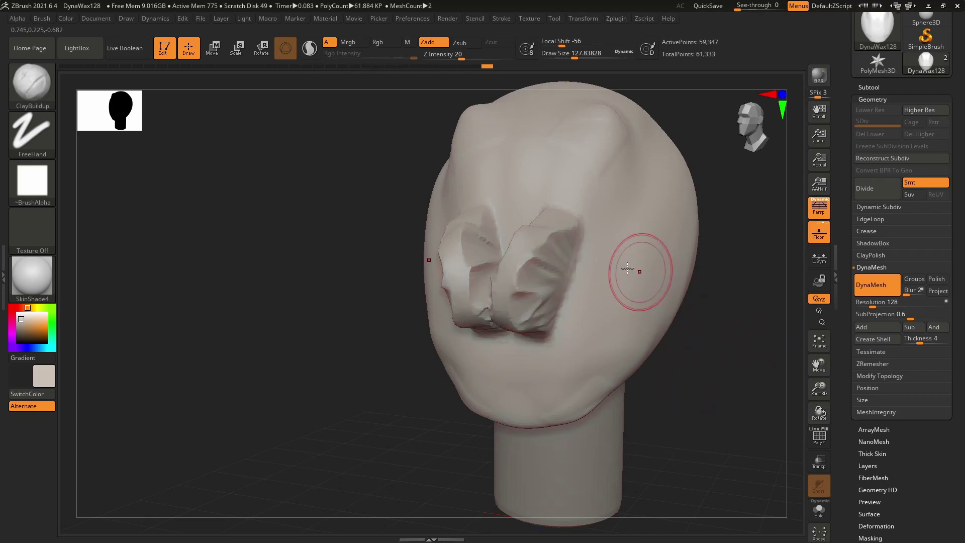
{"action": "right_click_drag", "start_coordinate": [609, 285], "coordinate": [594, 305], "text": "shift"}
{"action": "key", "text": "s"}
{"action": "left_click_drag", "start_coordinate": [563, 298], "coordinate": [571, 298]}
{"action": "right_click_drag", "start_coordinate": [578, 300], "coordinate": [572, 280]}
{"action": "mouse_move", "coordinate": [573, 280]}
{"action": "left_mouse_down", "text": "shift"}
{"action": "mouse_move", "coordinate": [537, 229]}
{"action": "mouse_move", "coordinate": [565, 256]}
{"action": "left_mouse_up", "text": "shift"}
{"action": "mouse_move", "coordinate": [542, 286]}
{"action": "right_mouse_down"}
{"action": "mouse_move", "coordinate": [571, 344]}
{"action": "mouse_move", "coordinate": [623, 346]}
{"action": "mouse_move", "coordinate": [631, 291]}
{"action": "mouse_move", "coordinate": [655, 287]}
{"action": "mouse_move", "coordinate": [607, 332]}
{"action": "right_mouse_up"}
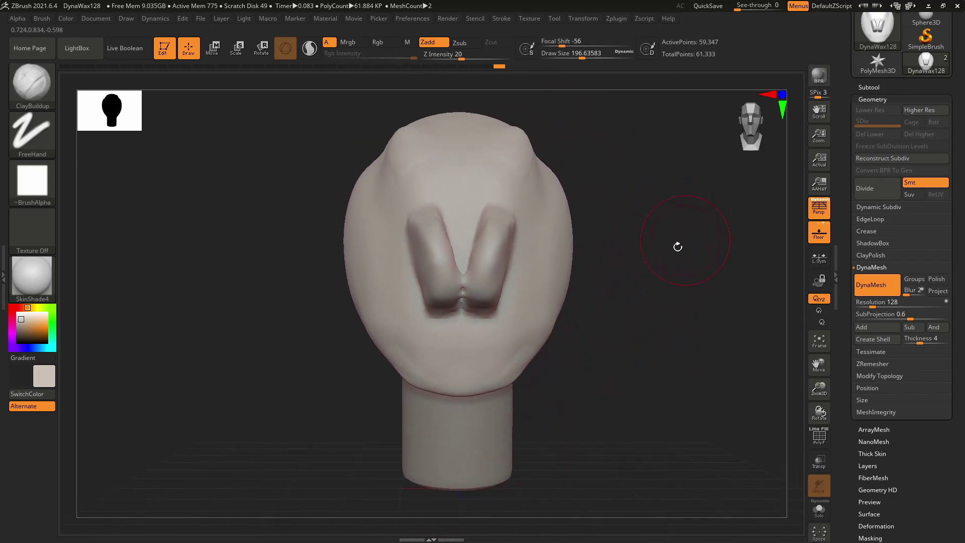
- Mask both sides of the head with a rectangular mask from the front and examine the masked area in side view
{"action": "key", "text": "ctrl"}
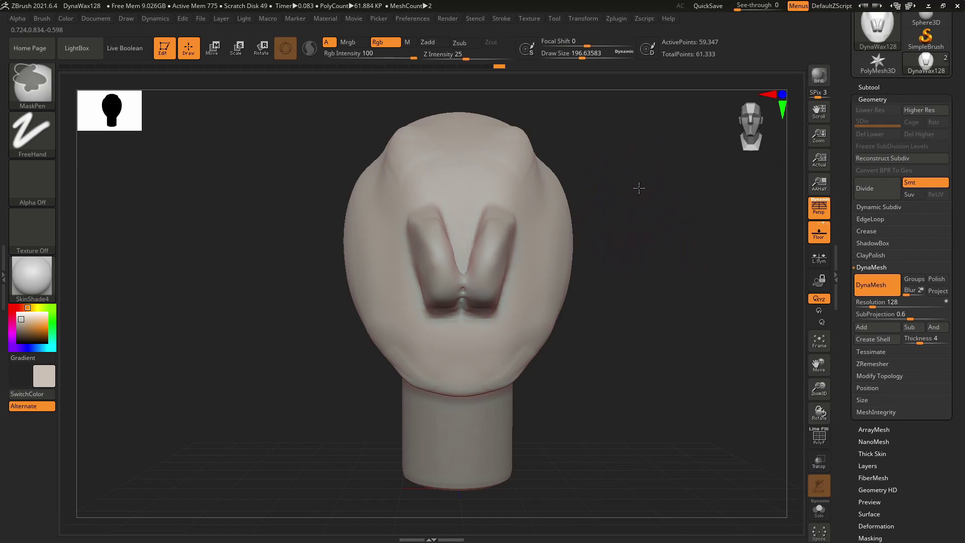
{"action": "left_click_drag", "start_coordinate": [635, 189], "coordinate": [541, 338], "text": "ctrl"}
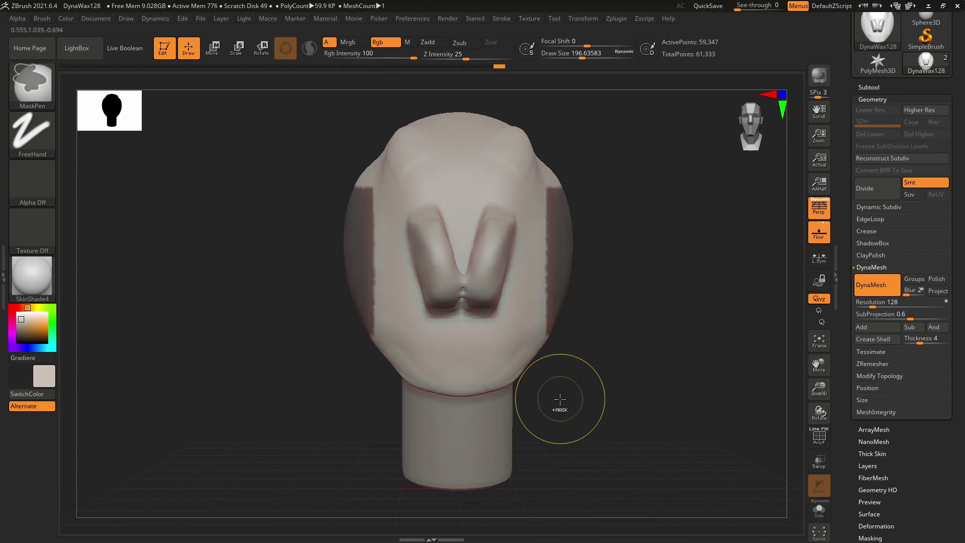
{"action": "right_click_drag", "start_coordinate": [543, 253], "coordinate": [538, 269]}
{"action": "right_click_drag", "start_coordinate": [570, 182], "coordinate": [552, 323]}
{"action": "right_click_drag", "start_coordinate": [558, 355], "coordinate": [545, 390]}
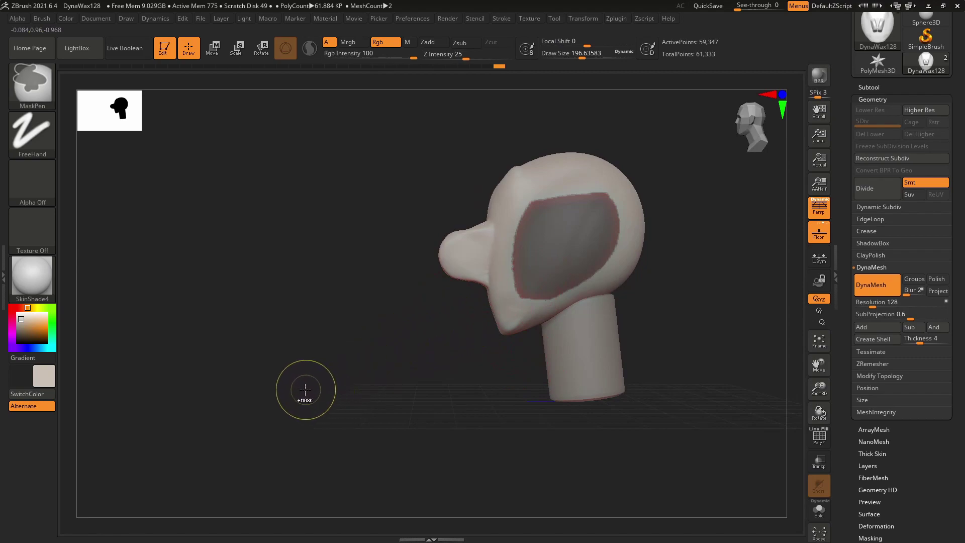
- Clear the mask from the head repeatedly, undoing each clearing to restore the mask
{"action": "left_click_drag", "start_coordinate": [306, 387], "coordinate": [354, 332], "text": "ctrl"}
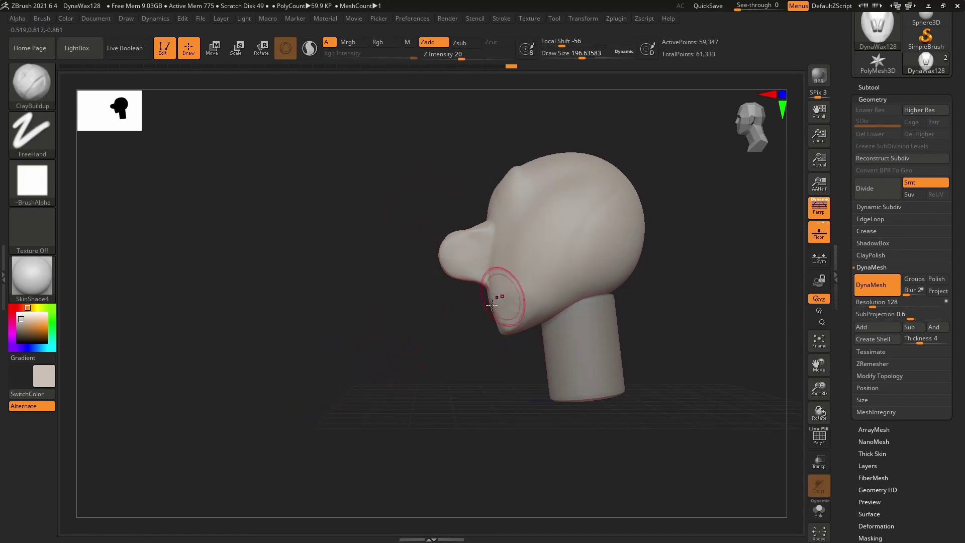
{"action": "key", "text": "ctrl+z"}
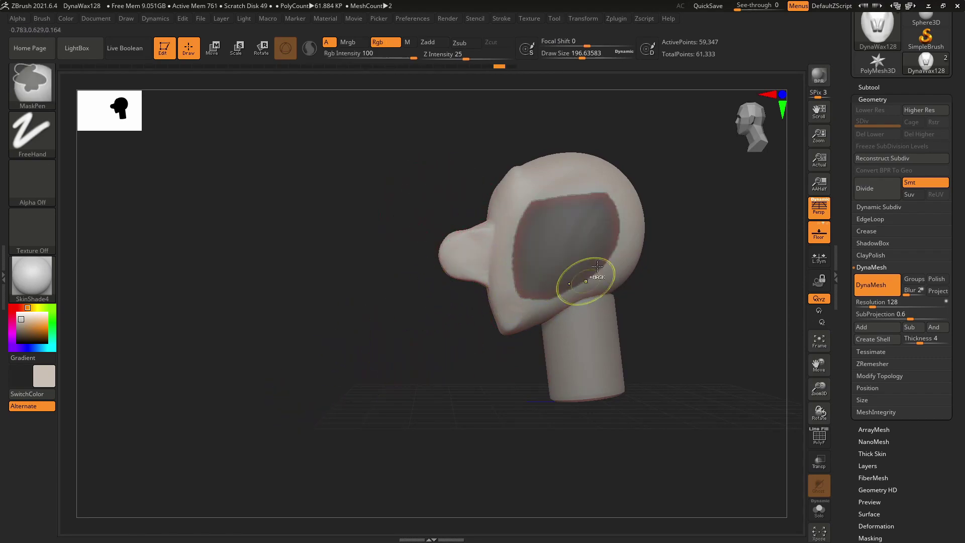
{"action": "left_click_drag", "start_coordinate": [373, 338], "coordinate": [278, 452], "text": "ctrl"}
{"action": "key", "text": "ctrl+z"}
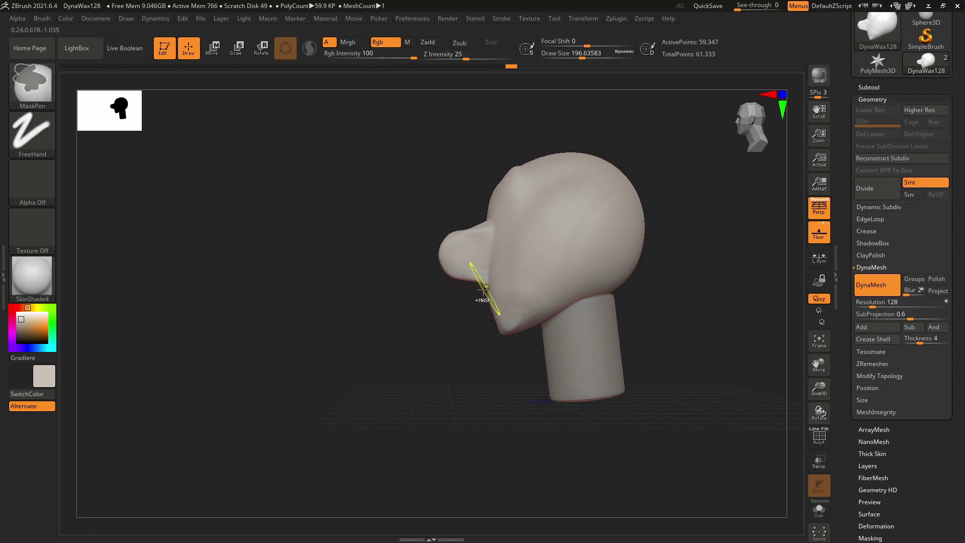
{"action": "key", "text": "ctrl+z"}
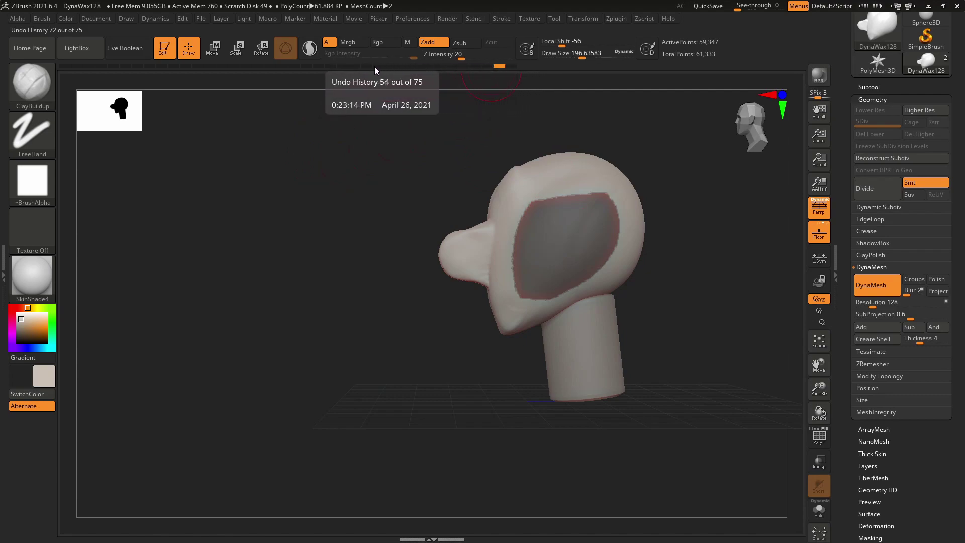
- Go back through the undo history to the early plain sphere, view it, and return to the latest history state
{"action": "left_click", "coordinate": [126, 67]}
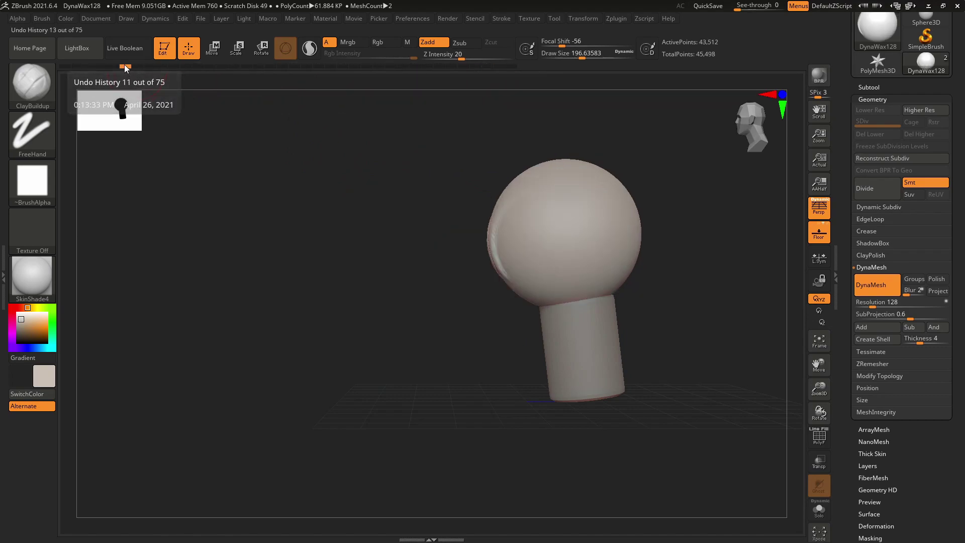
{"action": "left_click", "coordinate": [67, 66]}
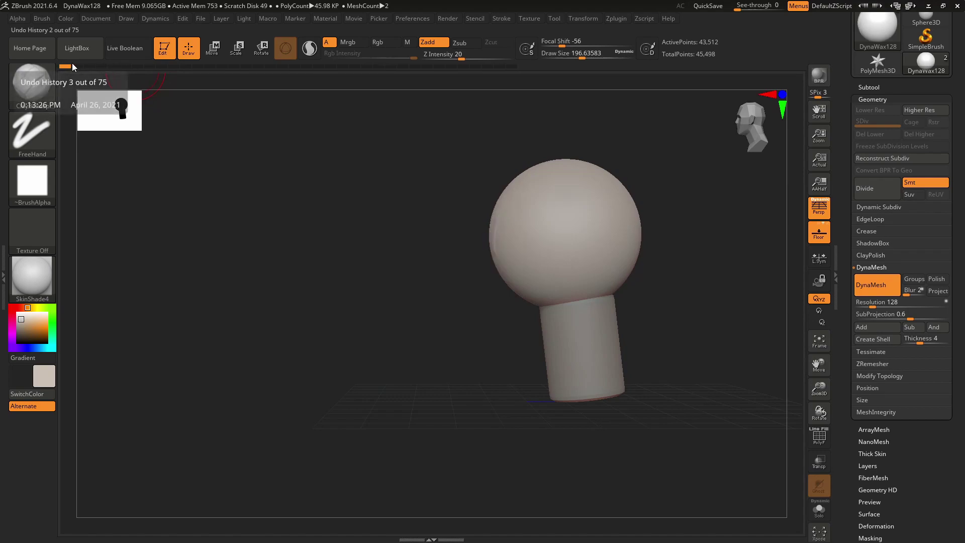
{"action": "mouse_move", "coordinate": [549, 251]}
{"action": "left_mouse_down", "text": "shift"}
{"action": "mouse_move", "coordinate": [528, 207]}
{"action": "mouse_move", "coordinate": [502, 209]}
{"action": "mouse_move", "coordinate": [571, 204]}
{"action": "mouse_move", "coordinate": [553, 196]}
{"action": "left_mouse_up", "text": "shift"}
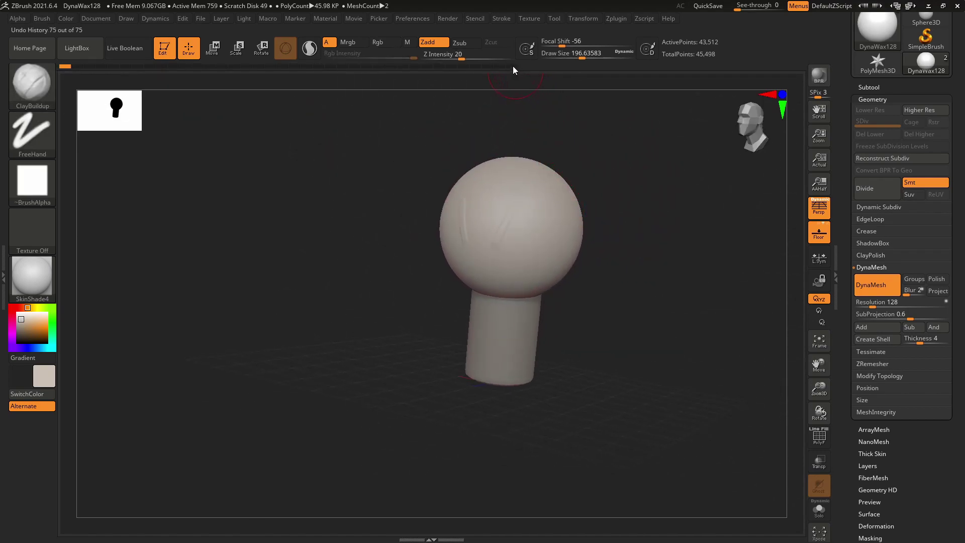
{"action": "left_click", "coordinate": [513, 66]}
{"action": "left_click_drag", "start_coordinate": [517, 104], "coordinate": [454, 283]}
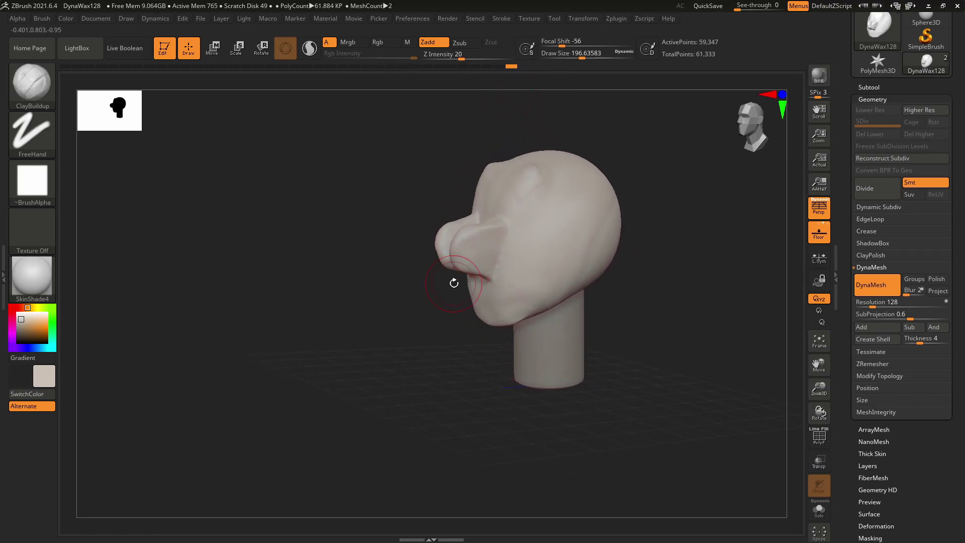
{"action": "mouse_move", "coordinate": [508, 255]}
{"action": "left_mouse_down", "text": "shift"}
{"action": "mouse_move", "coordinate": [502, 302]}
{"action": "mouse_move", "coordinate": [508, 254]}
{"action": "left_mouse_up", "text": "shift"}
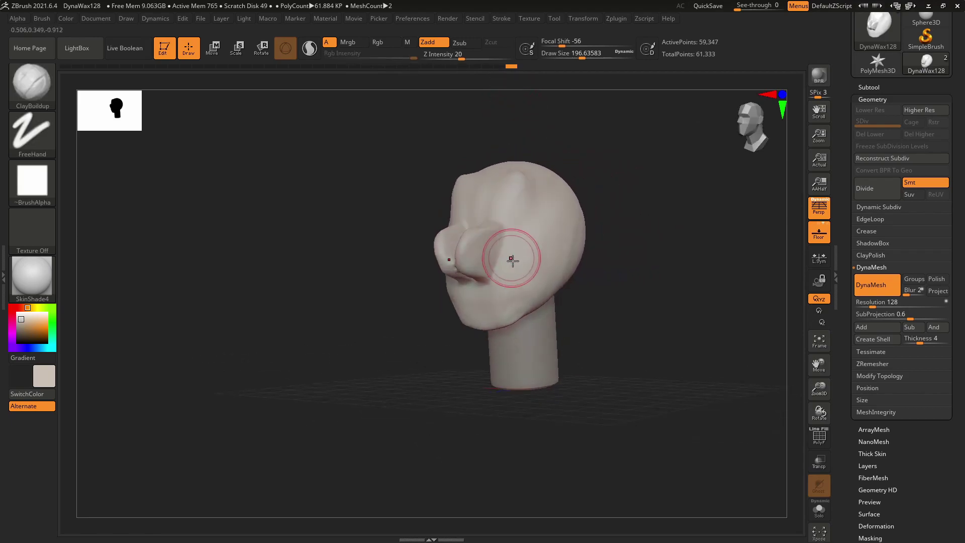
{"action": "right_click_drag", "start_coordinate": [502, 285], "coordinate": [485, 292]}
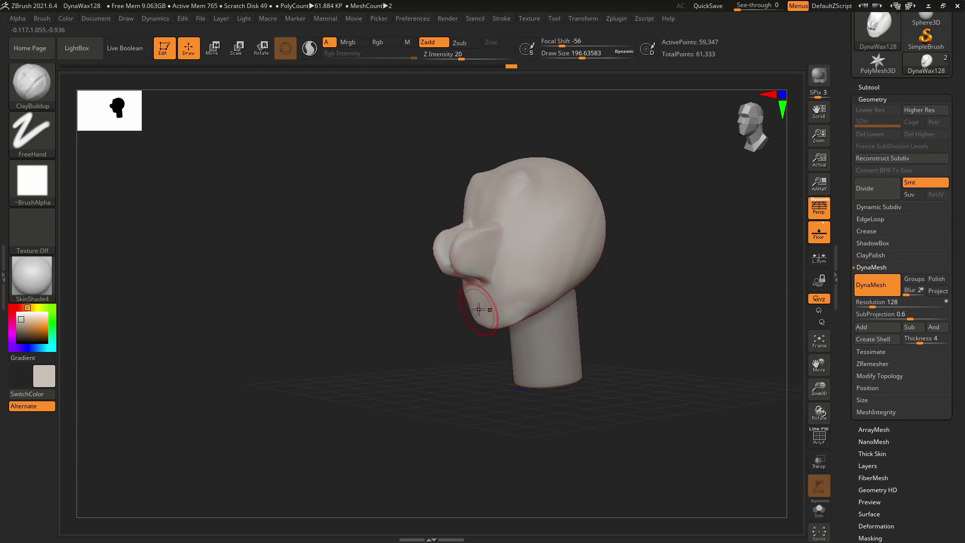
{"action": "mouse_move", "coordinate": [442, 365]}
{"action": "left_mouse_down", "text": "shift"}
{"action": "mouse_move", "coordinate": [409, 357]}
{"action": "mouse_move", "coordinate": [444, 239]}
{"action": "mouse_move", "coordinate": [483, 287]}
{"action": "left_mouse_up", "text": "shift"}
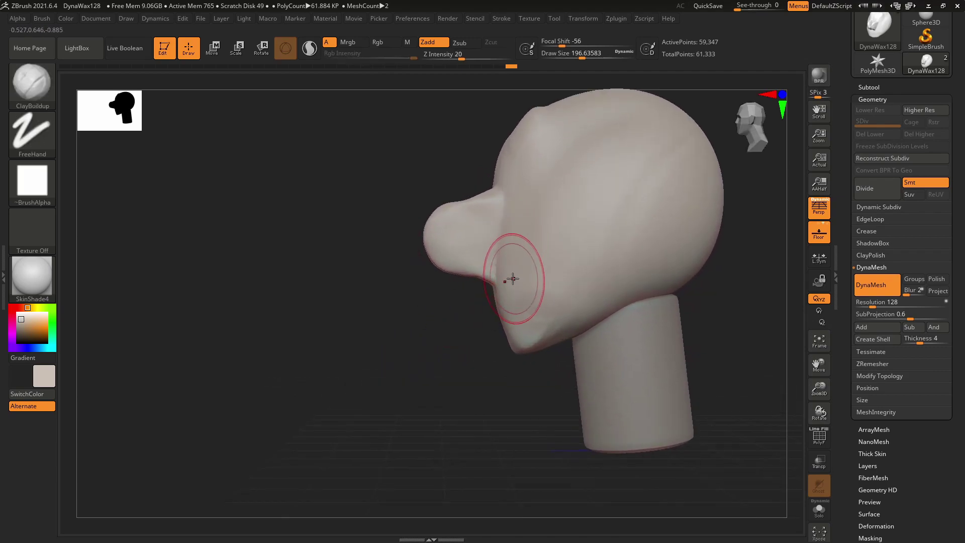
{"action": "right_click_drag", "start_coordinate": [513, 279], "coordinate": [489, 332]}
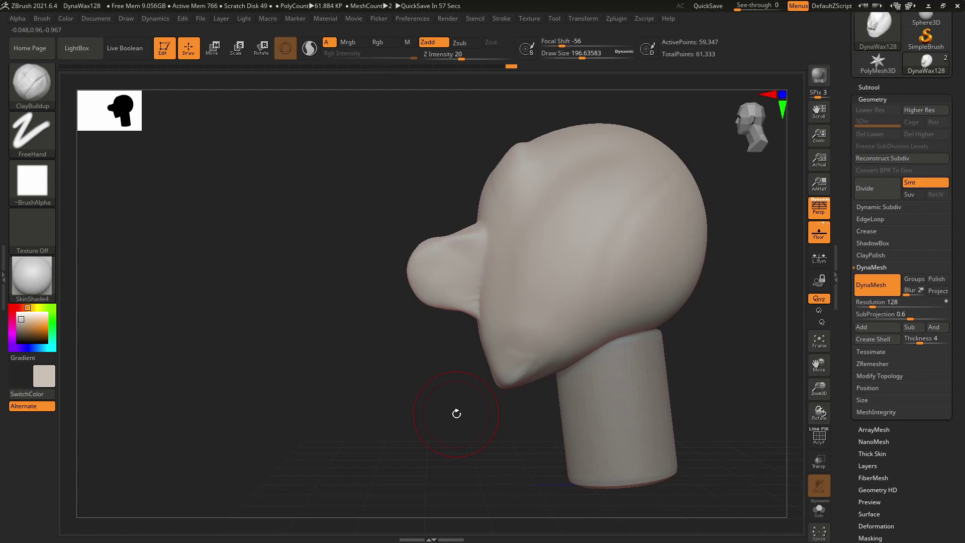
{"action": "right_click_drag", "start_coordinate": [473, 301], "coordinate": [517, 327]}
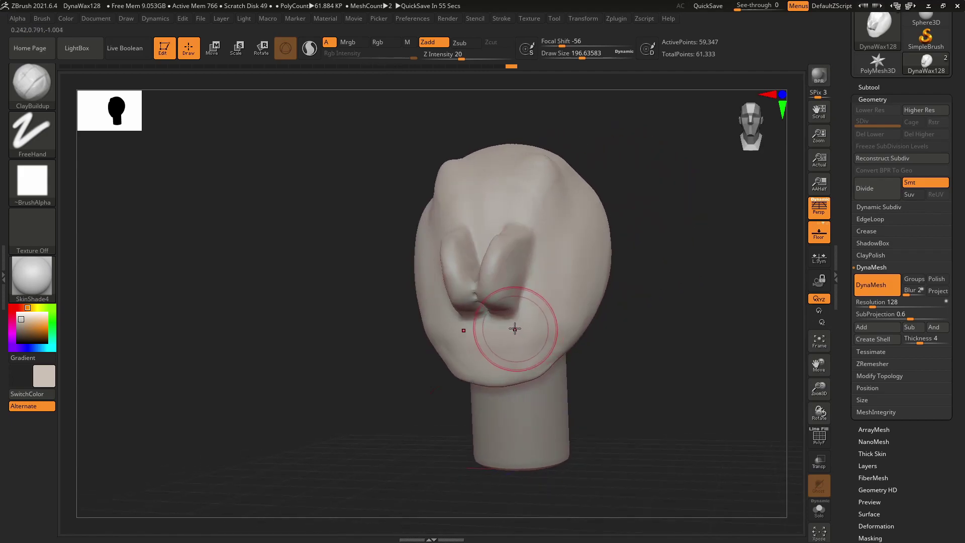
- Try masking the face with a freehand stroke and with a rectangular band from the brow to the chin, removing each mask
{"action": "key", "text": "ctrl"}
{"action": "mouse_move", "coordinate": [526, 274]}
{"action": "left_mouse_down", "text": "ctrl"}
{"action": "mouse_move", "coordinate": [558, 216]}
{"action": "mouse_move", "coordinate": [517, 236]}
{"action": "mouse_move", "coordinate": [547, 321]}
{"action": "mouse_move", "coordinate": [574, 289]}
{"action": "mouse_move", "coordinate": [566, 230]}
{"action": "mouse_move", "coordinate": [534, 214]}
{"action": "mouse_move", "coordinate": [529, 234]}
{"action": "left_mouse_up", "text": "ctrl"}
{"action": "key", "text": "ctrl+z"}
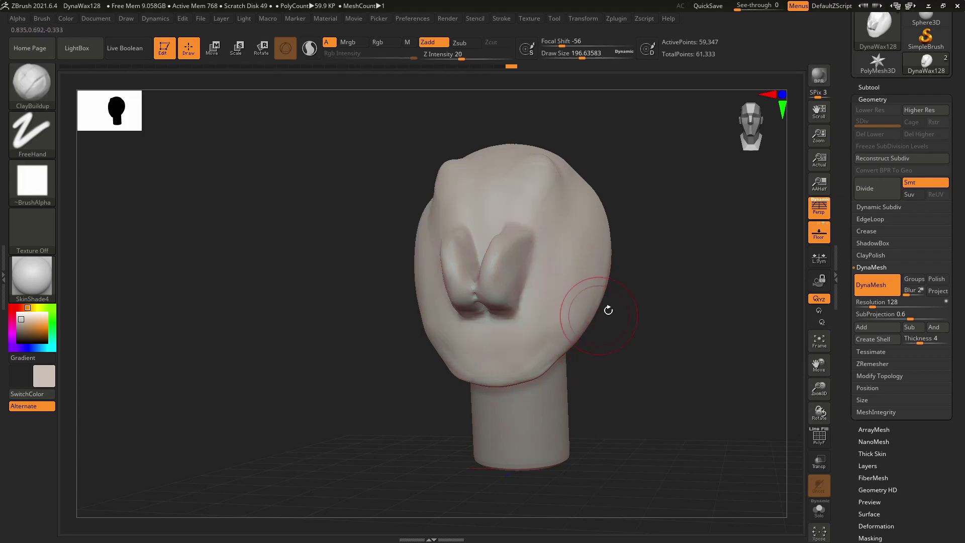
{"action": "key", "text": "ctrl"}
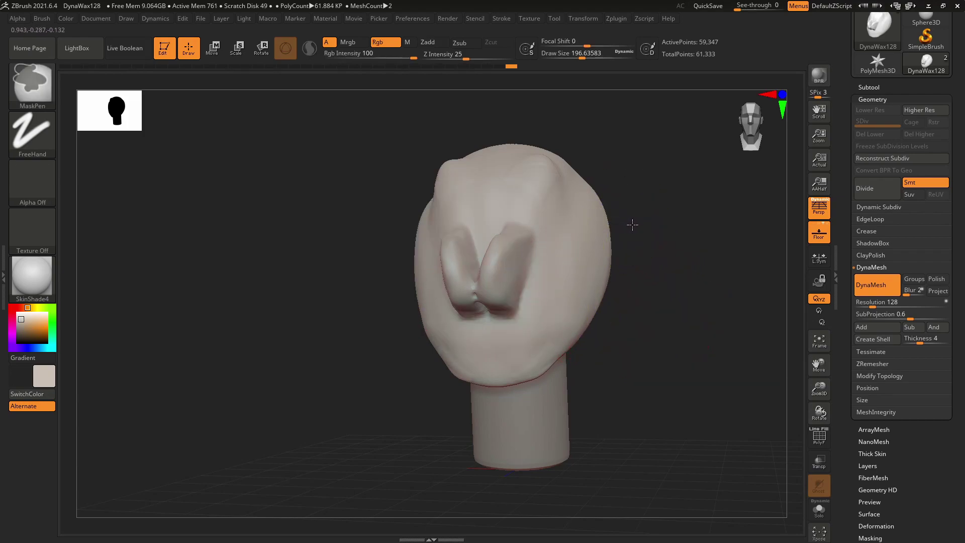
{"action": "left_click_drag", "start_coordinate": [608, 255], "coordinate": [482, 370], "text": "ctrl"}
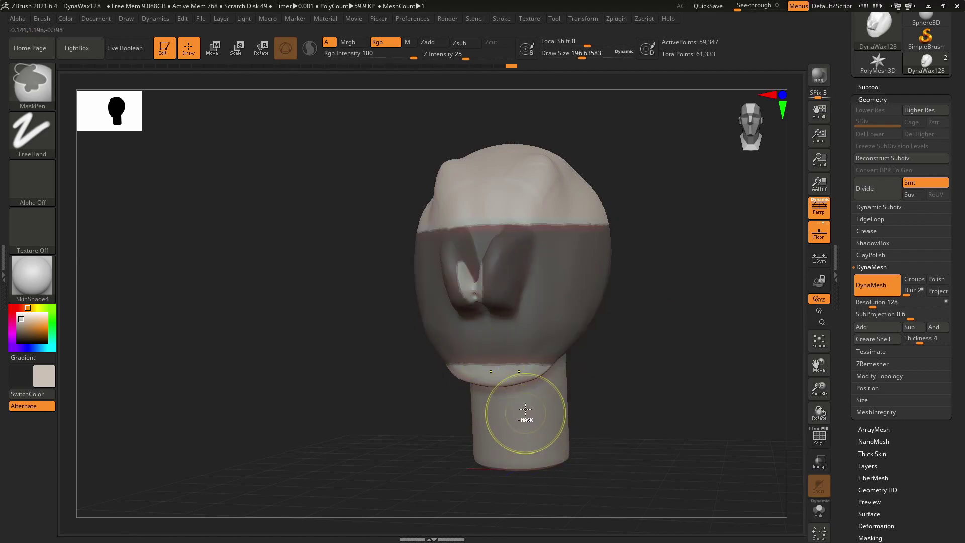
{"action": "key", "text": "ctrl+shift+a"}
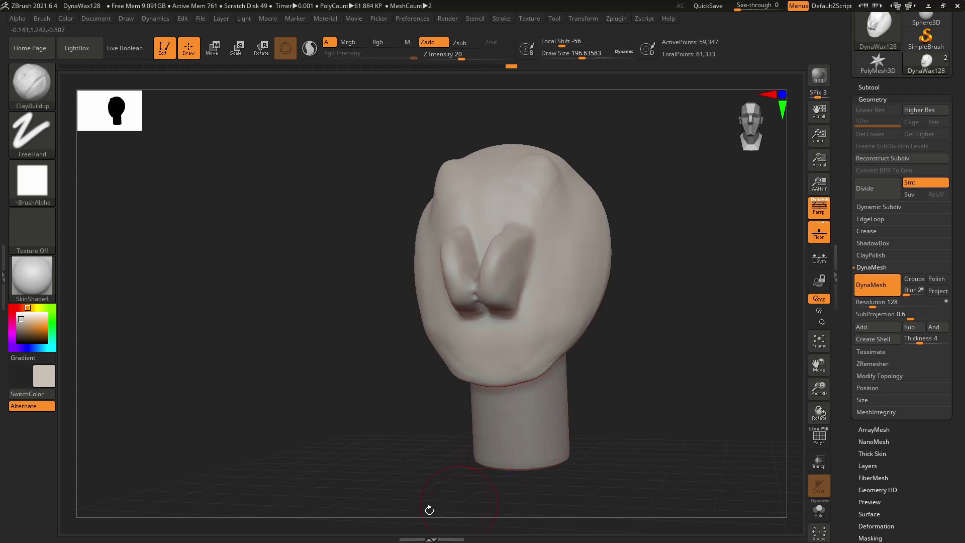
- Set the stroke type of the MaskPen brush to Lasso
{"action": "key", "text": "ctrl"}
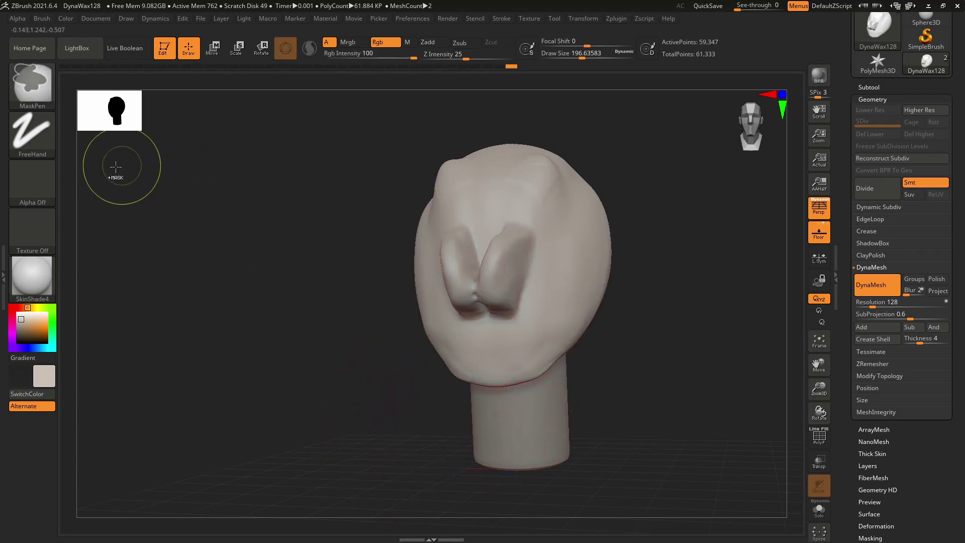
{"action": "left_click", "coordinate": [37, 131]}
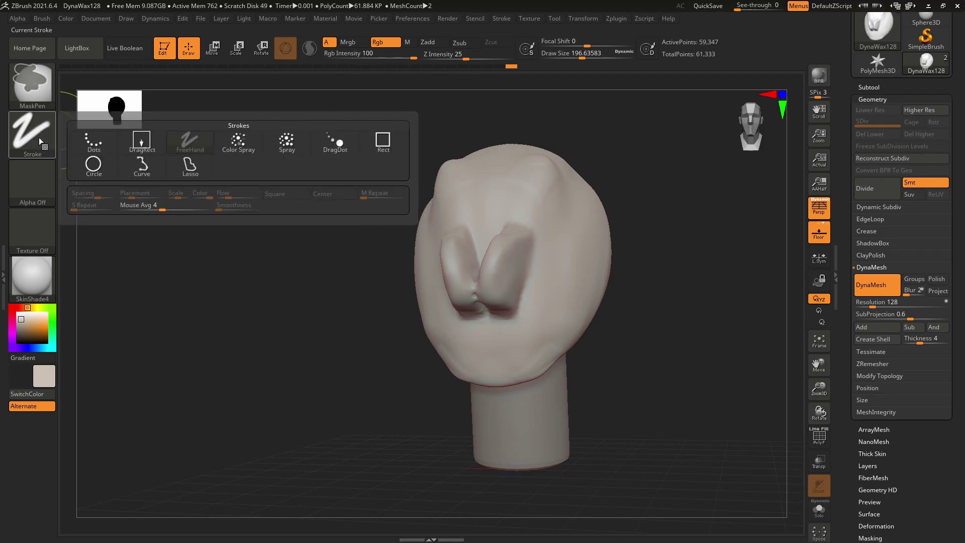
{"action": "left_click", "coordinate": [194, 172]}
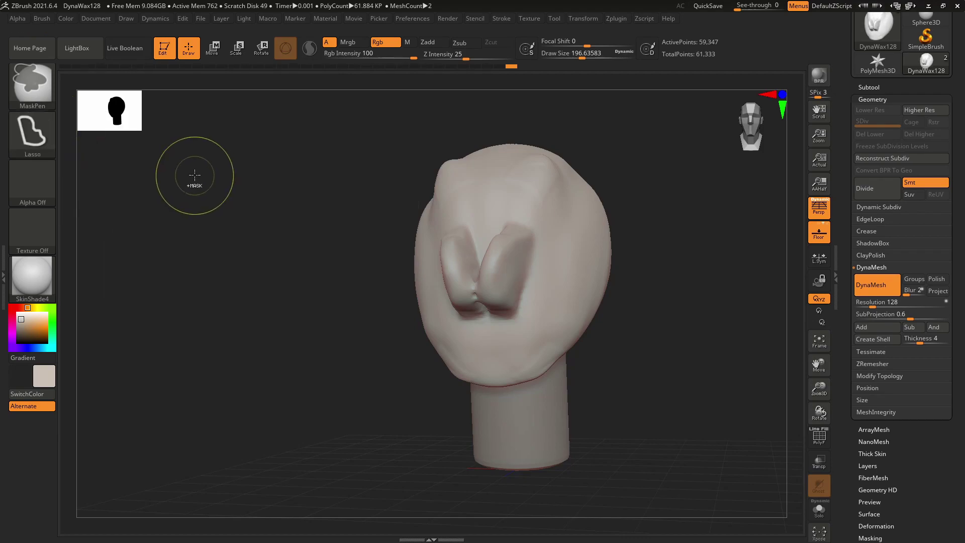
- Mask the protruding V-shaped form on the face with a lasso selection drawn from the side view
{"action": "left_click_drag", "start_coordinate": [499, 280], "coordinate": [408, 288]}
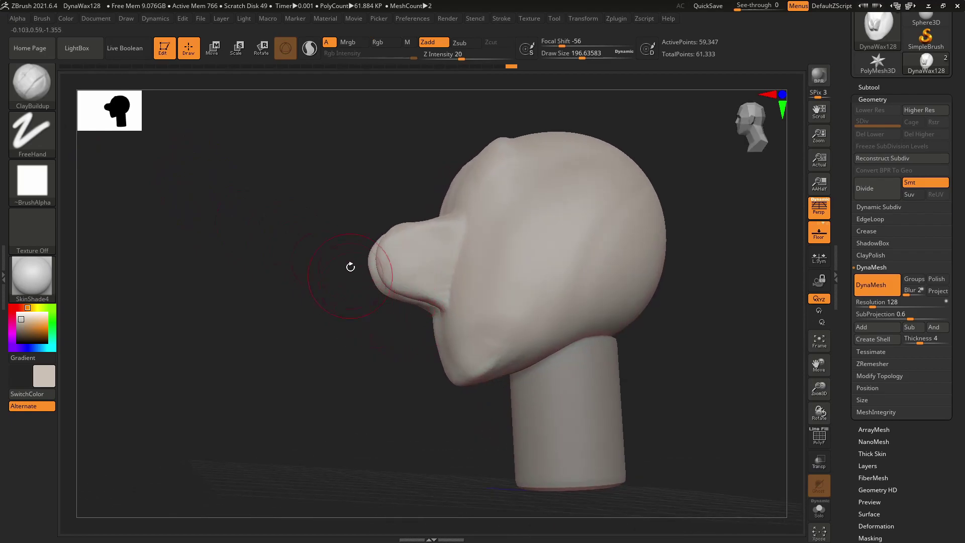
{"action": "left_click_drag", "start_coordinate": [349, 274], "coordinate": [402, 357], "text": "shift"}
{"action": "left_click_drag", "start_coordinate": [361, 327], "coordinate": [402, 311], "text": "alt"}
{"action": "key", "text": "ctrl"}
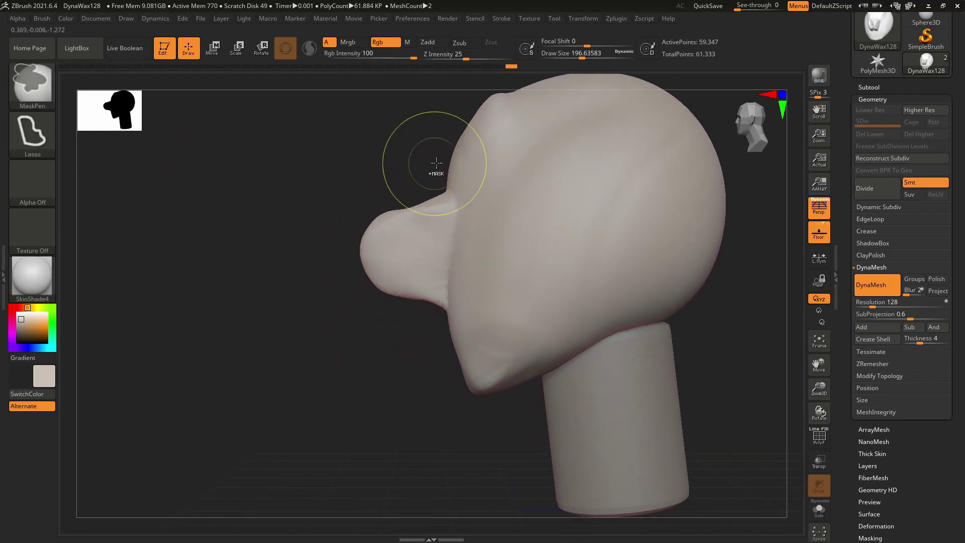
{"action": "mouse_move", "coordinate": [383, 165]}
{"action": "left_mouse_down", "text": "ctrl"}
{"action": "mouse_move", "coordinate": [345, 350]}
{"action": "mouse_move", "coordinate": [445, 414]}
{"action": "left_mouse_up", "text": "ctrl"}
{"action": "mouse_move", "coordinate": [431, 261]}
{"action": "right_mouse_down"}
{"action": "mouse_move", "coordinate": [474, 286]}
{"action": "mouse_move", "coordinate": [472, 377]}
{"action": "mouse_move", "coordinate": [465, 368]}
{"action": "right_mouse_up"}
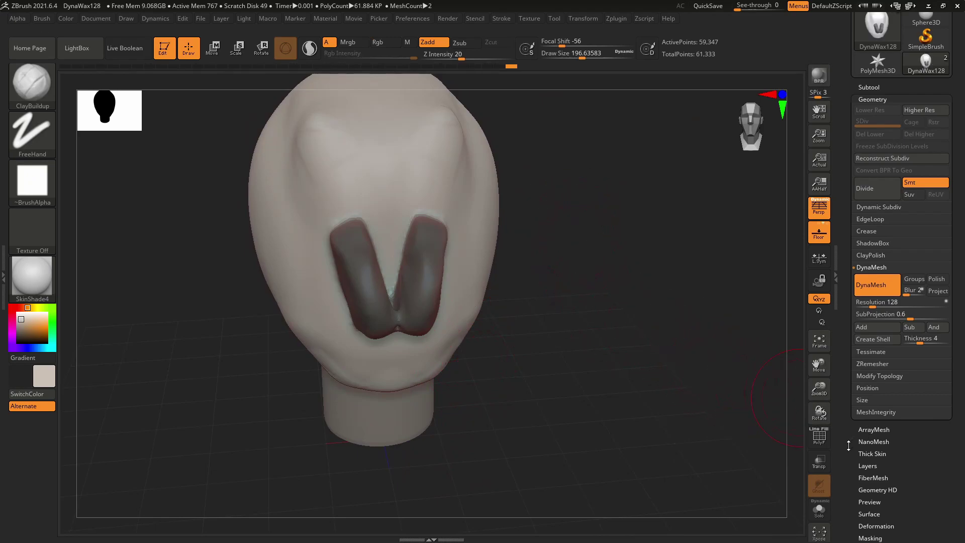
- Open the Polygroups settings and display the PolyFrame wireframe on the head
{"action": "scroll", "coordinate": [846, 448], "scroll_direction": "down", "scroll_amount": 5}
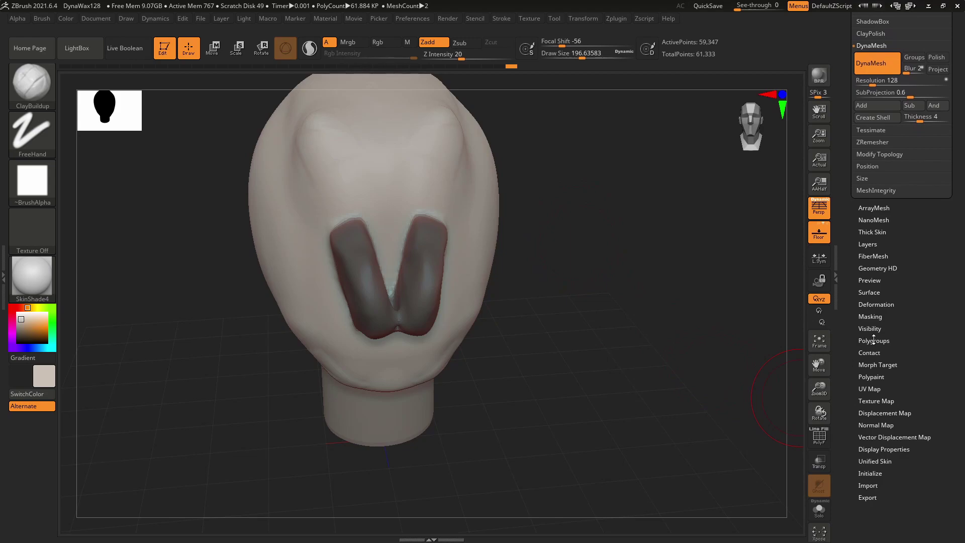
{"action": "left_click", "coordinate": [860, 340]}
{"action": "scroll", "coordinate": [842, 322], "scroll_direction": "up", "scroll_amount": 2}
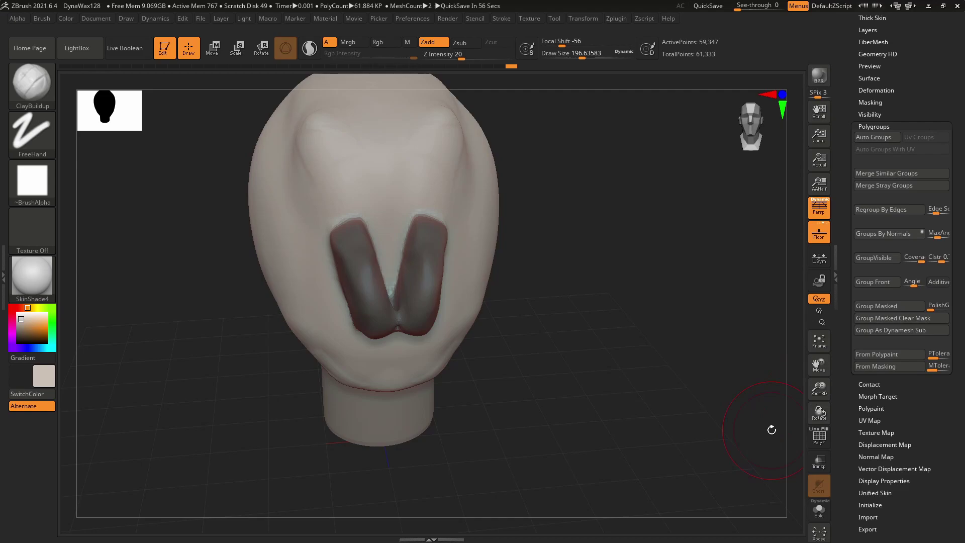
{"action": "key", "text": "ctrl"}
{"action": "left_click", "coordinate": [818, 437]}
{"action": "left_click_drag", "start_coordinate": [522, 285], "coordinate": [475, 272]}
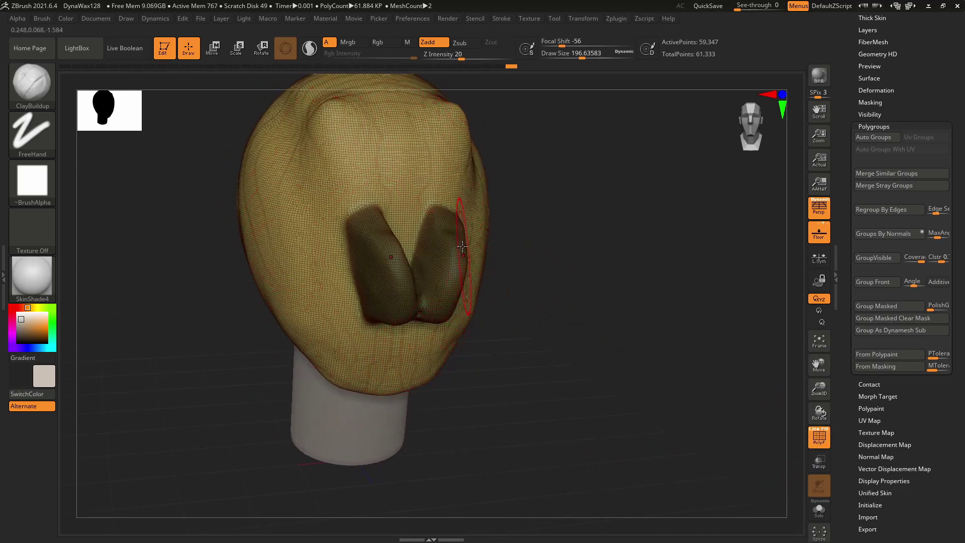
- Turn the masked V-shaped form into its own polygroup and toggle the PolyFrame display off and on again
{"action": "key", "text": "ctrl"}
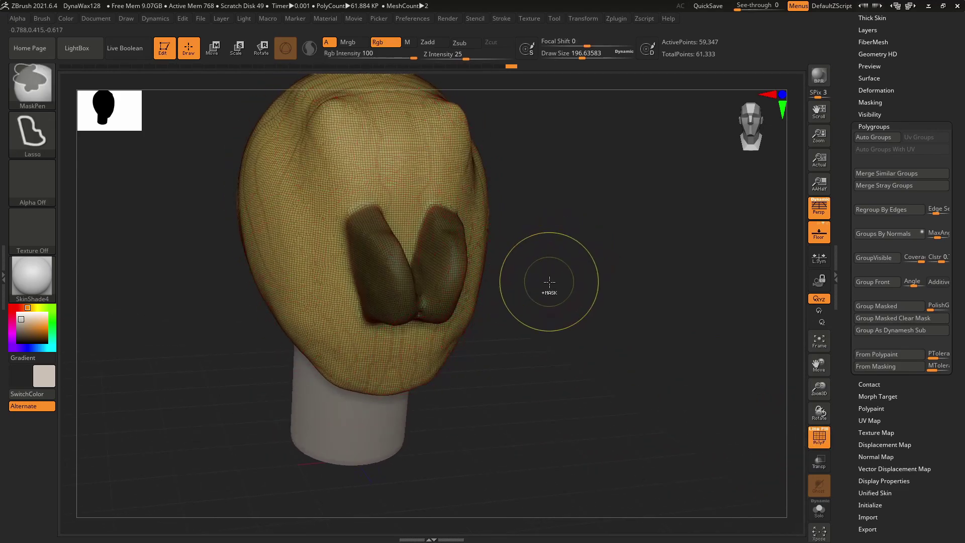
{"action": "key", "text": "ctrl+w"}
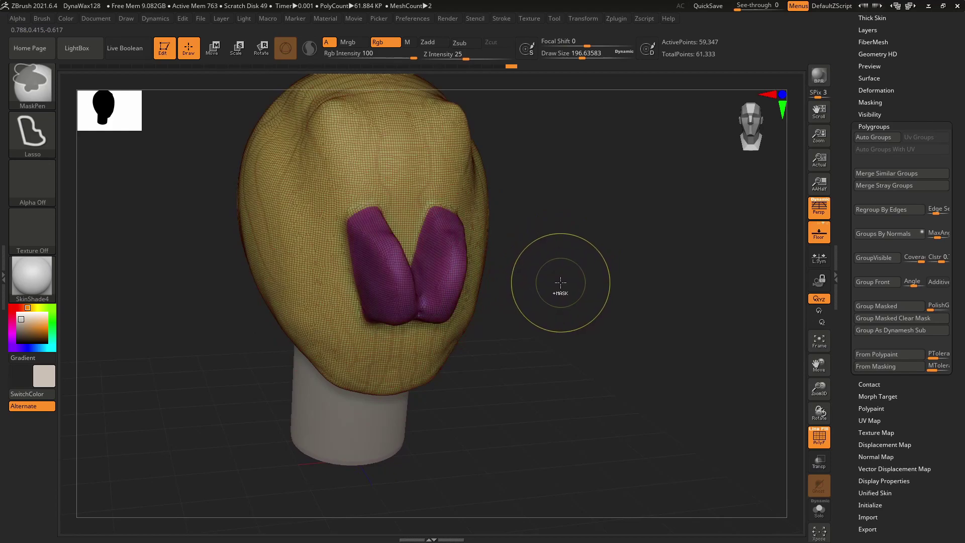
{"action": "left_click_drag", "start_coordinate": [486, 340], "coordinate": [502, 342]}
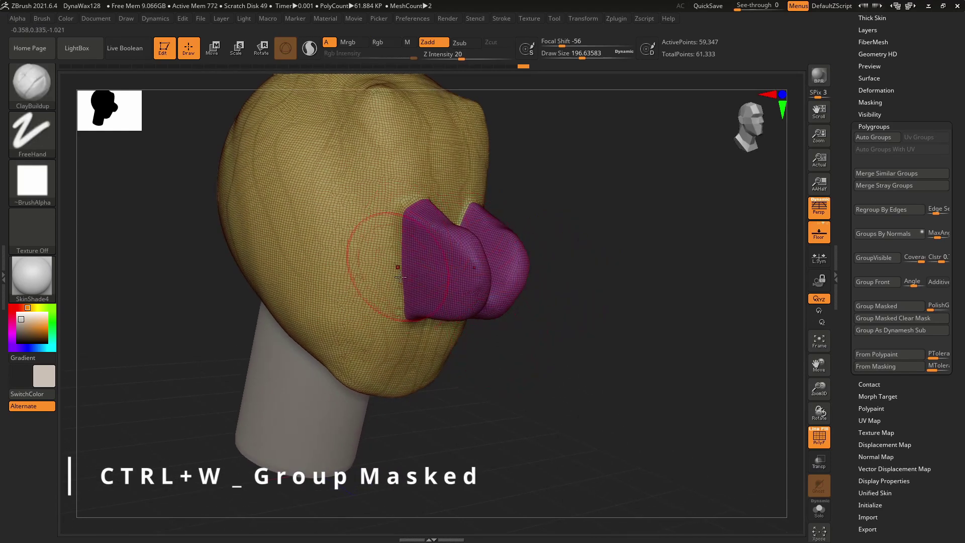
{"action": "key", "text": "shift+f"}
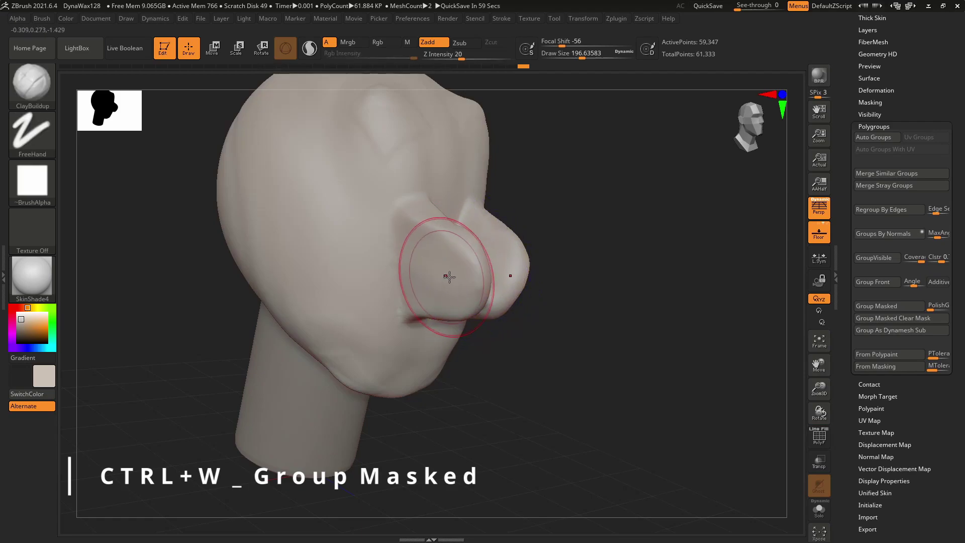
{"action": "key", "text": "shift"}
{"action": "key", "text": "shift+f"}
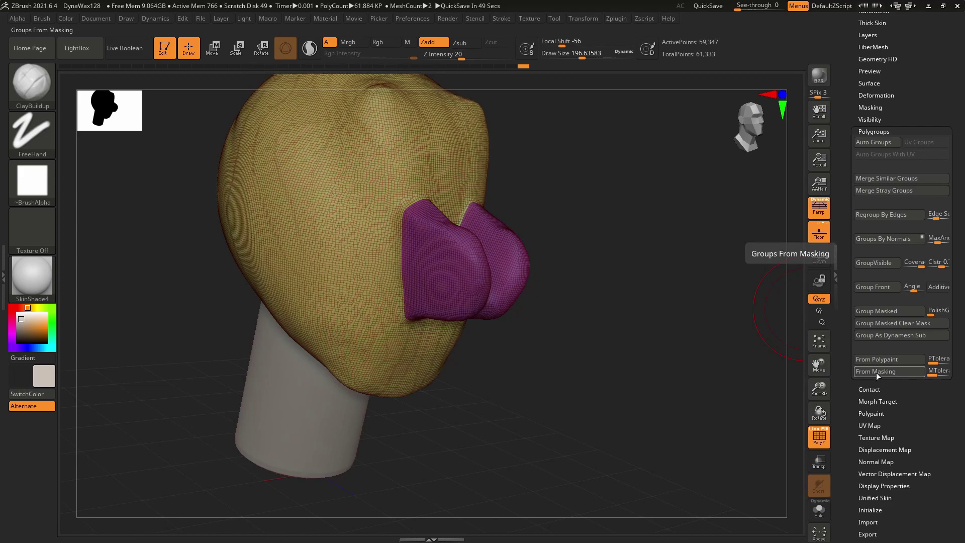
- Undo the masked grouping, try creating polygroups with From Masking instead, and undo that too
{"action": "key", "text": "ctrl+z"}
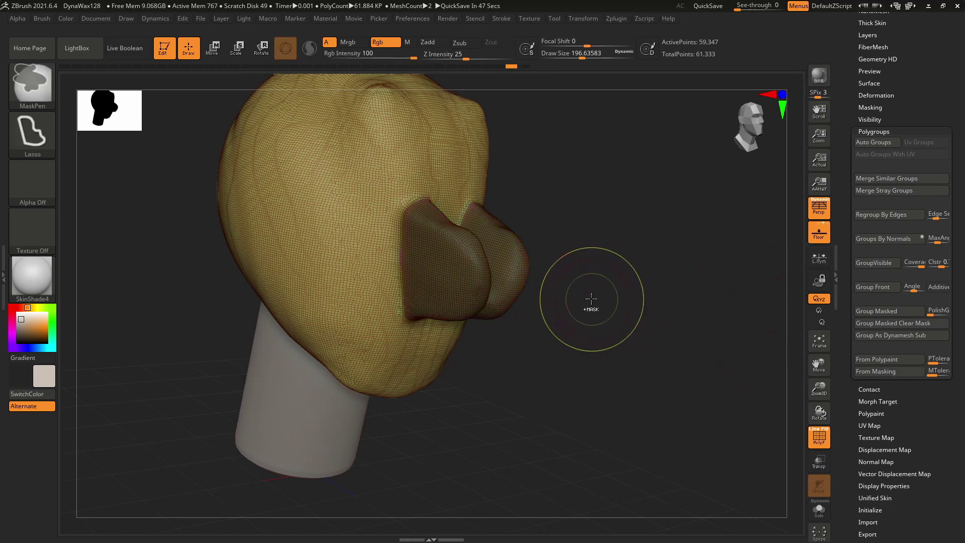
{"action": "left_click", "coordinate": [892, 374]}
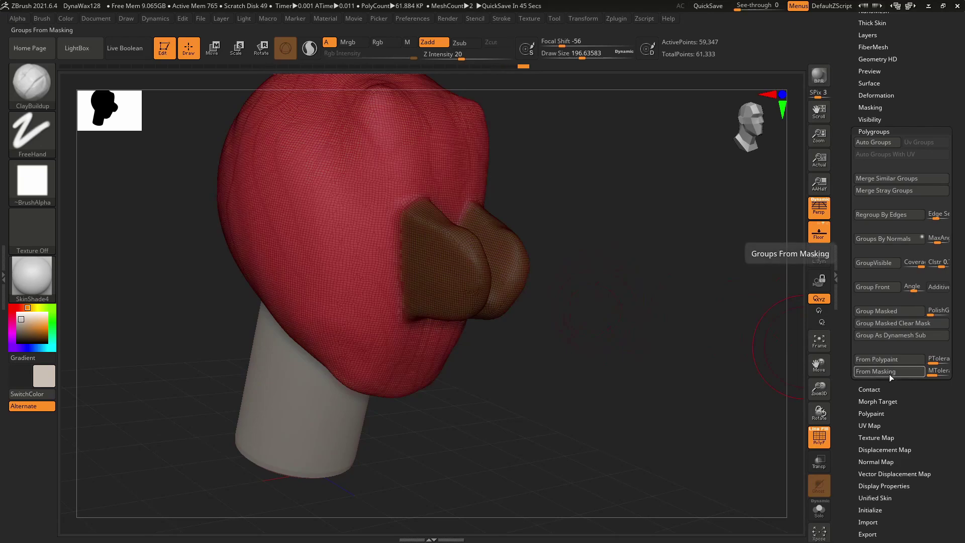
{"action": "key", "text": "ctrl+z"}
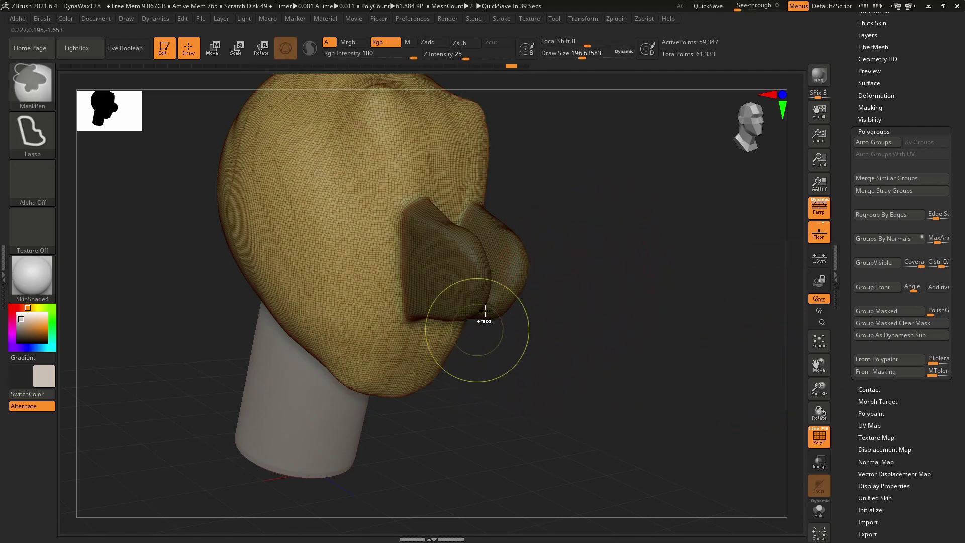
- Group the masked V-shaped form as a separate polygroup and expand the Subtool settings
{"action": "key", "text": "ctrl+w"}
{"action": "left_click_drag", "start_coordinate": [847, 144], "coordinate": [846, 240]}
{"action": "left_click", "coordinate": [870, 209]}
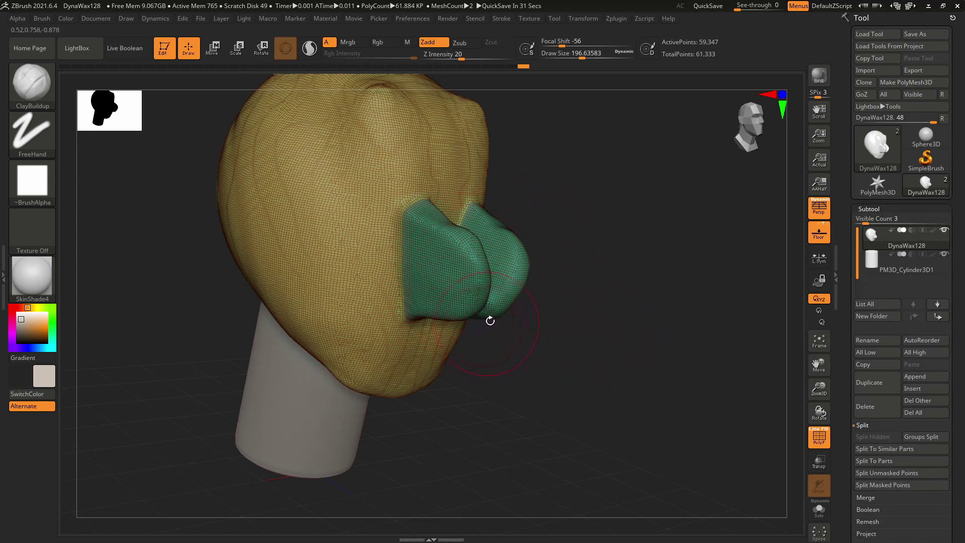
- Try isolating different rectangular regions of the head, undoing each attempt, and unhide the whole head after isolating its sides
{"action": "key", "text": "ctrl+shift"}
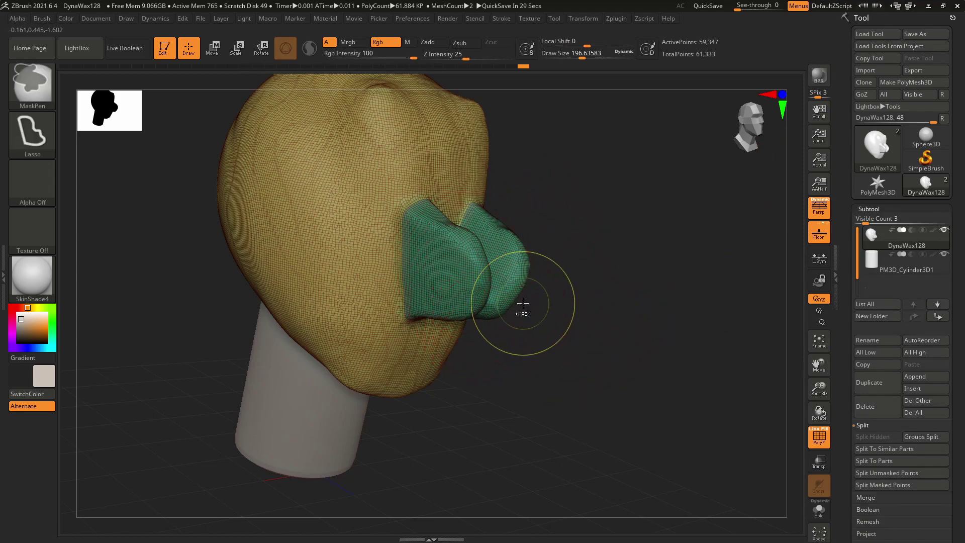
{"action": "left_click_drag", "start_coordinate": [647, 131], "coordinate": [345, 405], "text": "ctrl+shift"}
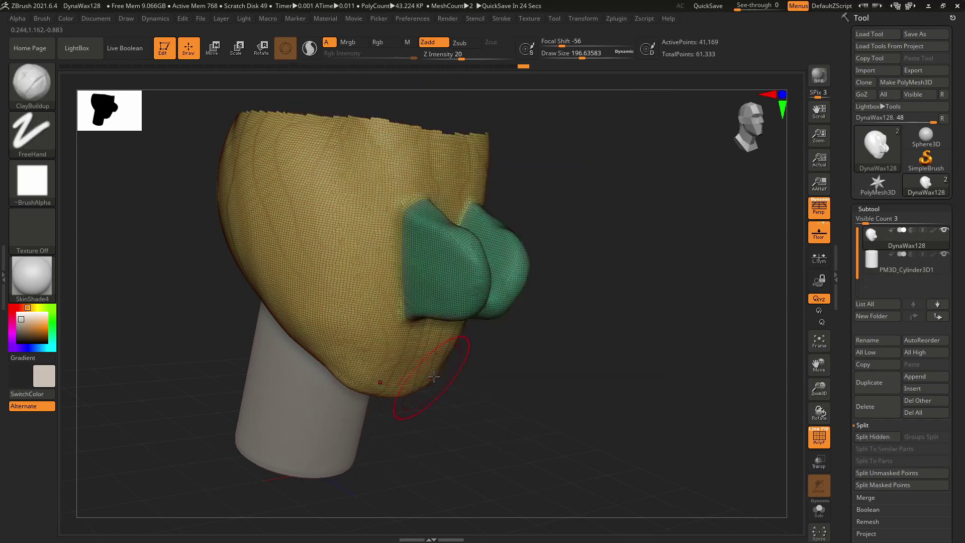
{"action": "key", "text": "ctrl+z"}
{"action": "left_click_drag", "start_coordinate": [579, 181], "coordinate": [470, 394], "text": "ctrl+shift"}
{"action": "key", "text": "ctrl+z"}
{"action": "left_click_drag", "start_coordinate": [556, 210], "coordinate": [494, 366], "text": "ctrl+shift"}
{"action": "key", "text": "ctrl+z"}
{"action": "left_click_drag", "start_coordinate": [543, 216], "coordinate": [461, 328], "text": "ctrl+shift"}
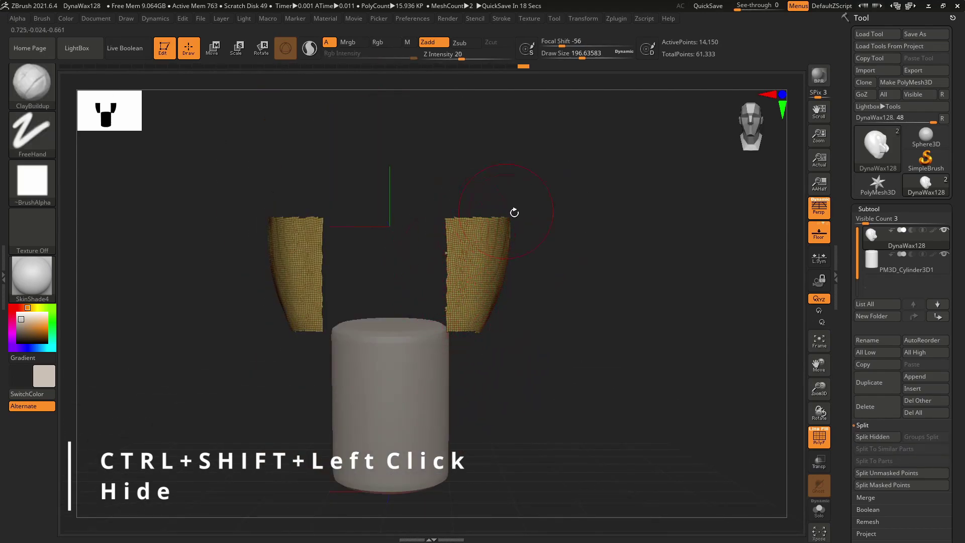
{"action": "left_click", "coordinate": [517, 306], "text": "ctrl+shift"}
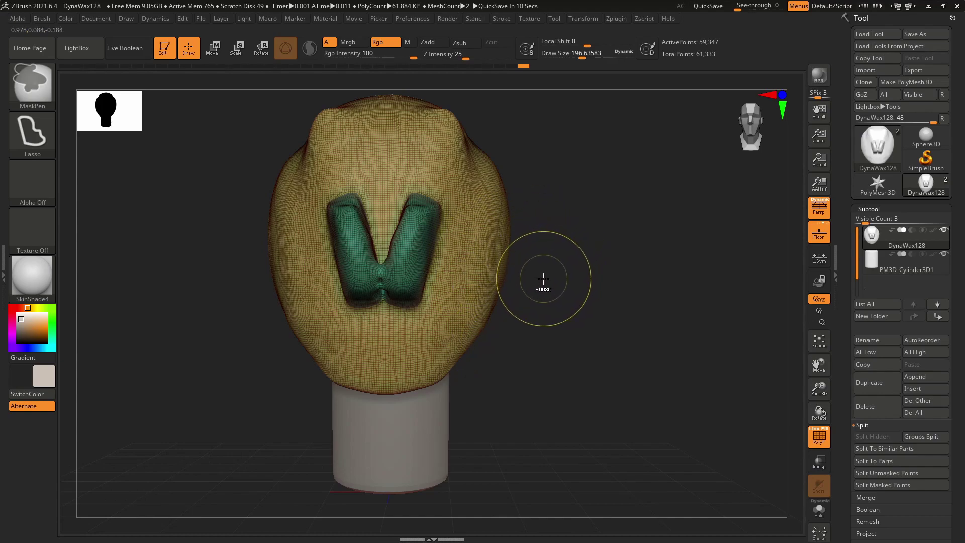
- Hide rectangular areas at the sides, chin and upper sides of the head, and unhide the whole mesh
{"action": "key", "text": "ctrl+shift"}
{"action": "left_click_drag", "start_coordinate": [576, 161], "coordinate": [450, 327], "text": "ctrl+alt+shift"}
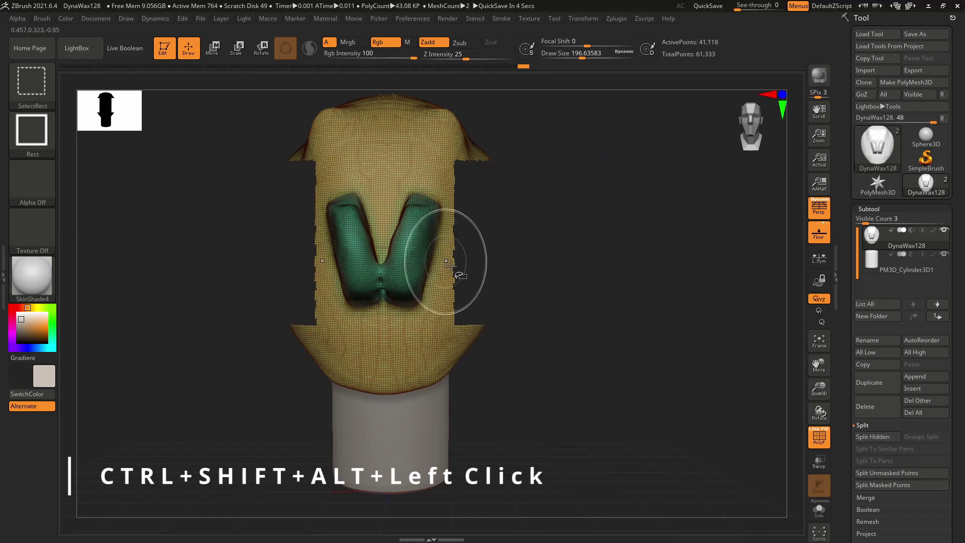
{"action": "left_click_drag", "start_coordinate": [511, 308], "coordinate": [431, 426], "text": "ctrl+alt+shift"}
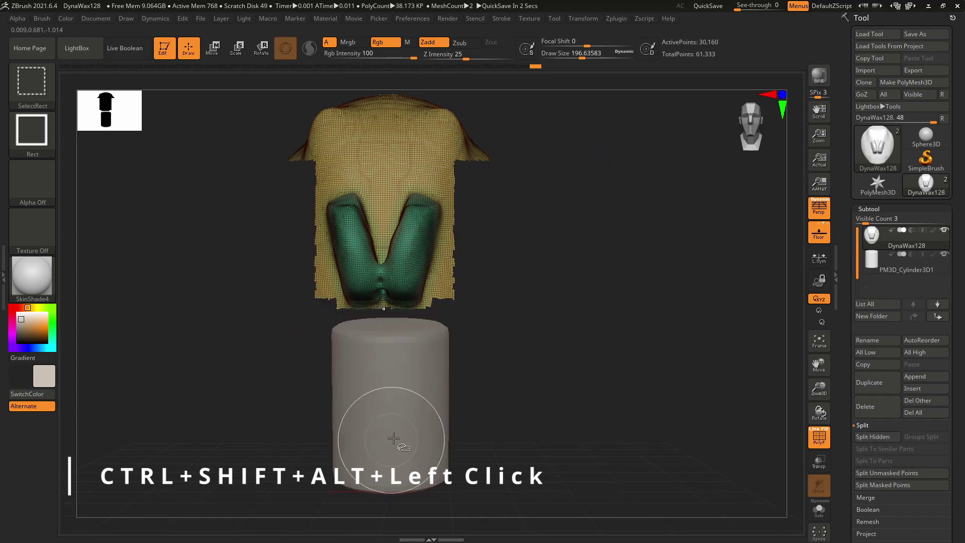
{"action": "left_click_drag", "start_coordinate": [513, 101], "coordinate": [444, 181], "text": "ctrl+alt+shift"}
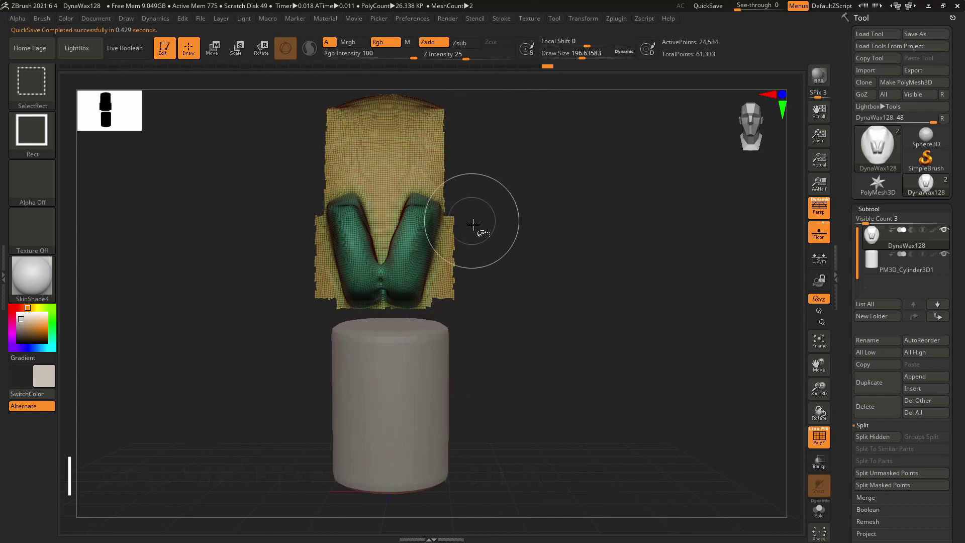
{"action": "left_click_drag", "start_coordinate": [505, 283], "coordinate": [510, 322]}
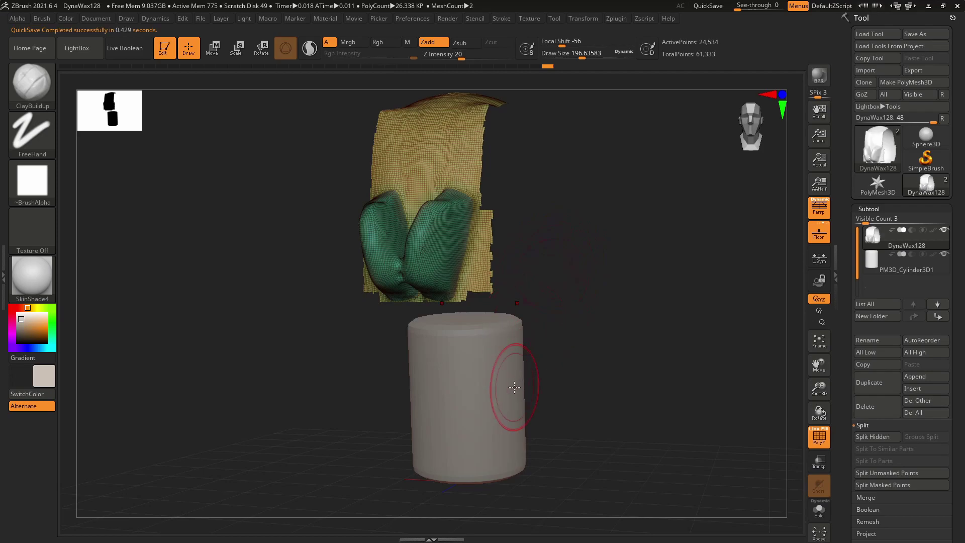
{"action": "key", "text": "ctrl"}
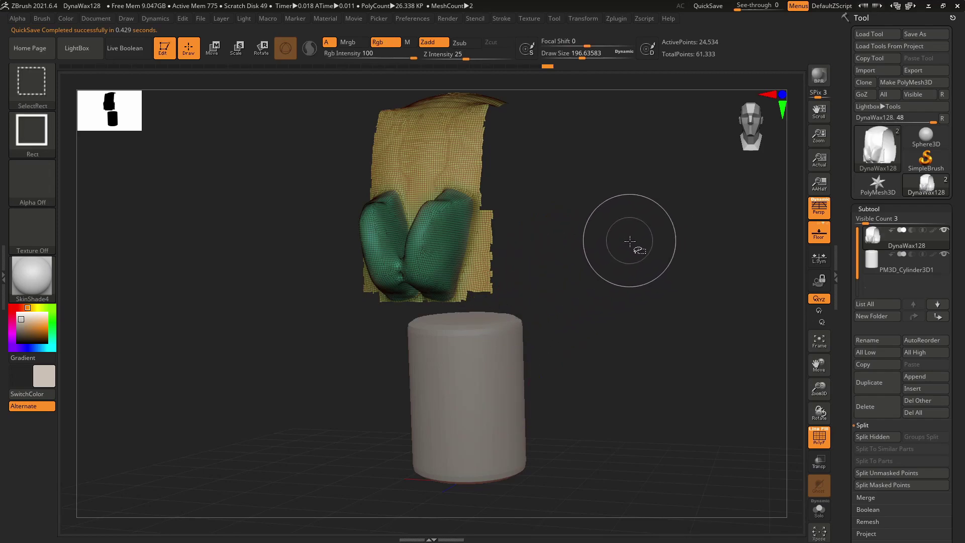
{"action": "left_click", "coordinate": [645, 246], "text": "ctrl+shift"}
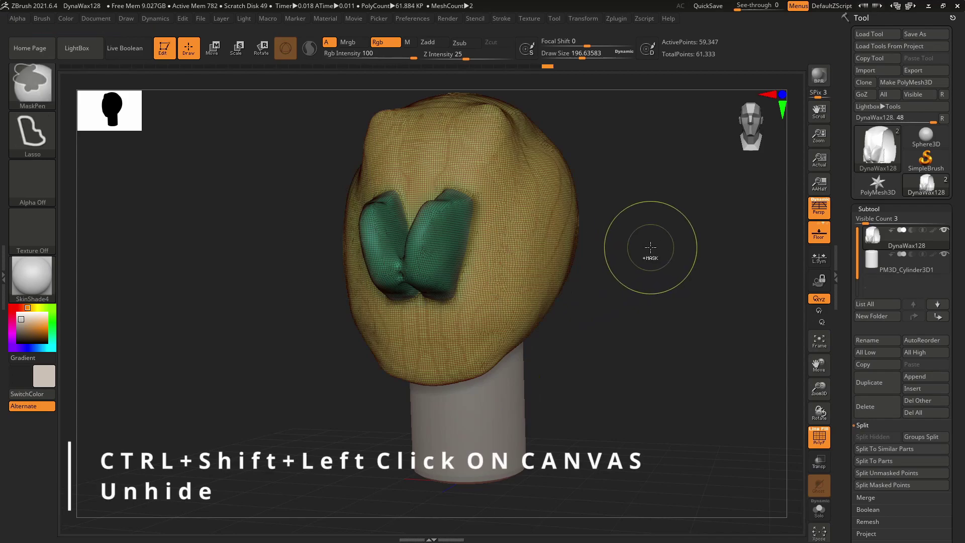
- Undo the unhiding, invert the visible and hidden parts of the head, and show the whole mesh again
{"action": "key", "text": "ctrl+z"}
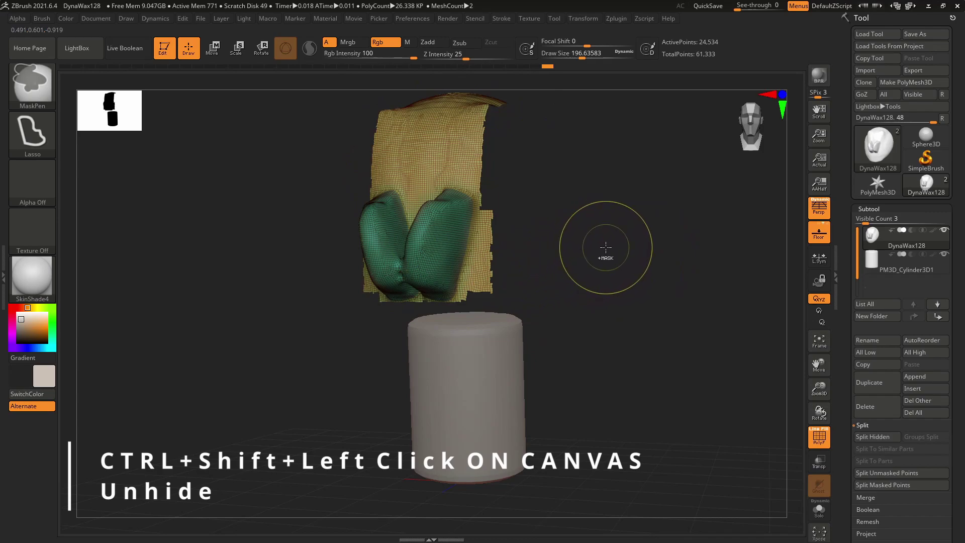
{"action": "key", "text": "shift"}
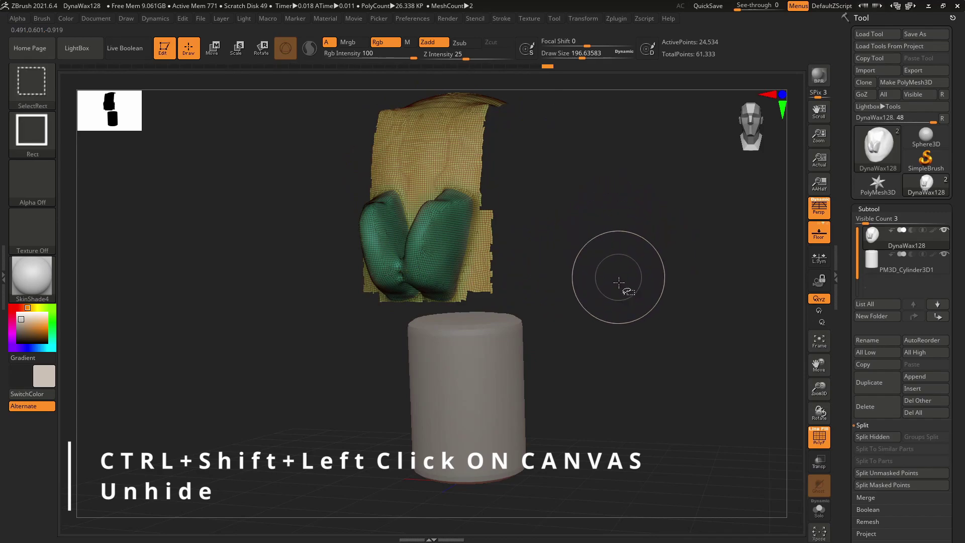
{"action": "left_click", "coordinate": [641, 257], "text": "ctrl+shift"}
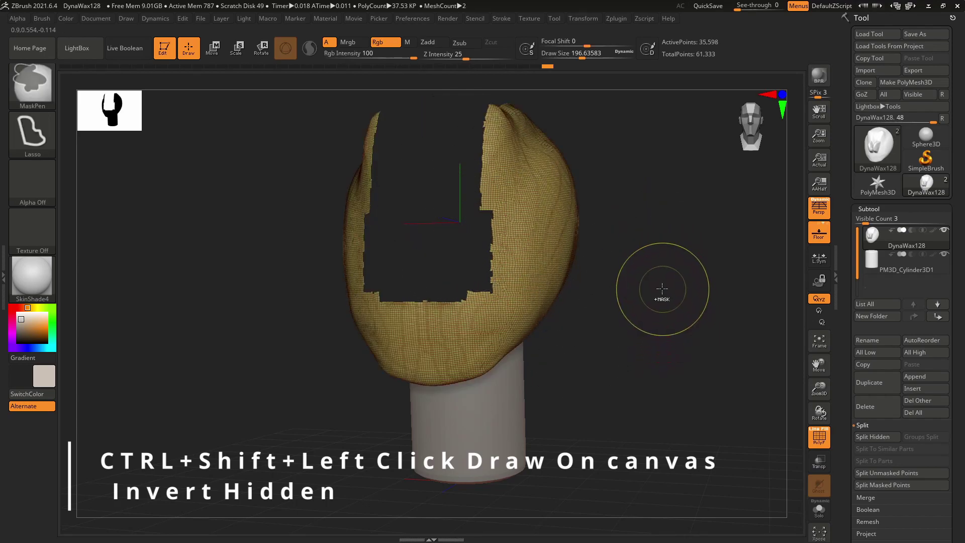
{"action": "left_click", "coordinate": [645, 302], "text": "ctrl+shift"}
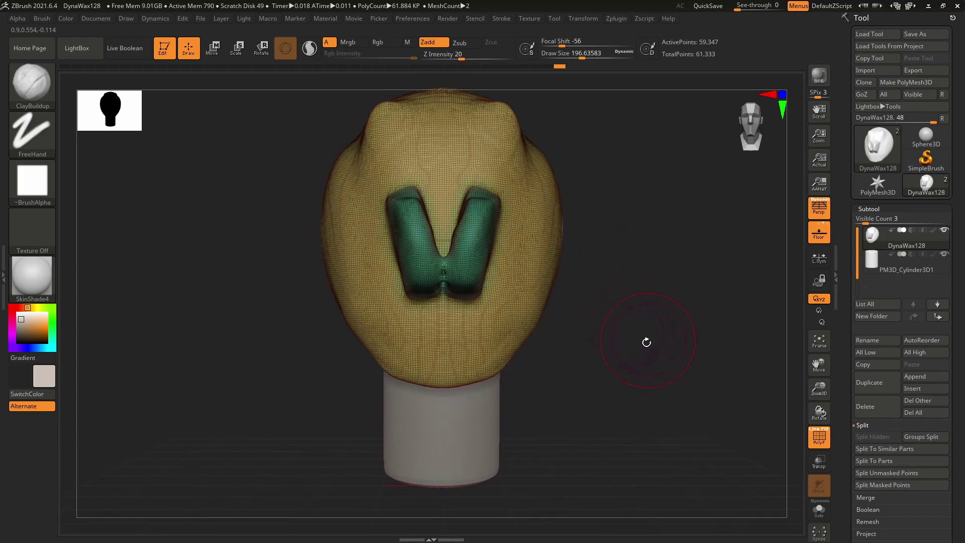
- Isolate the yellow head polygroup so that the green V-shaped polygroup is hidden
{"action": "left_click_drag", "start_coordinate": [646, 342], "coordinate": [589, 392]}
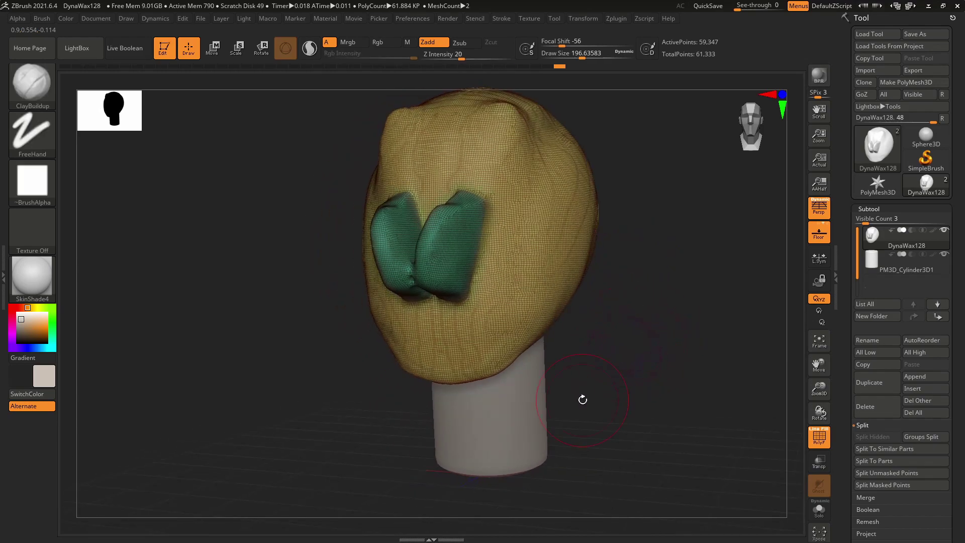
{"action": "left_click_drag", "start_coordinate": [648, 281], "coordinate": [588, 284]}
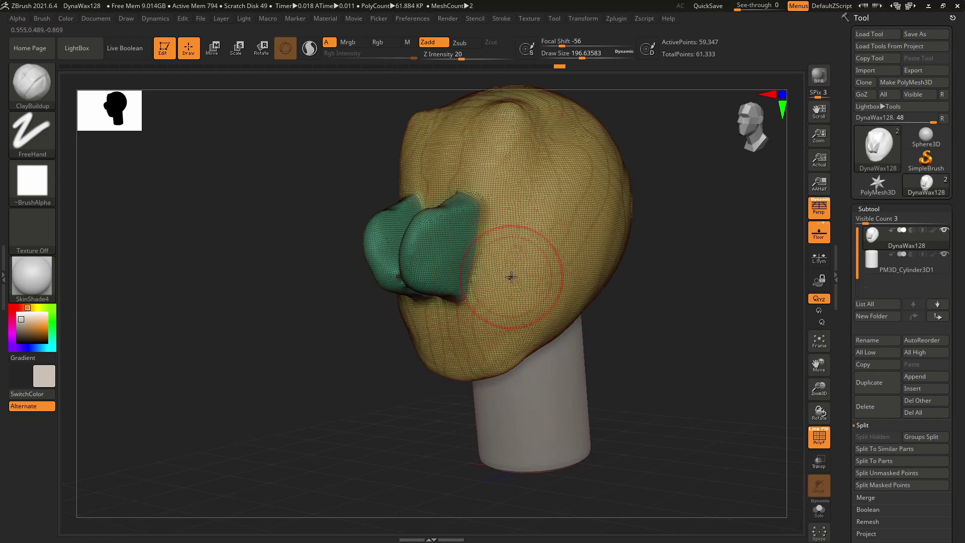
{"action": "key", "text": "ctrl"}
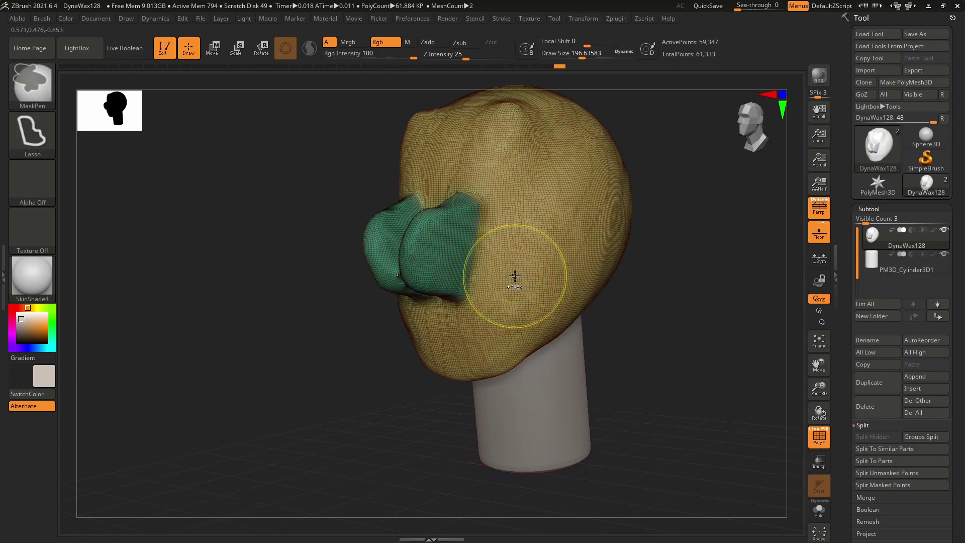
{"action": "key", "text": "ctrl+shift"}
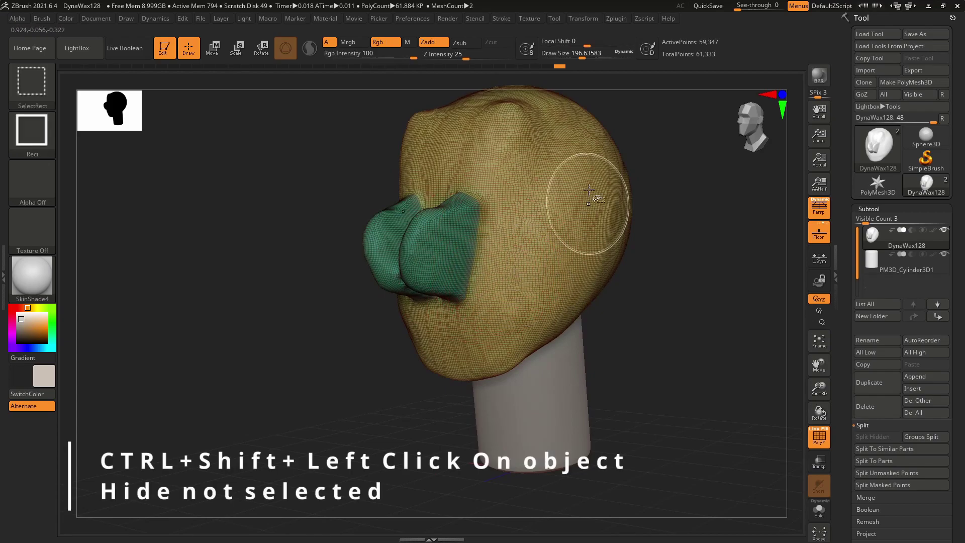
{"action": "left_click", "coordinate": [539, 238], "text": "ctrl+shift"}
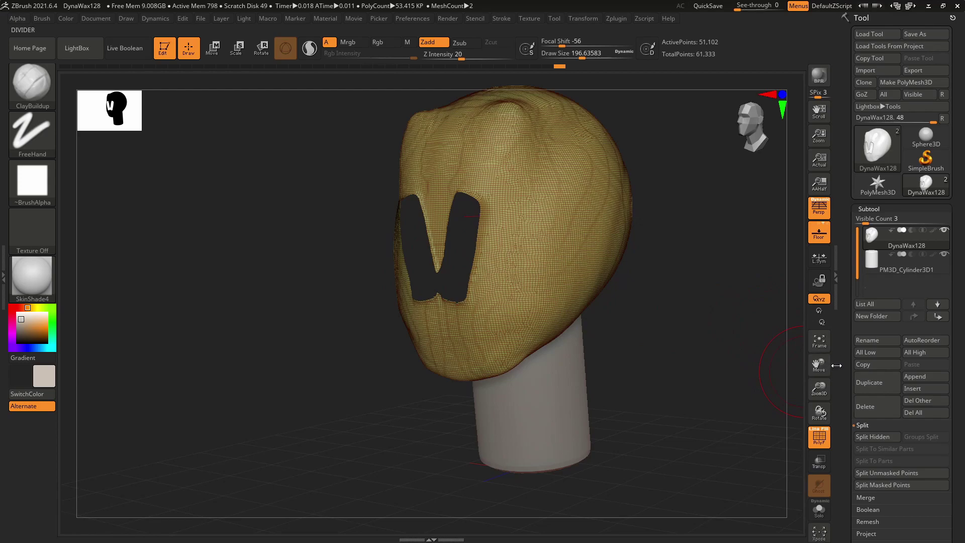
{"action": "scroll", "coordinate": [866, 283], "scroll_direction": "down", "scroll_amount": 8}
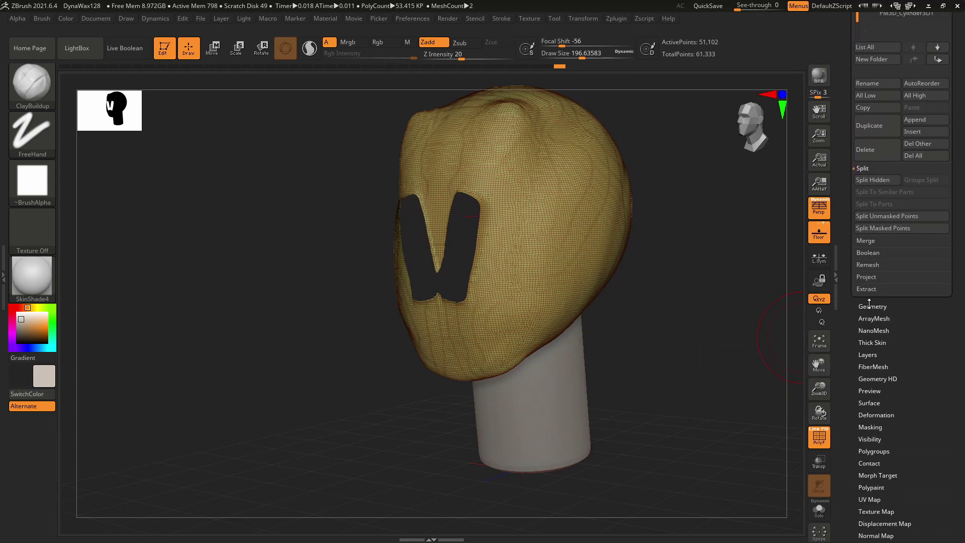
- Delete the hidden V-shaped faces from the head mesh through the geometry's Modify Topology options
{"action": "left_click", "coordinate": [871, 306]}
{"action": "left_click", "coordinate": [883, 229]}
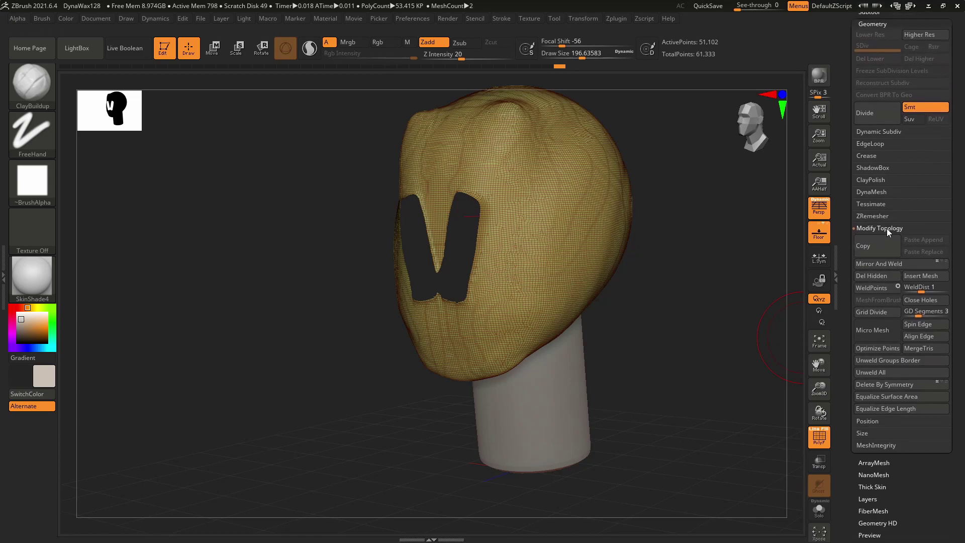
{"action": "left_click", "coordinate": [887, 228]}
{"action": "left_click", "coordinate": [876, 228]}
{"action": "left_click", "coordinate": [872, 276]}
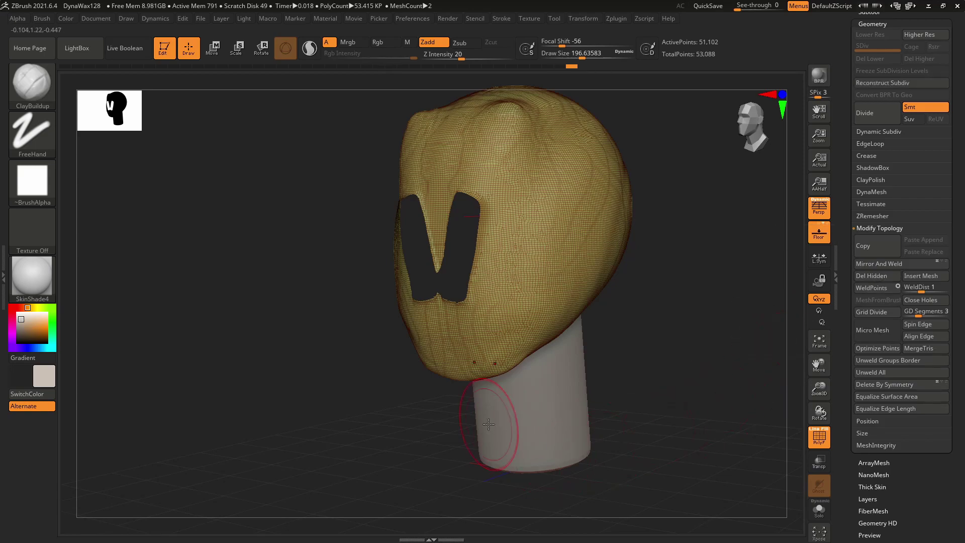
{"action": "key", "text": "ctrl+shift"}
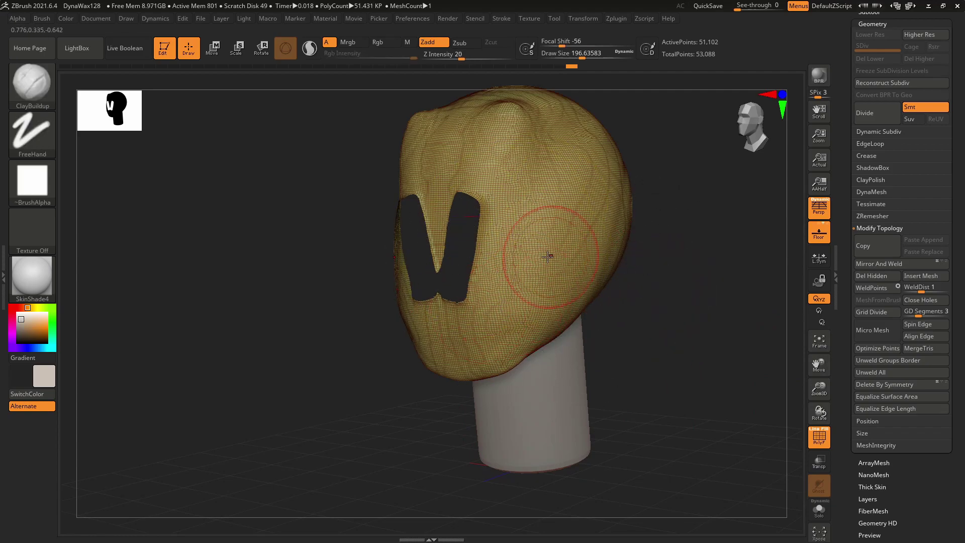
{"action": "right_click_drag", "start_coordinate": [462, 316], "coordinate": [575, 272]}
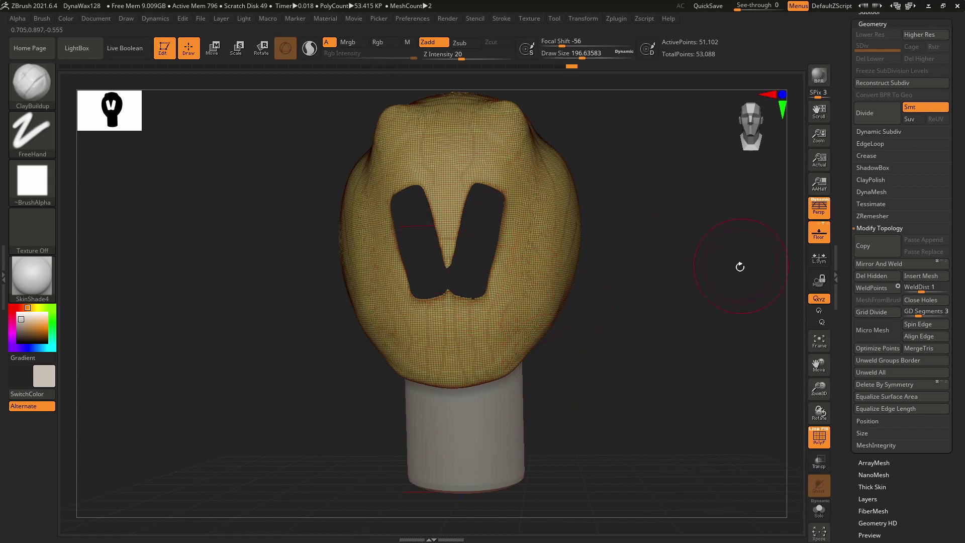
- Remesh the head with DynaMesh at resolution 128 to close the V-shaped opening
{"action": "left_click", "coordinate": [874, 191]}
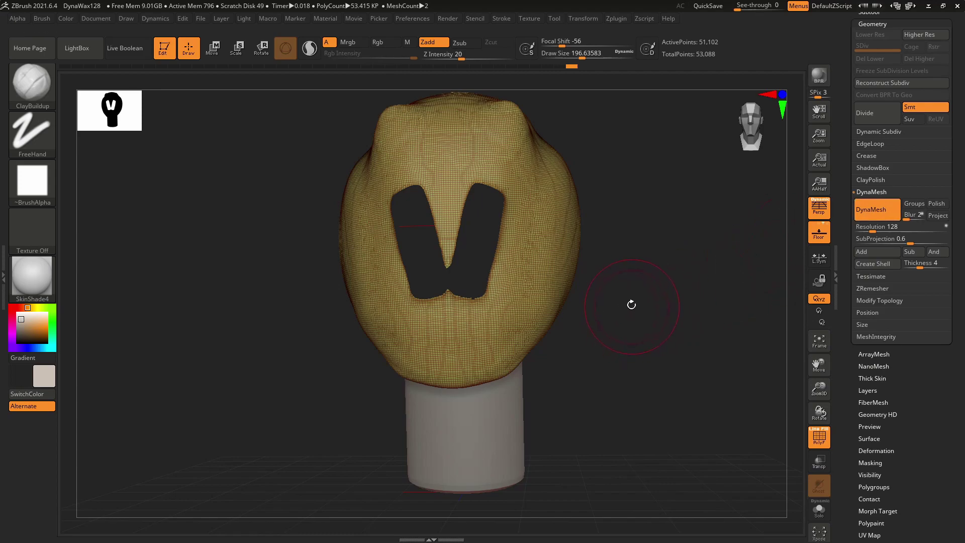
{"action": "left_click_drag", "start_coordinate": [640, 349], "coordinate": [613, 270], "text": "ctrl"}
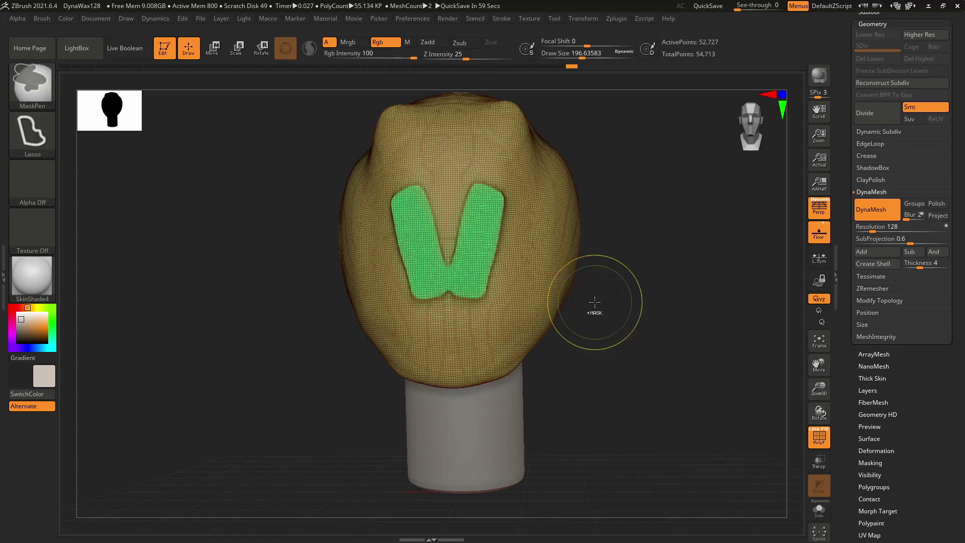
{"action": "mouse_move", "coordinate": [643, 303]}
{"action": "left_mouse_down", "text": "ctrl"}
{"action": "mouse_move", "coordinate": [696, 236]}
{"action": "mouse_move", "coordinate": [633, 276]}
{"action": "mouse_move", "coordinate": [638, 302]}
{"action": "left_mouse_up", "text": "ctrl"}
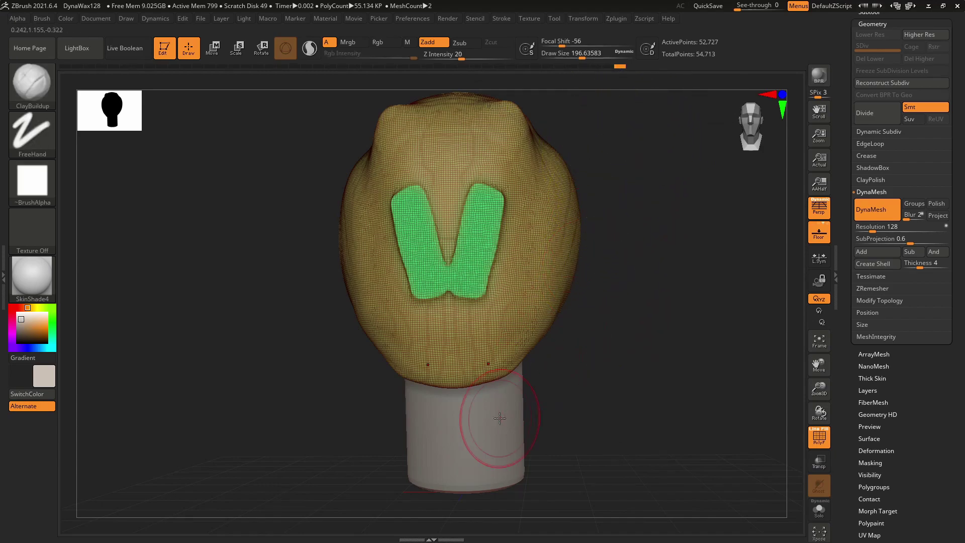
- Smooth the refilled V-shaped area and the upper side of the head, and turn off the PolyFrame display
{"action": "right_click_drag", "start_coordinate": [495, 236], "coordinate": [432, 242]}
{"action": "mouse_move", "coordinate": [485, 201]}
{"action": "left_mouse_down", "text": "shift"}
{"action": "mouse_move", "coordinate": [490, 231]}
{"action": "mouse_move", "coordinate": [467, 275]}
{"action": "left_mouse_up", "text": "shift"}
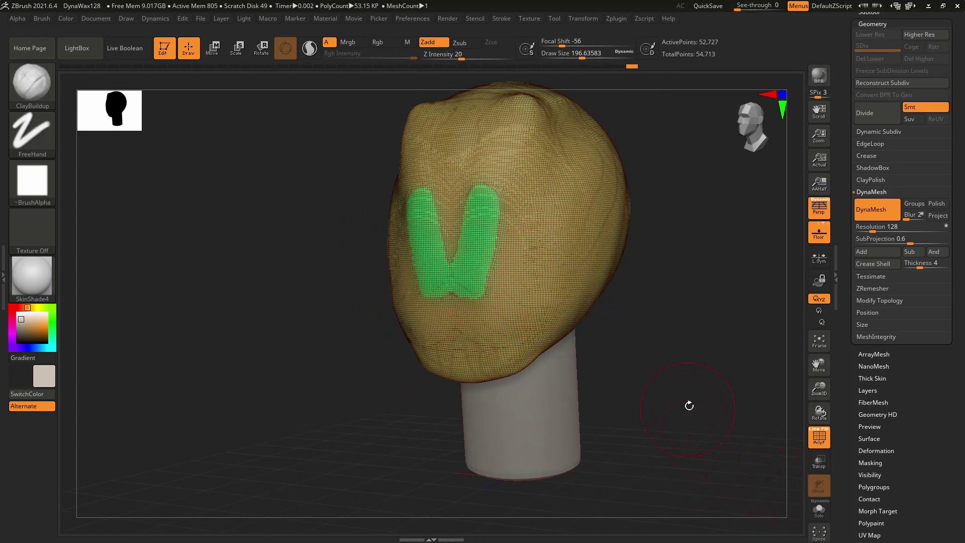
{"action": "left_click", "coordinate": [821, 440]}
{"action": "mouse_move", "coordinate": [624, 321]}
{"action": "right_mouse_down"}
{"action": "mouse_move", "coordinate": [616, 317]}
{"action": "mouse_move", "coordinate": [648, 280]}
{"action": "mouse_move", "coordinate": [590, 320]}
{"action": "right_mouse_up"}
{"action": "scroll", "coordinate": [627, 282], "scroll_direction": "down", "scroll_amount": 5}
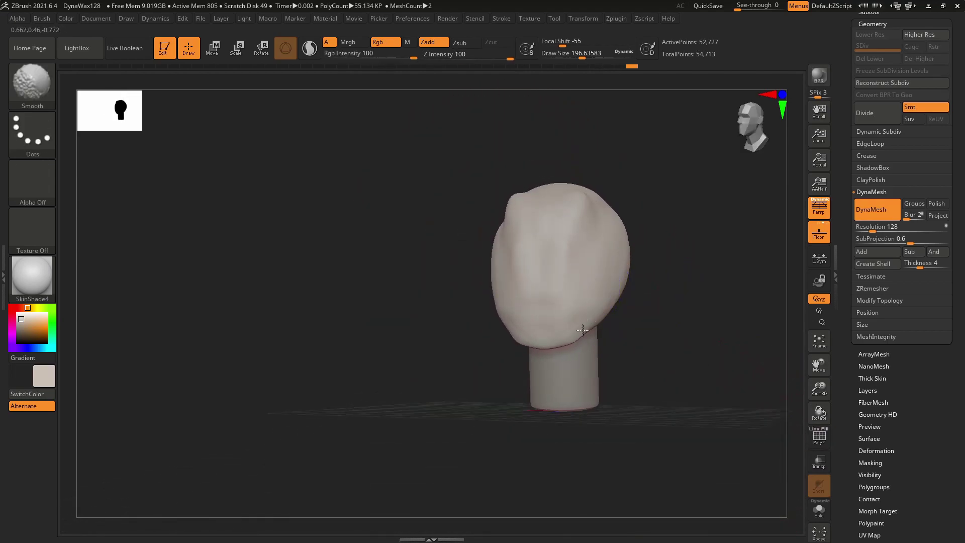
{"action": "left_click_drag", "start_coordinate": [574, 213], "coordinate": [596, 196], "text": "shift"}
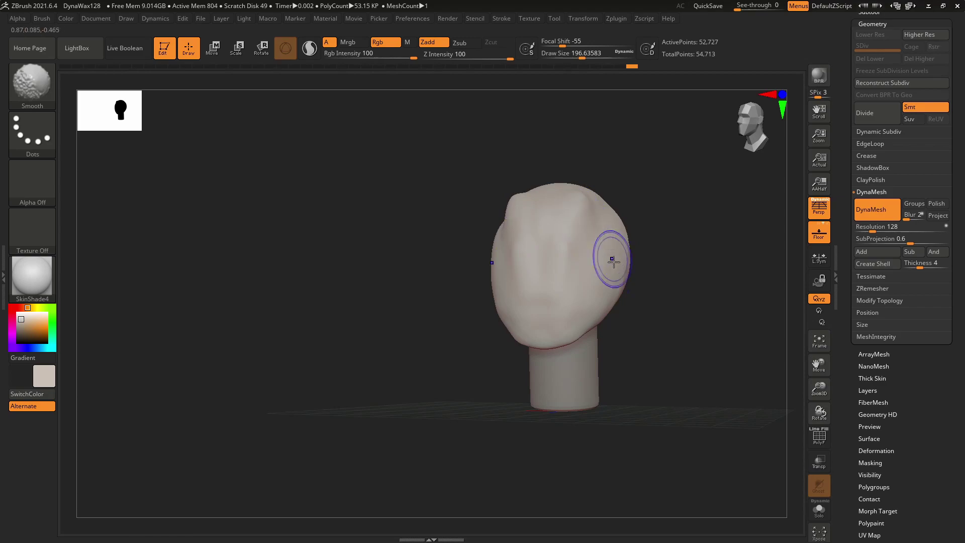
{"action": "right_click_drag", "start_coordinate": [603, 324], "coordinate": [628, 336]}
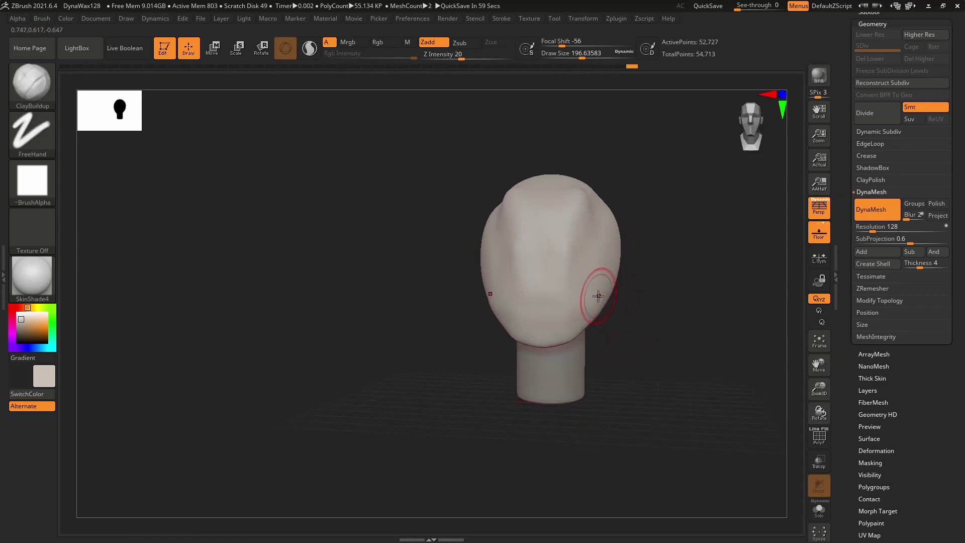
{"action": "mouse_move", "coordinate": [598, 296]}
{"action": "right_mouse_down"}
{"action": "mouse_move", "coordinate": [624, 282]}
{"action": "mouse_move", "coordinate": [522, 366]}
{"action": "right_mouse_up"}
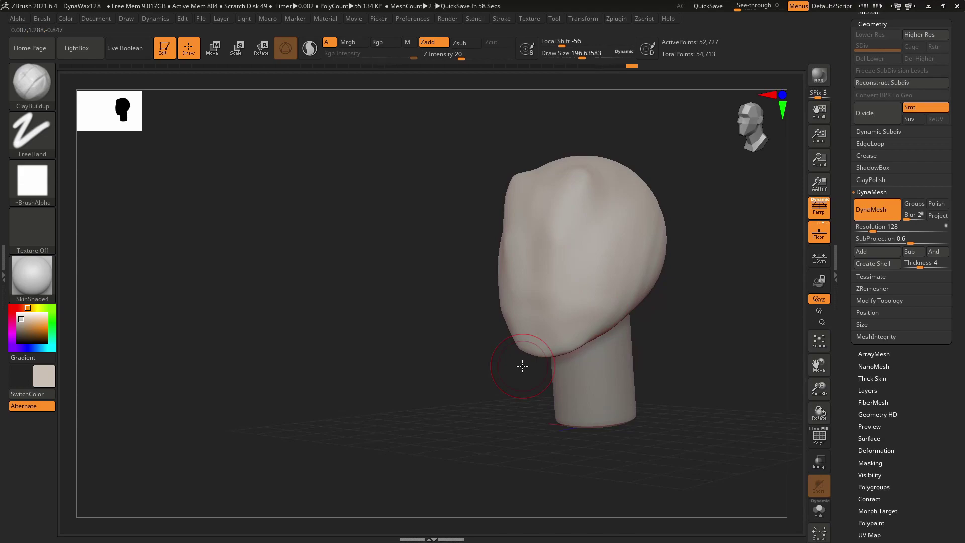
{"action": "key", "text": "b"}
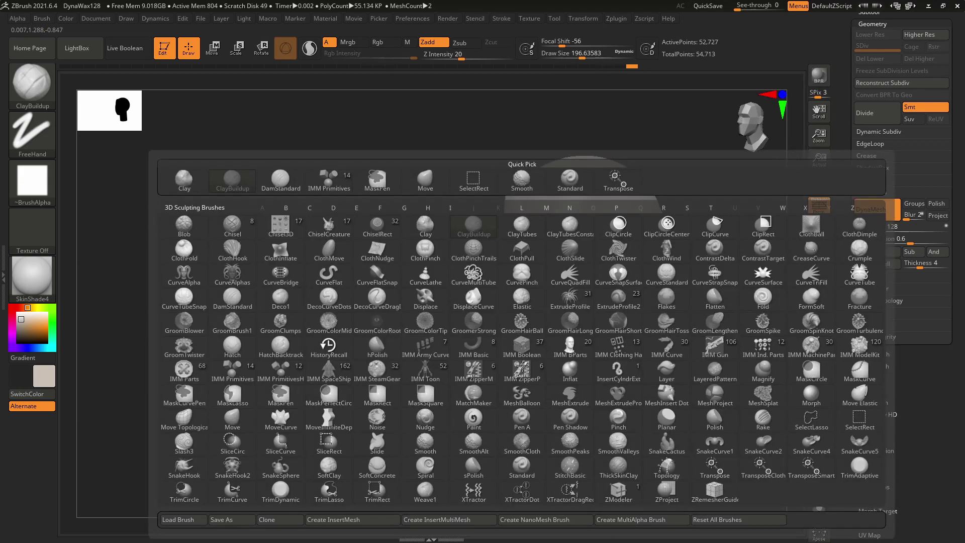
{"action": "key", "text": "h"}
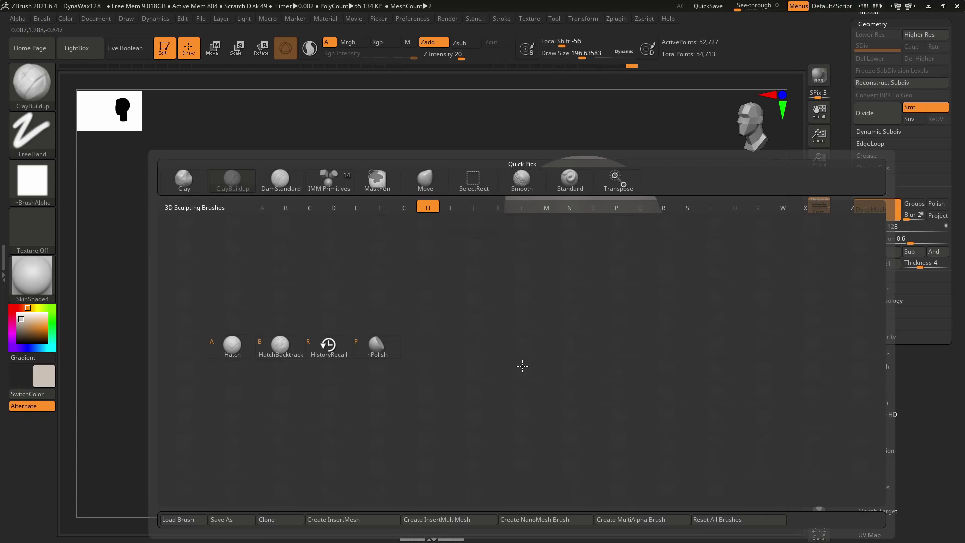
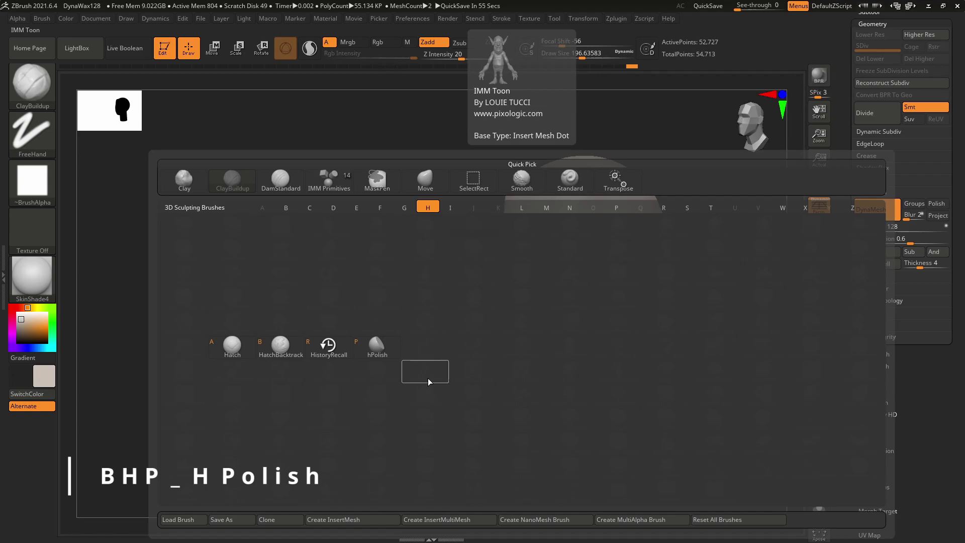
{"action": "key", "text": "Escape"}
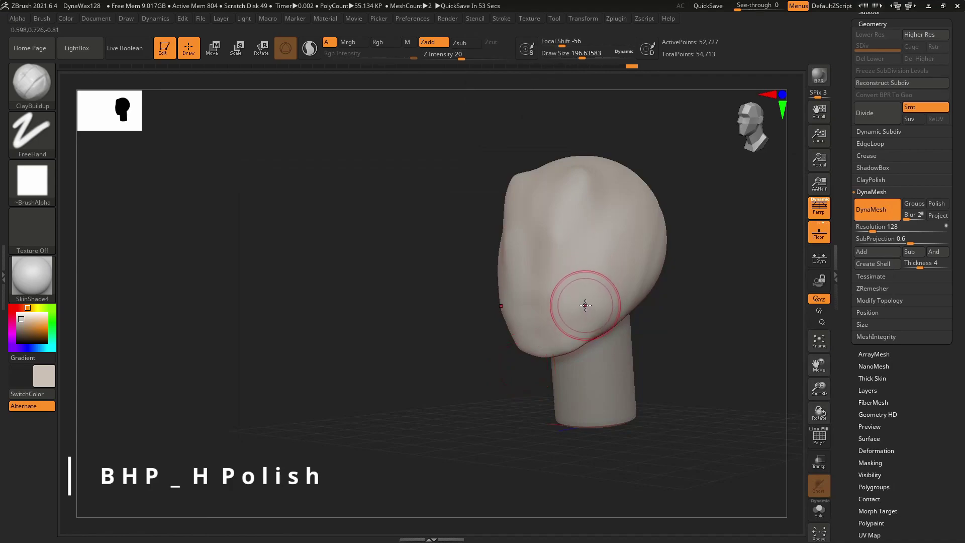
- Flatten the face, jaw and forehead with the TrimDynamic brush at a draw size of about 460
{"action": "key", "text": "b"}
{"action": "key", "text": "t"}
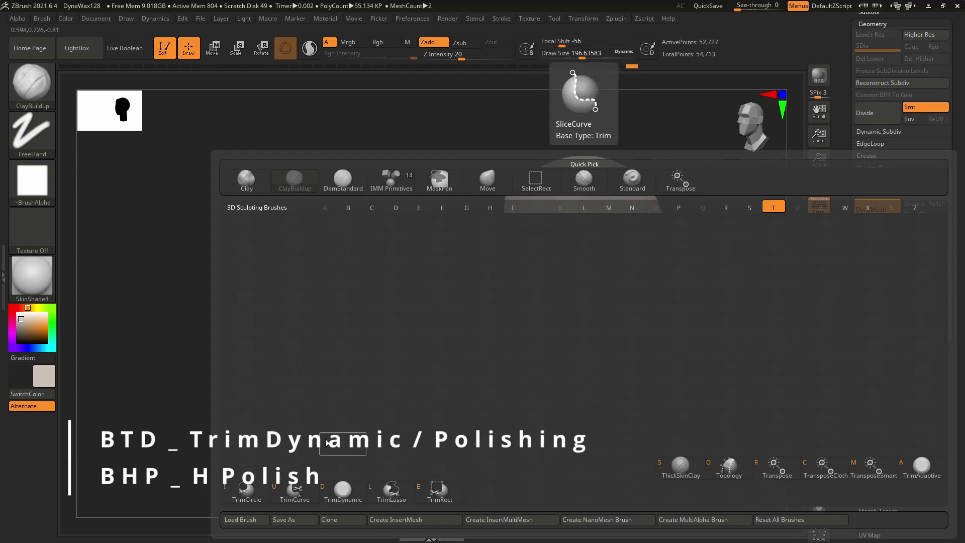
{"action": "left_click", "coordinate": [334, 492]}
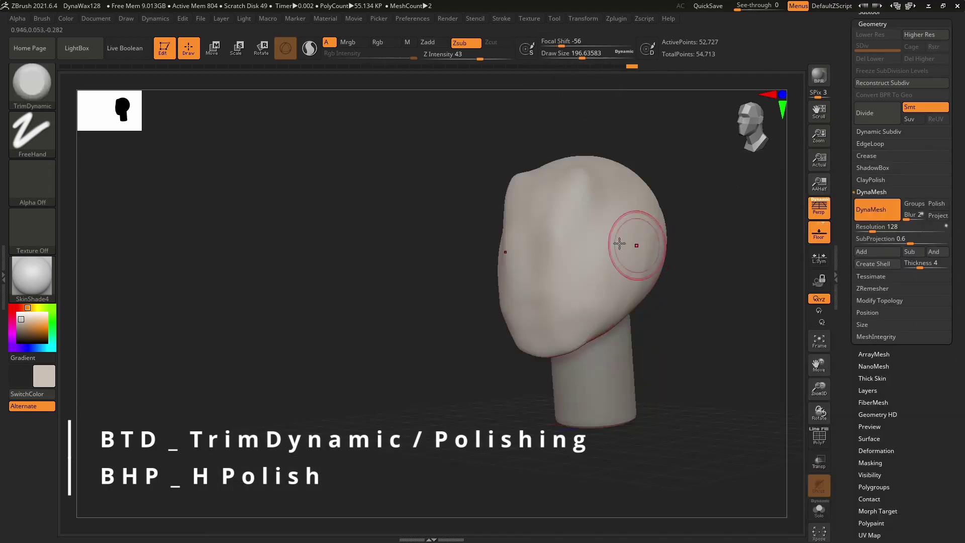
{"action": "key", "text": "s"}
{"action": "left_click_drag", "start_coordinate": [558, 254], "coordinate": [587, 253]}
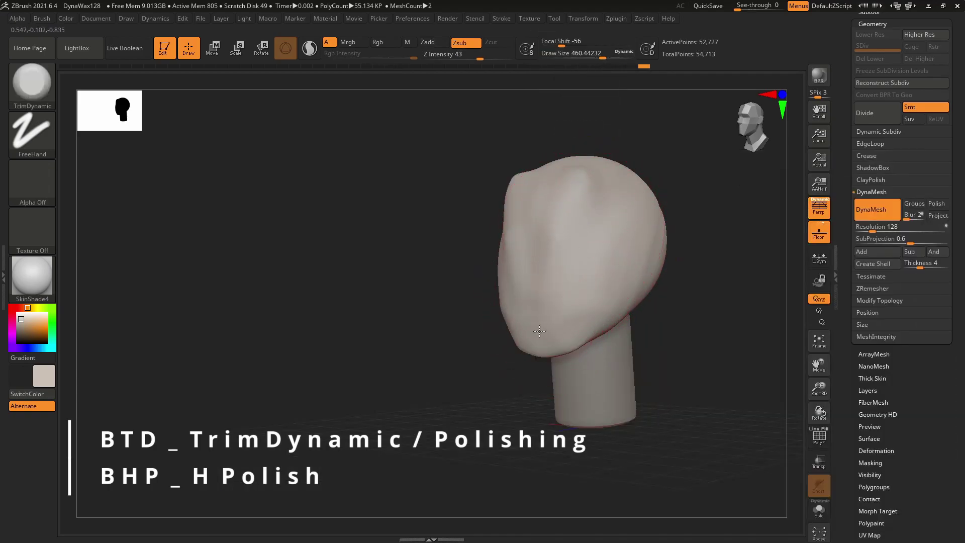
{"action": "mouse_move", "coordinate": [583, 317]}
{"action": "left_mouse_down"}
{"action": "mouse_move", "coordinate": [613, 274]}
{"action": "mouse_move", "coordinate": [563, 333]}
{"action": "mouse_move", "coordinate": [571, 241]}
{"action": "mouse_move", "coordinate": [532, 306]}
{"action": "left_mouse_up"}
{"action": "mouse_move", "coordinate": [582, 161]}
{"action": "left_mouse_down"}
{"action": "mouse_move", "coordinate": [599, 176]}
{"action": "mouse_move", "coordinate": [564, 181]}
{"action": "mouse_move", "coordinate": [558, 219]}
{"action": "mouse_move", "coordinate": [597, 246]}
{"action": "mouse_move", "coordinate": [588, 259]}
{"action": "left_mouse_up"}
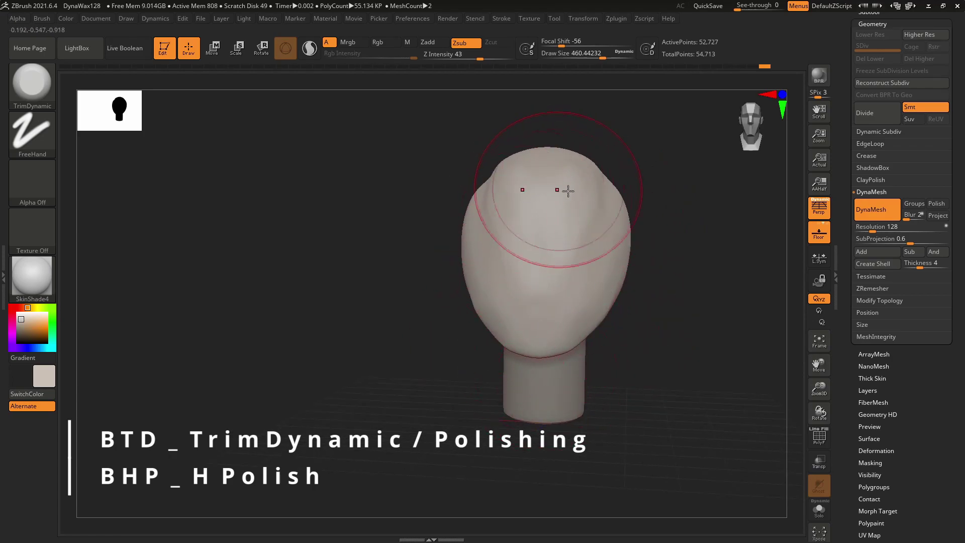
- Change the model's material to BasicMaterial
{"action": "right_click_drag", "start_coordinate": [589, 299], "coordinate": [551, 316], "text": "alt"}
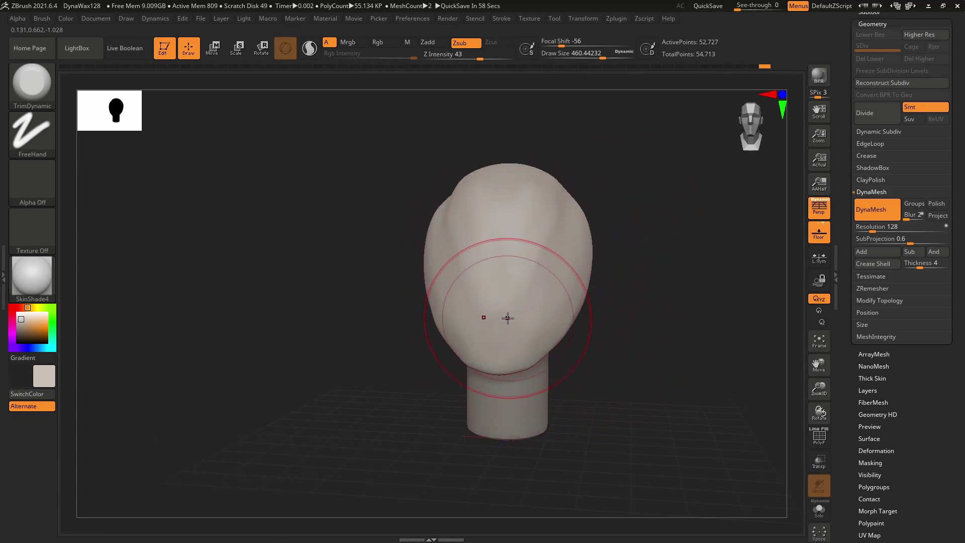
{"action": "key", "text": "space"}
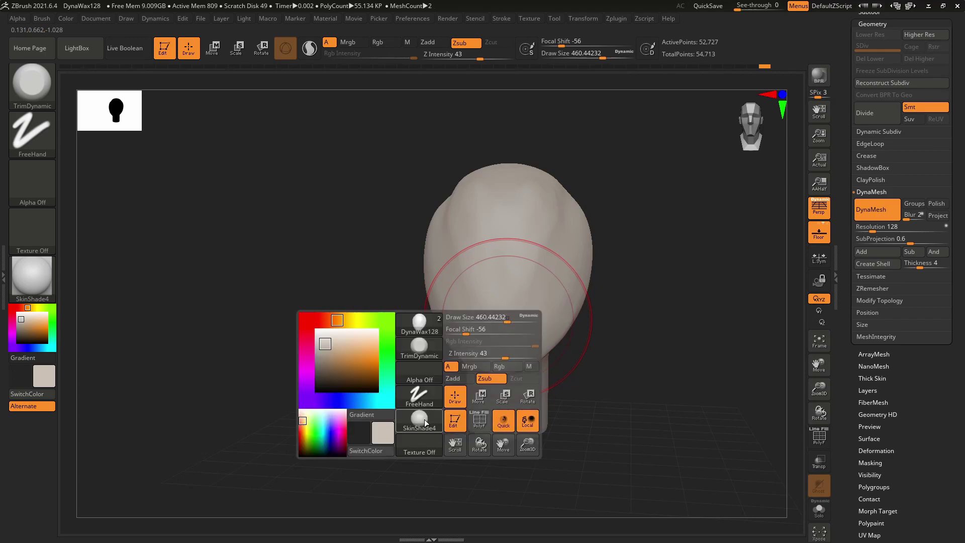
{"action": "mouse_move", "coordinate": [423, 420]}
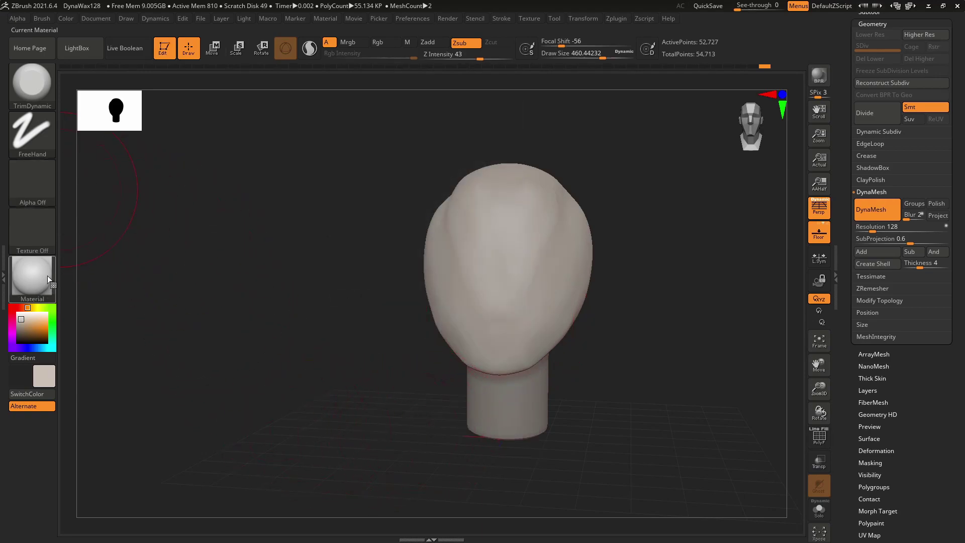
{"action": "left_click", "coordinate": [36, 279]}
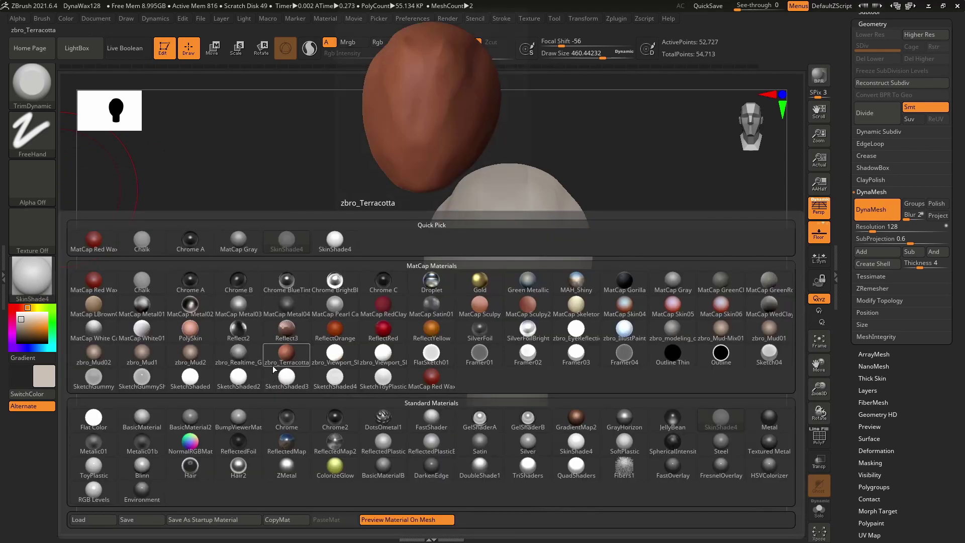
{"action": "left_click", "coordinate": [141, 415]}
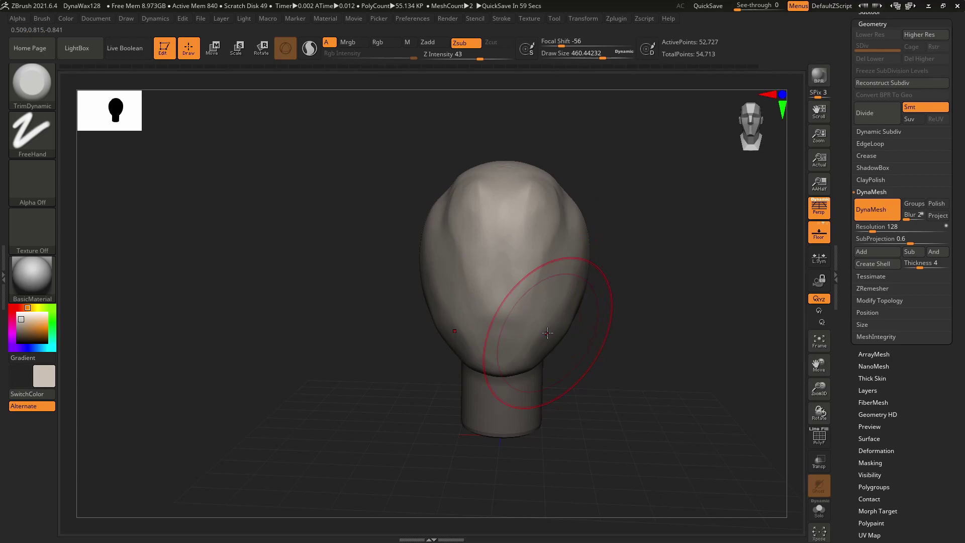
- Smooth the forehead and crown, and soften the lower part of the head
{"action": "mouse_move", "coordinate": [641, 259]}
{"action": "left_mouse_down"}
{"action": "mouse_move", "coordinate": [618, 267]}
{"action": "mouse_move", "coordinate": [613, 292]}
{"action": "mouse_move", "coordinate": [611, 273]}
{"action": "left_mouse_up"}
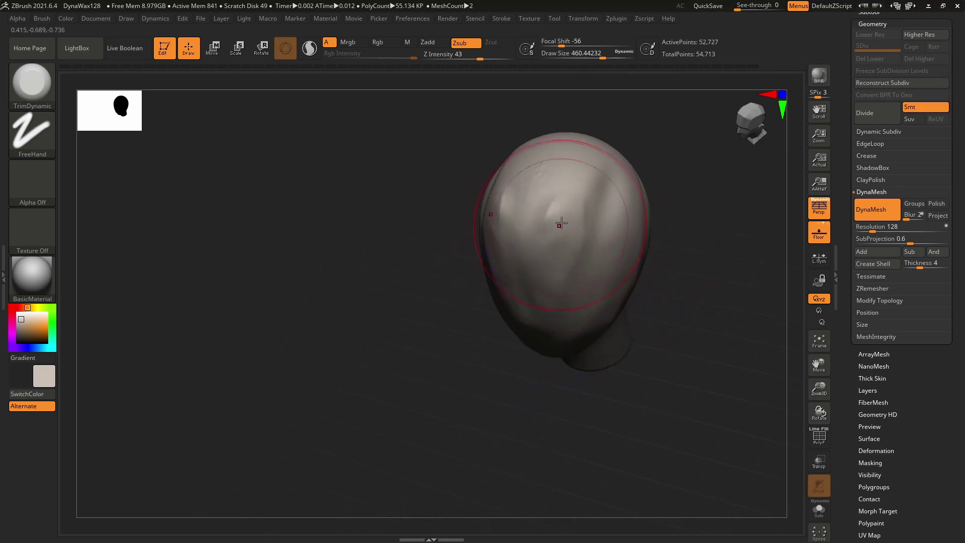
{"action": "left_click_drag", "start_coordinate": [559, 254], "coordinate": [548, 172], "text": "shift"}
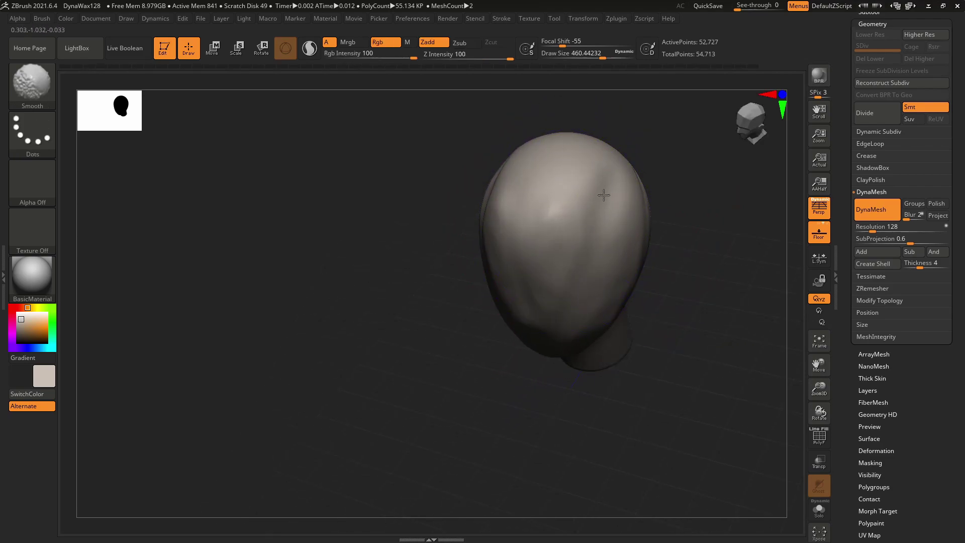
{"action": "mouse_move", "coordinate": [622, 240]}
{"action": "right_mouse_down"}
{"action": "mouse_move", "coordinate": [607, 246]}
{"action": "mouse_move", "coordinate": [600, 329]}
{"action": "right_mouse_up"}
{"action": "left_click_drag", "start_coordinate": [536, 368], "coordinate": [547, 362], "text": "shift"}
- Reduce the draw size to about 379 and polish the front of the face from forehead to chin with TrimDynamic
{"action": "right_click_drag", "start_coordinate": [547, 322], "coordinate": [470, 321], "text": "alt"}
{"action": "right_click_drag", "start_coordinate": [470, 322], "coordinate": [447, 315]}
{"action": "key", "text": "s"}
{"action": "left_click_drag", "start_coordinate": [471, 313], "coordinate": [466, 314]}
{"action": "mouse_move", "coordinate": [473, 266]}
{"action": "left_mouse_down"}
{"action": "mouse_move", "coordinate": [469, 282]}
{"action": "mouse_move", "coordinate": [477, 252]}
{"action": "left_mouse_up"}
{"action": "left_click_drag", "start_coordinate": [462, 205], "coordinate": [462, 335]}
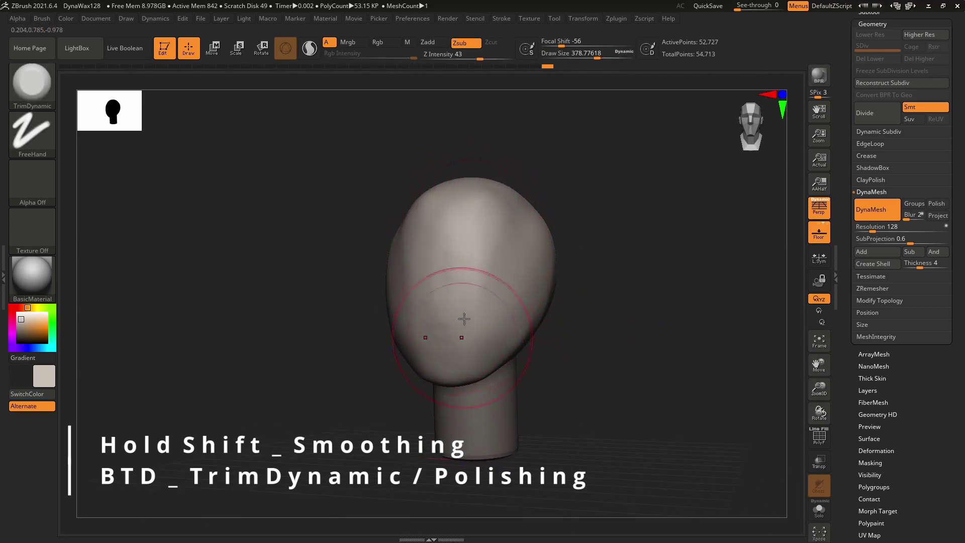
{"action": "left_click_drag", "start_coordinate": [507, 202], "coordinate": [482, 339]}
- Trim flat planes along the side of the head and jaw, and smooth their transitions
{"action": "right_click_drag", "start_coordinate": [483, 340], "coordinate": [517, 308]}
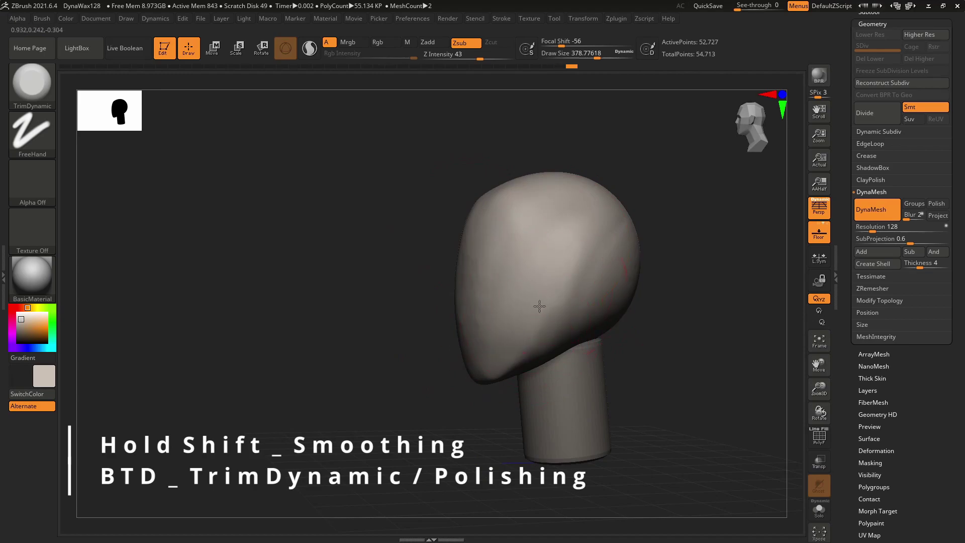
{"action": "mouse_move", "coordinate": [541, 294]}
{"action": "left_mouse_down"}
{"action": "mouse_move", "coordinate": [526, 347]}
{"action": "mouse_move", "coordinate": [507, 334]}
{"action": "mouse_move", "coordinate": [510, 369]}
{"action": "left_mouse_up"}
{"action": "mouse_move", "coordinate": [544, 314]}
{"action": "left_mouse_down"}
{"action": "mouse_move", "coordinate": [535, 324]}
{"action": "mouse_move", "coordinate": [534, 264]}
{"action": "left_mouse_up"}
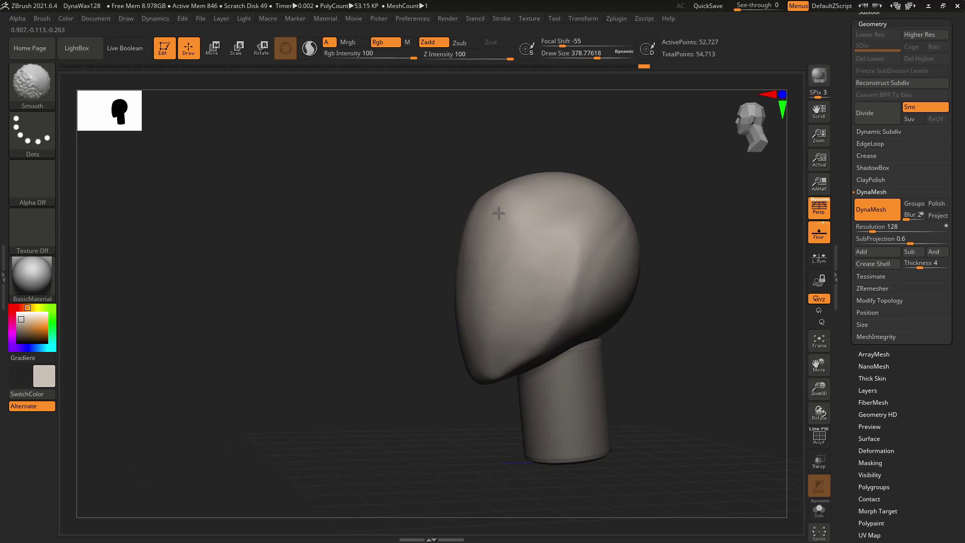
{"action": "left_click_drag", "start_coordinate": [528, 312], "coordinate": [541, 308], "text": "shift"}
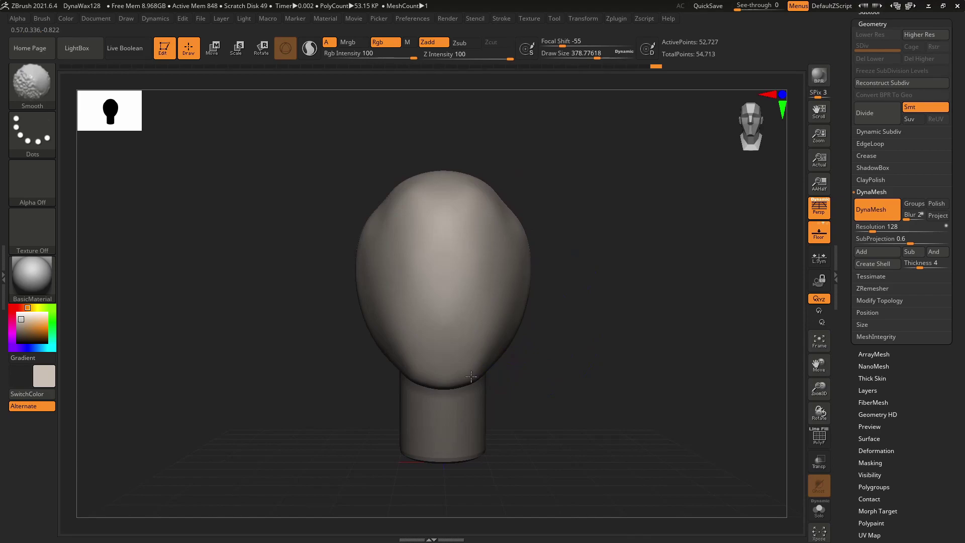
- Make the PM3D_Cylinder3D1 neck the active subtool
{"action": "mouse_move", "coordinate": [599, 289]}
{"action": "left_mouse_down", "text": "alt"}
{"action": "mouse_move", "coordinate": [619, 299]}
{"action": "mouse_move", "coordinate": [590, 316]}
{"action": "mouse_move", "coordinate": [577, 309]}
{"action": "left_mouse_up", "text": "alt"}
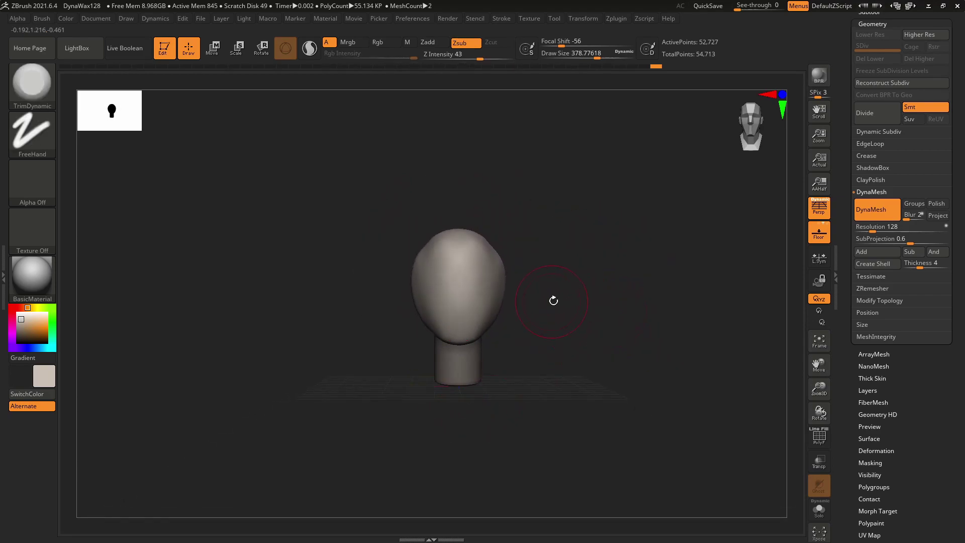
{"action": "left_click_drag", "start_coordinate": [844, 142], "coordinate": [851, 223]}
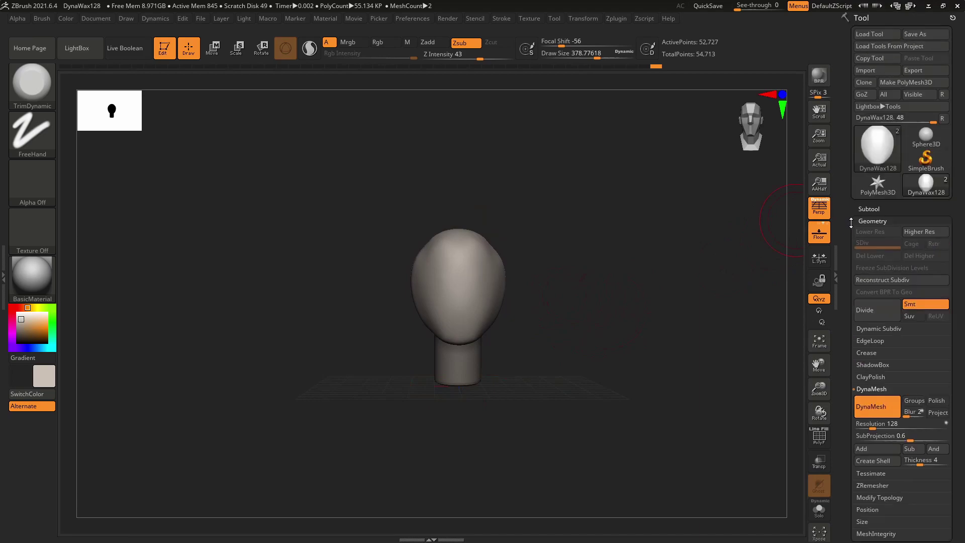
{"action": "left_click", "coordinate": [875, 208]}
{"action": "left_click_drag", "start_coordinate": [845, 258], "coordinate": [851, 242]}
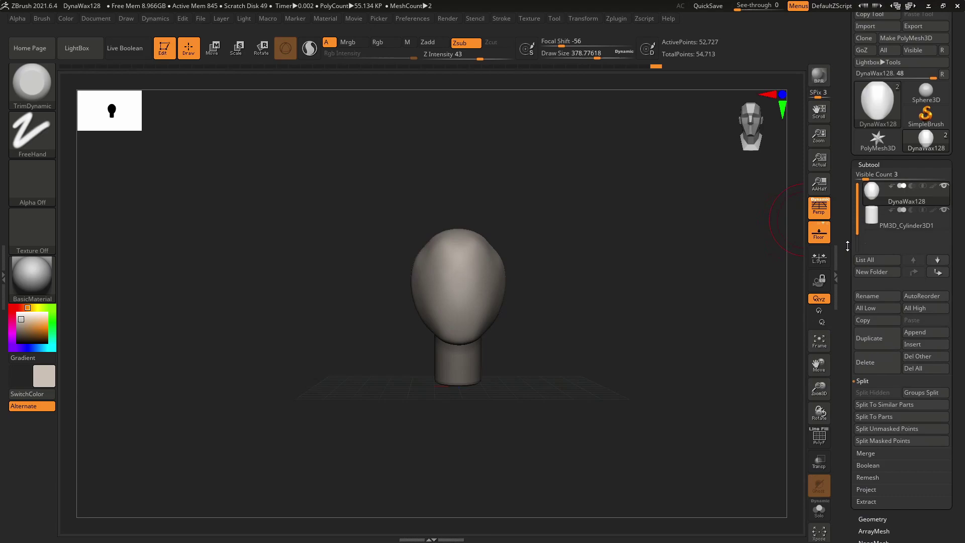
{"action": "left_click", "coordinate": [876, 229]}
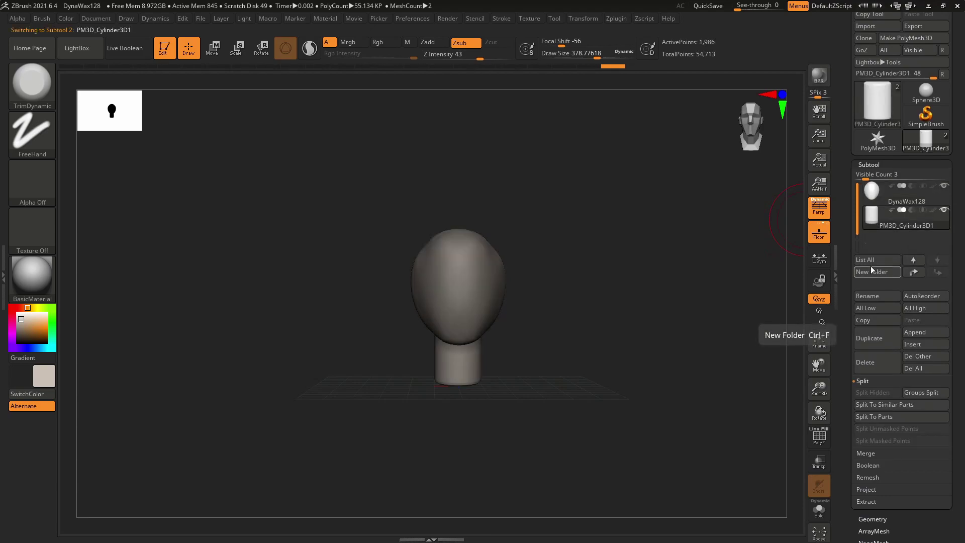
- Duplicate the neck cylinder and move the selected copy up above the side of the head
{"action": "mouse_move", "coordinate": [872, 223]}
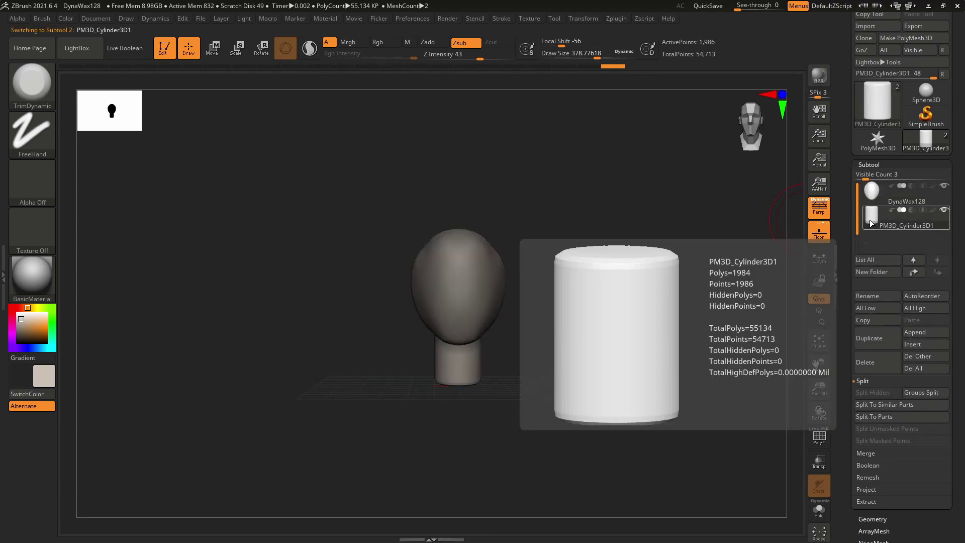
{"action": "left_click", "coordinate": [876, 341]}
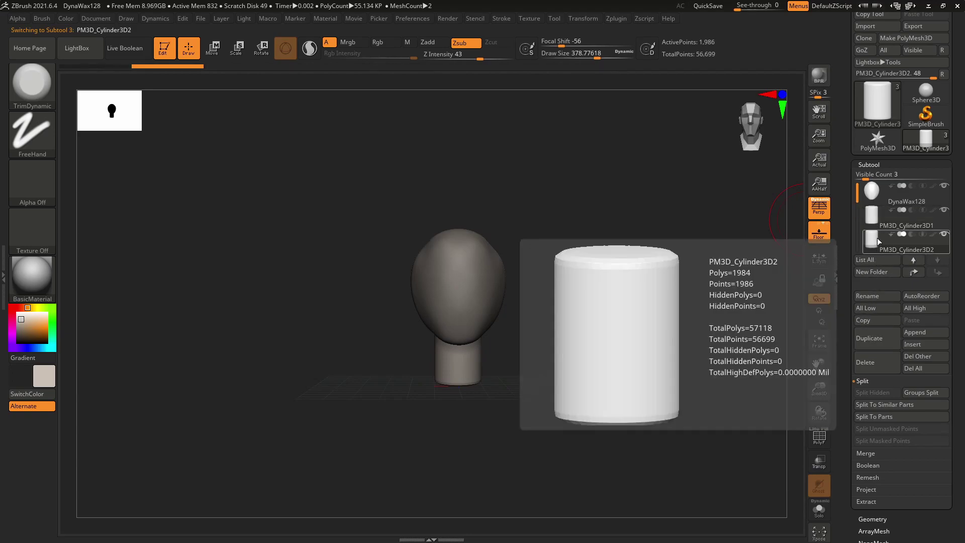
{"action": "left_click_drag", "start_coordinate": [559, 335], "coordinate": [538, 327]}
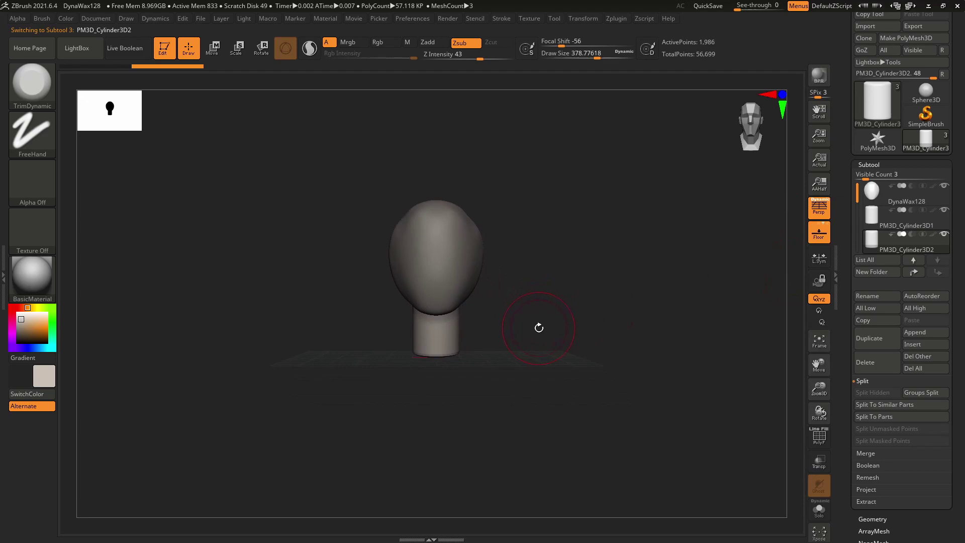
{"action": "key", "text": "w"}
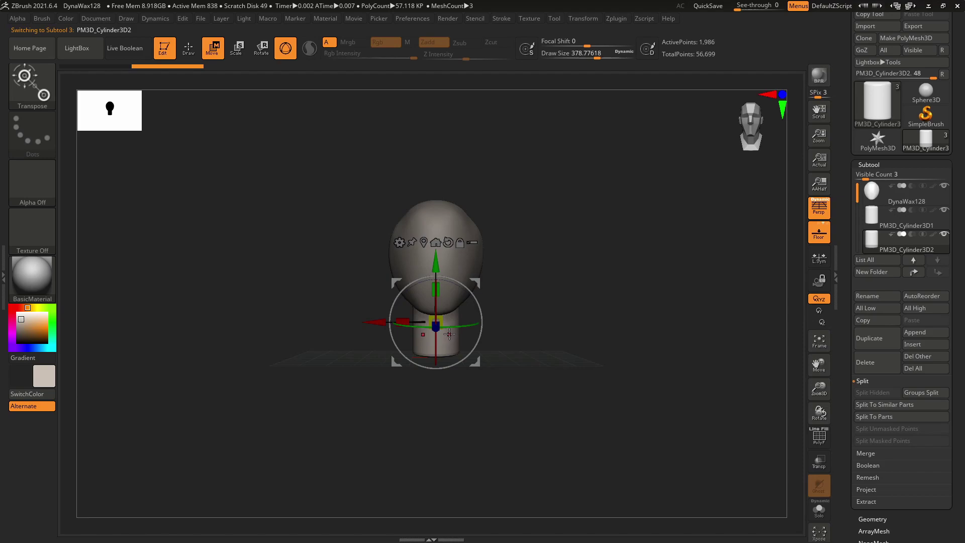
{"action": "left_click_drag", "start_coordinate": [449, 335], "coordinate": [533, 131]}
{"action": "left_click_drag", "start_coordinate": [572, 175], "coordinate": [590, 198], "text": "alt"}
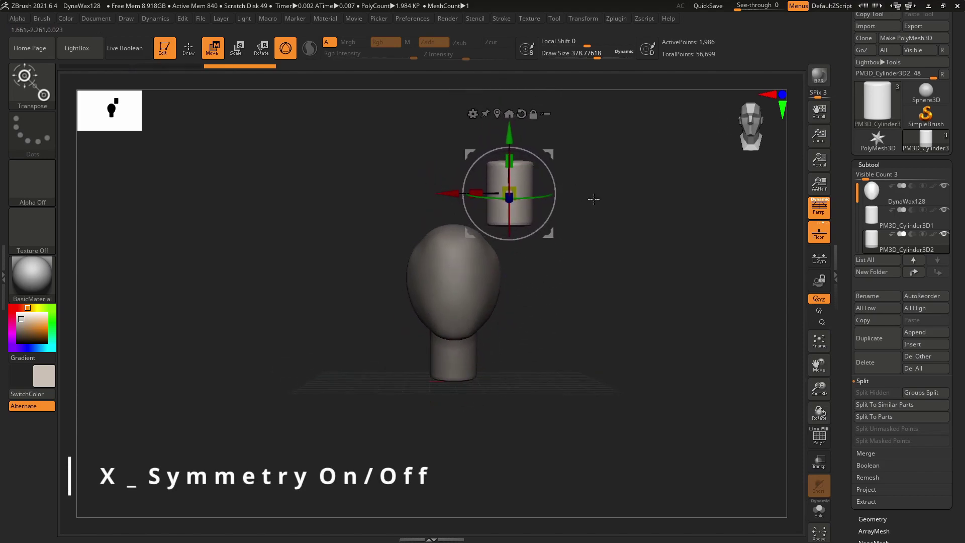
- Stretch the duplicated cylinder vertically, place it beside the head, and narrow it into a long thin rod
{"action": "left_click_drag", "start_coordinate": [512, 171], "coordinate": [506, 110]}
{"action": "left_click_drag", "start_coordinate": [523, 203], "coordinate": [556, 271]}
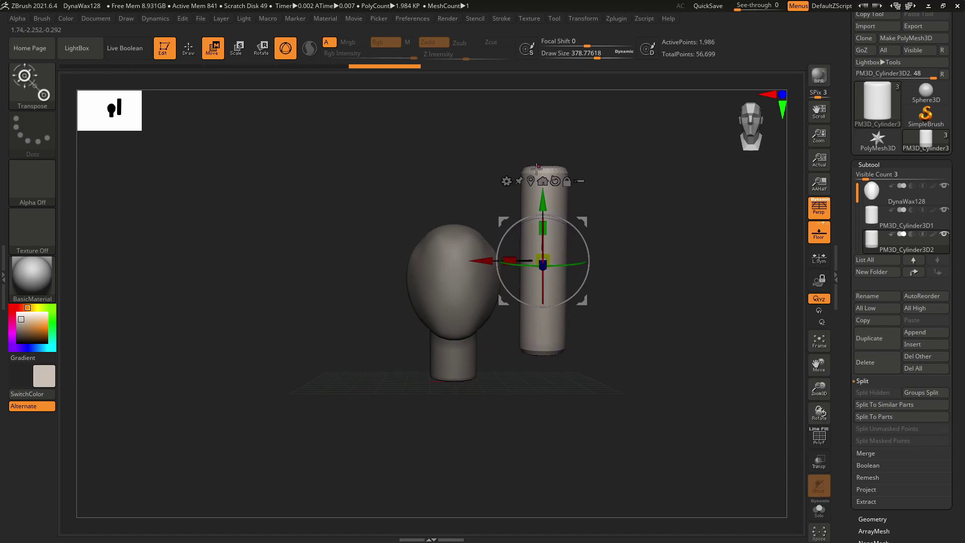
{"action": "left_click_drag", "start_coordinate": [509, 259], "coordinate": [542, 260]}
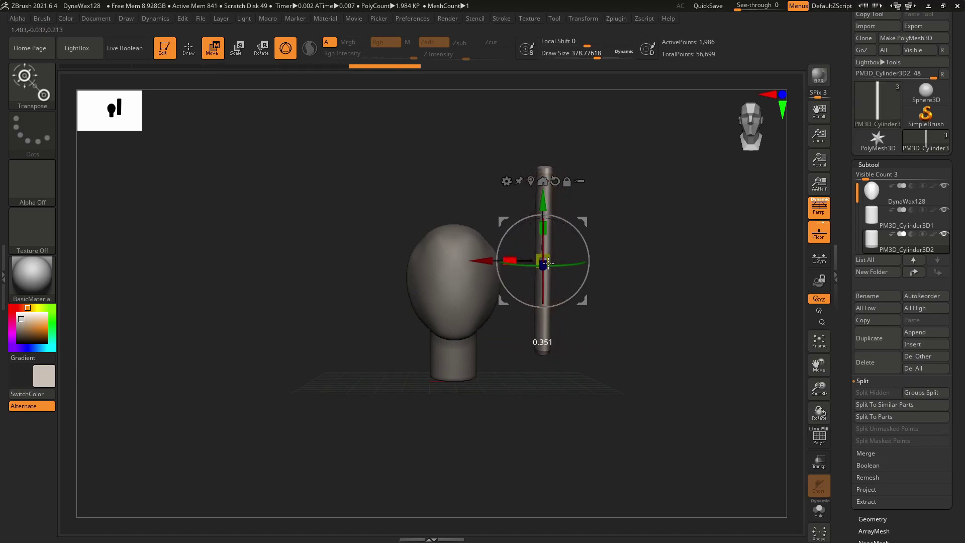
{"action": "left_click_drag", "start_coordinate": [600, 290], "coordinate": [583, 383]}
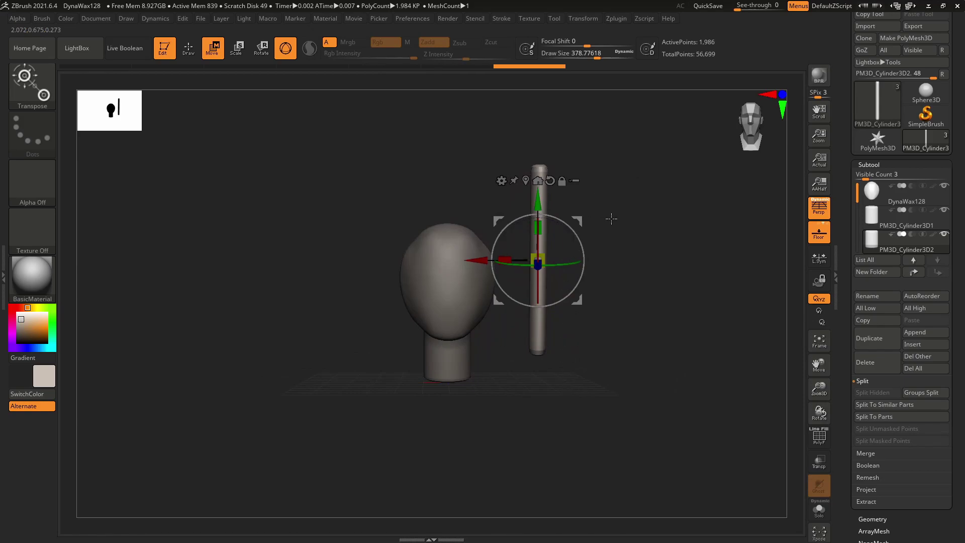
- Try to apply the Bend Curve deformer to the thin rod beside the head
{"action": "left_click_drag", "start_coordinate": [612, 218], "coordinate": [462, 209], "text": "alt"}
{"action": "left_click", "coordinate": [501, 180]}
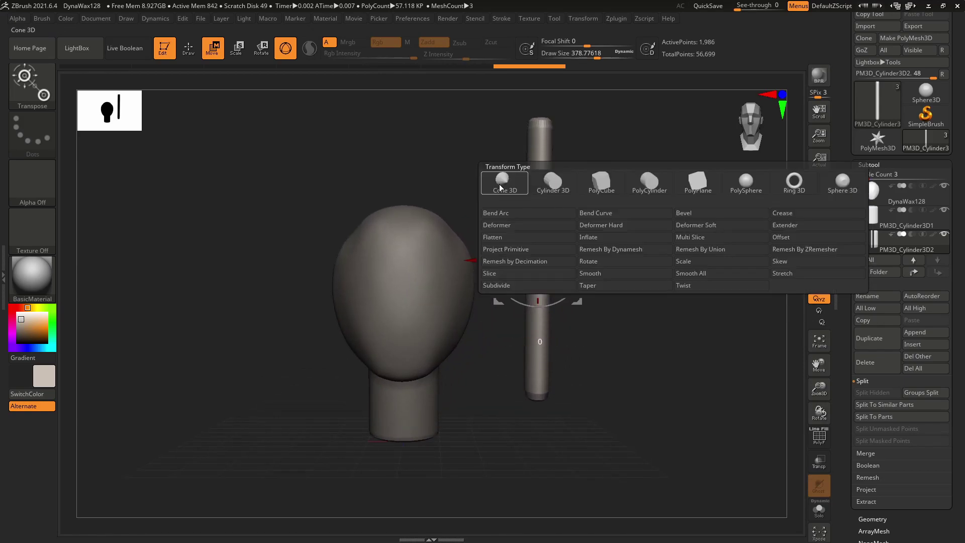
{"action": "left_click", "coordinate": [599, 215]}
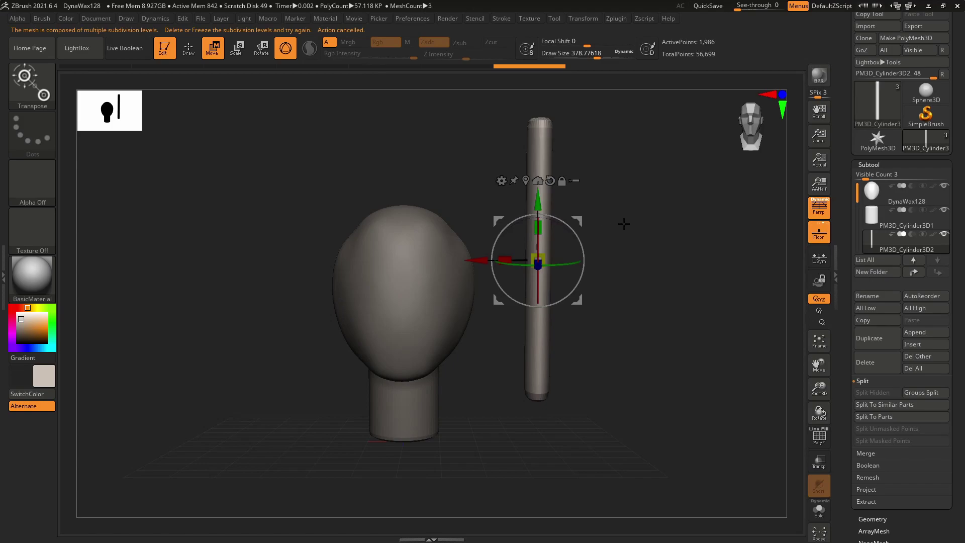
{"action": "left_click_drag", "start_coordinate": [623, 210], "coordinate": [612, 267]}
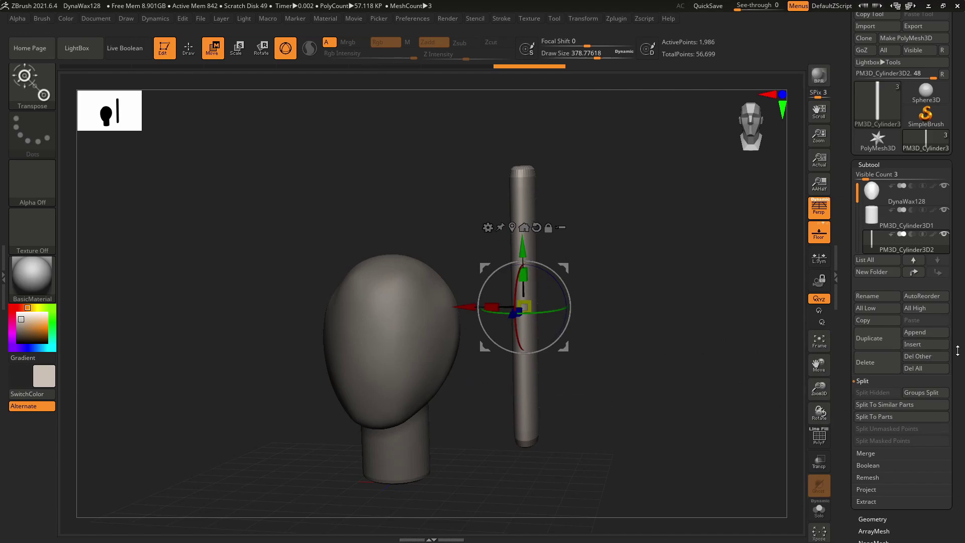
- Delete the thin rod's lower subdivision levels in its geometry settings
{"action": "scroll", "coordinate": [957, 351], "scroll_direction": "down", "scroll_amount": 4}
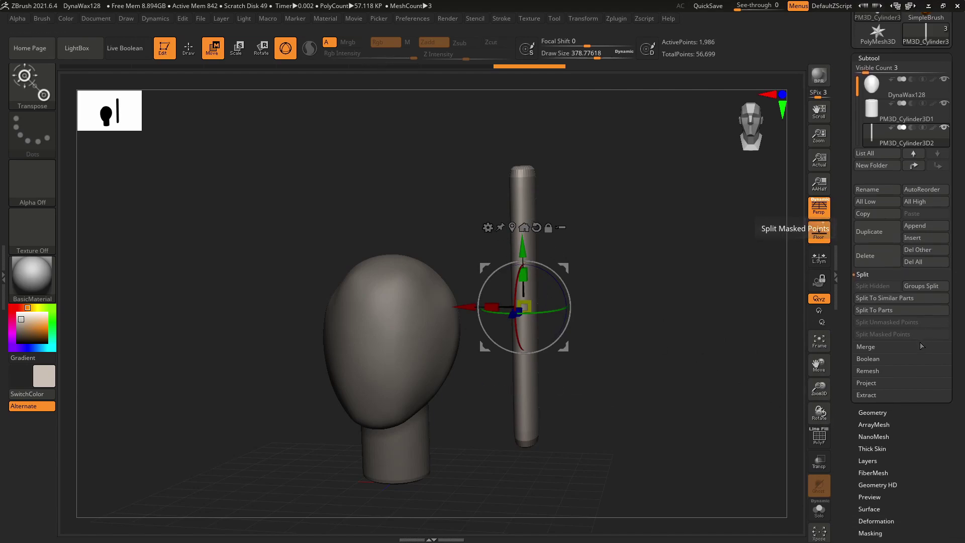
{"action": "left_click", "coordinate": [873, 412]}
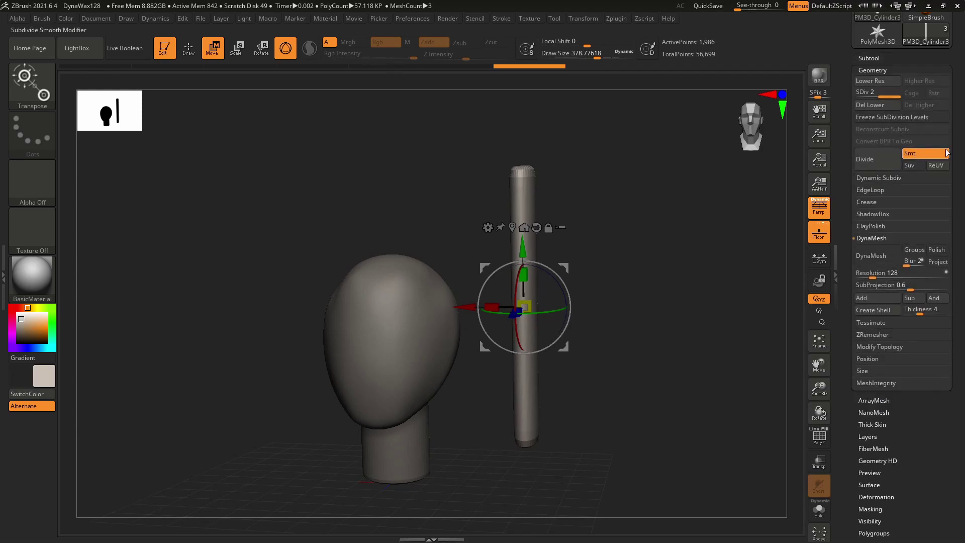
{"action": "scroll", "coordinate": [958, 150], "scroll_direction": "up", "scroll_amount": 4}
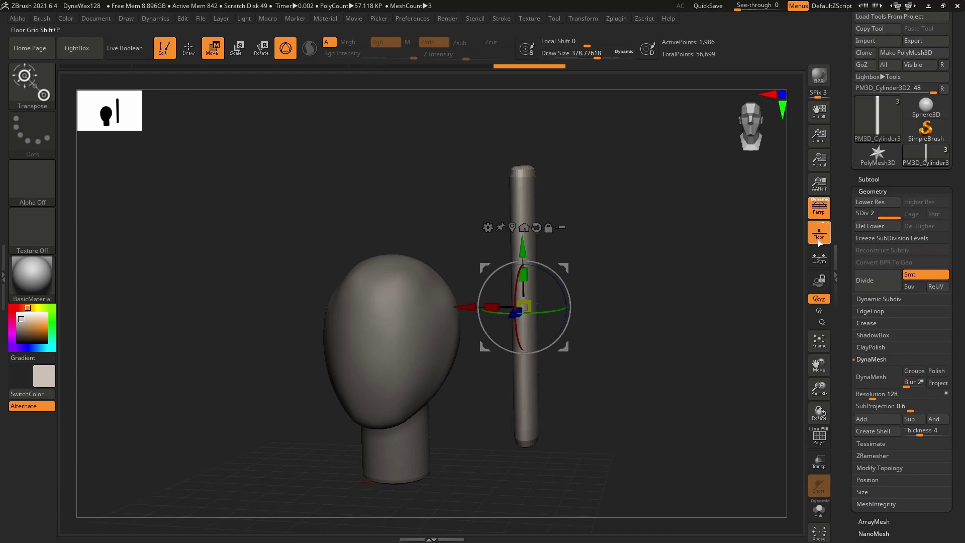
{"action": "left_click", "coordinate": [872, 229]}
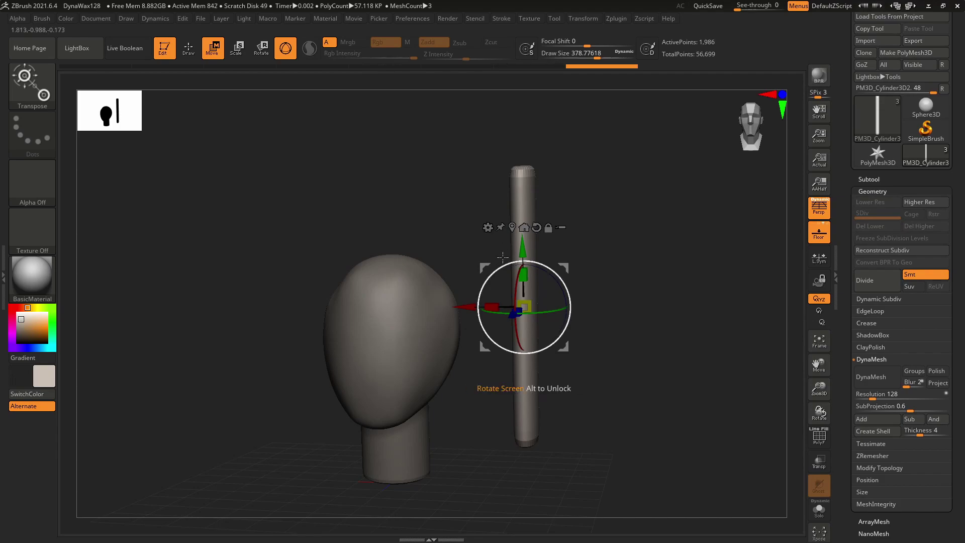
- Apply the Bend Curve deformer to the thin rod, running the curve along its length with five control points
{"action": "left_click", "coordinate": [488, 227]}
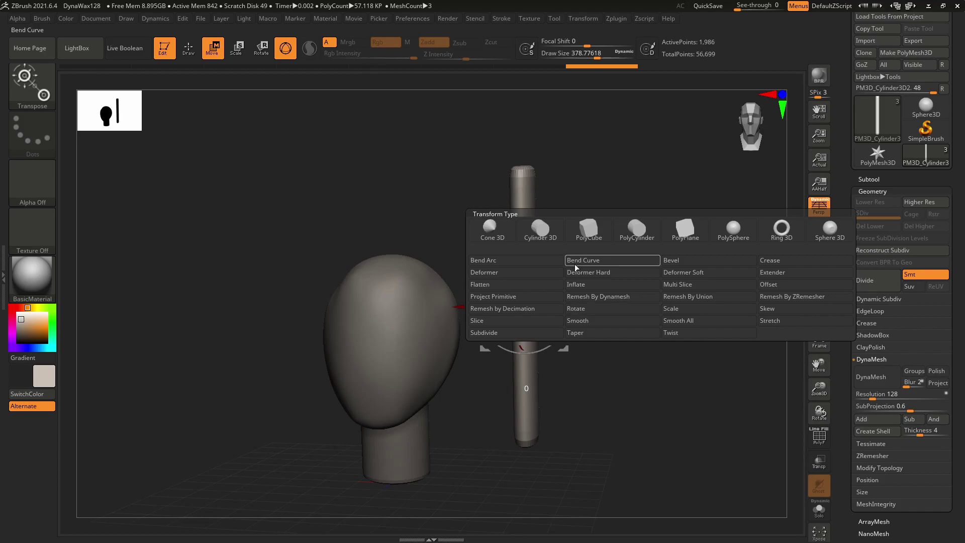
{"action": "left_click", "coordinate": [592, 261]}
{"action": "right_click_drag", "start_coordinate": [585, 288], "coordinate": [592, 287], "text": "shift"}
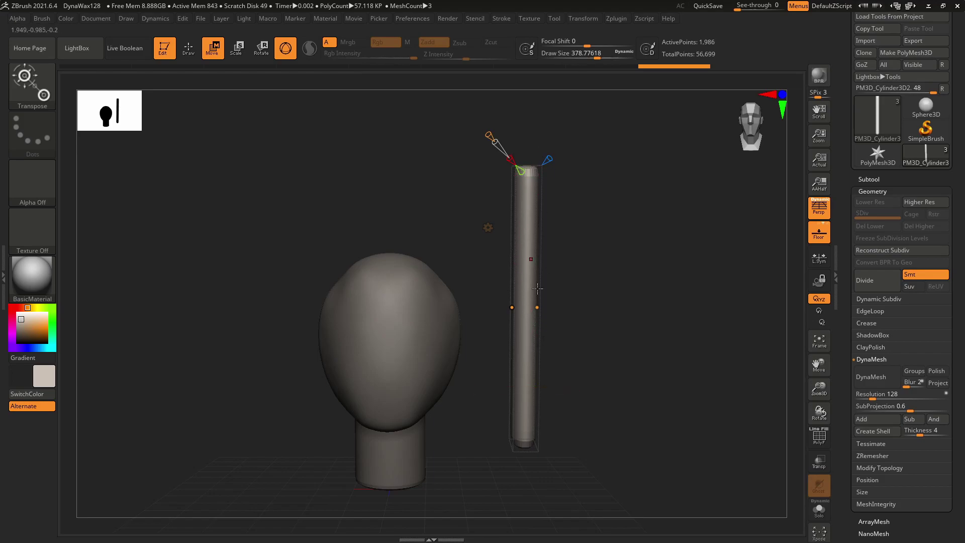
{"action": "left_click_drag", "start_coordinate": [576, 193], "coordinate": [559, 192]}
{"action": "left_click_drag", "start_coordinate": [471, 133], "coordinate": [470, 132]}
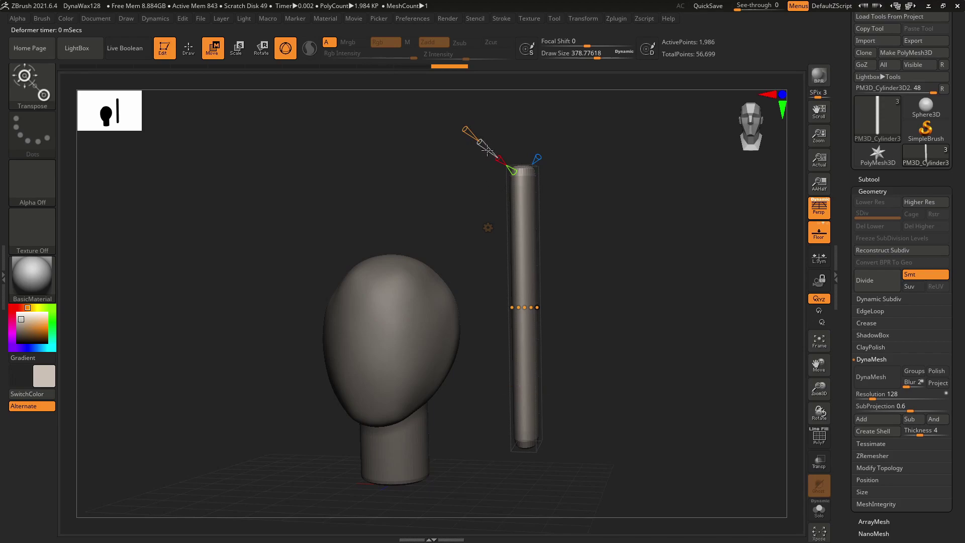
{"action": "left_click_drag", "start_coordinate": [497, 150], "coordinate": [491, 143]}
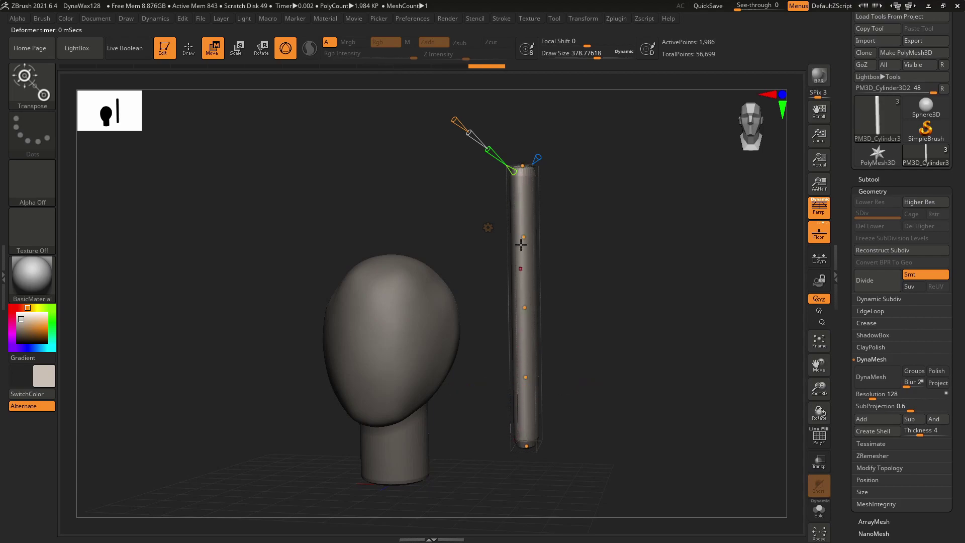
- Bend the rod around the side of the head, bringing its upper end to the crown and curving its lower end inward
{"action": "mouse_move", "coordinate": [568, 311]}
{"action": "left_mouse_down"}
{"action": "mouse_move", "coordinate": [586, 307]}
{"action": "mouse_move", "coordinate": [583, 297]}
{"action": "mouse_move", "coordinate": [577, 338]}
{"action": "mouse_move", "coordinate": [582, 303]}
{"action": "left_mouse_up"}
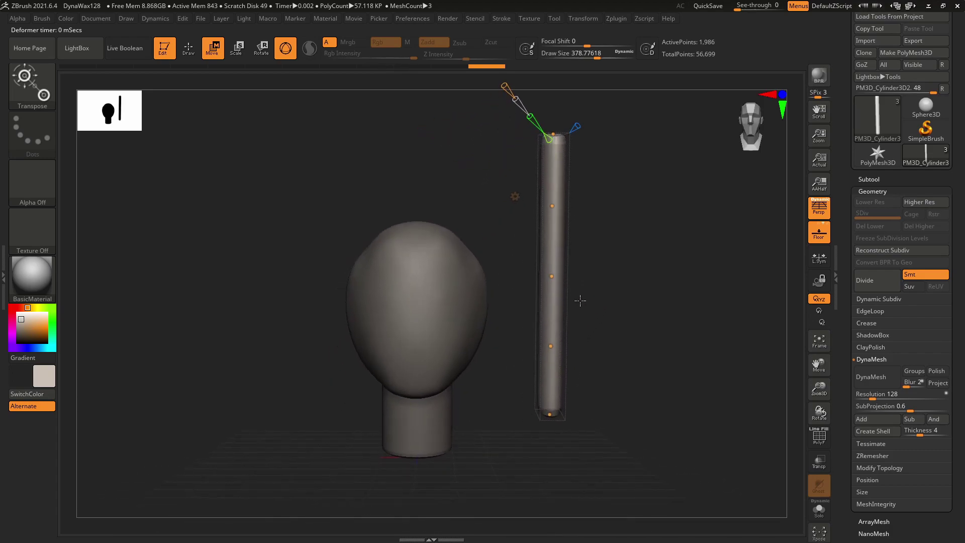
{"action": "left_click_drag", "start_coordinate": [547, 133], "coordinate": [442, 229]}
{"action": "left_click_drag", "start_coordinate": [538, 217], "coordinate": [497, 389]}
{"action": "left_click_drag", "start_coordinate": [548, 415], "coordinate": [462, 466]}
{"action": "left_click_drag", "start_coordinate": [494, 397], "coordinate": [502, 424]}
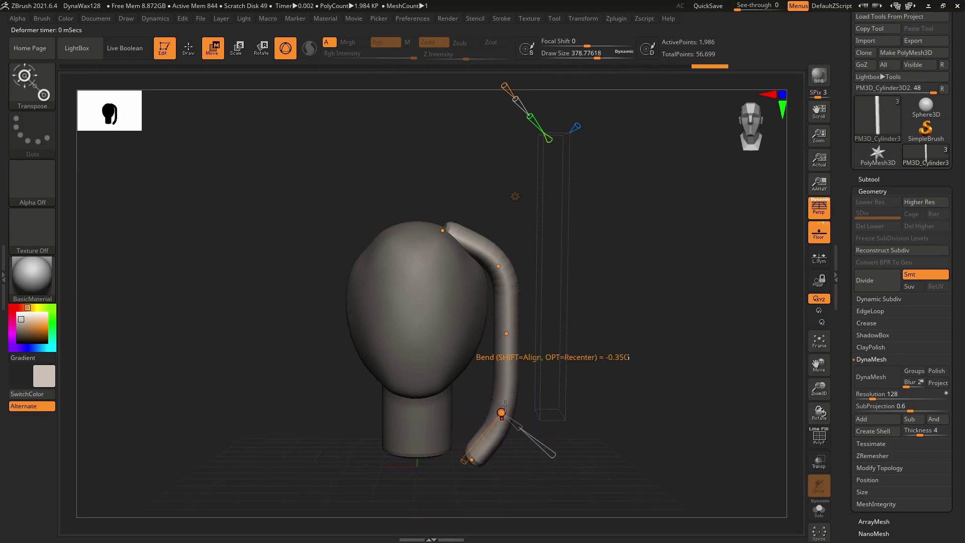
{"action": "left_click_drag", "start_coordinate": [506, 334], "coordinate": [496, 351]}
{"action": "left_click_drag", "start_coordinate": [495, 269], "coordinate": [488, 262]}
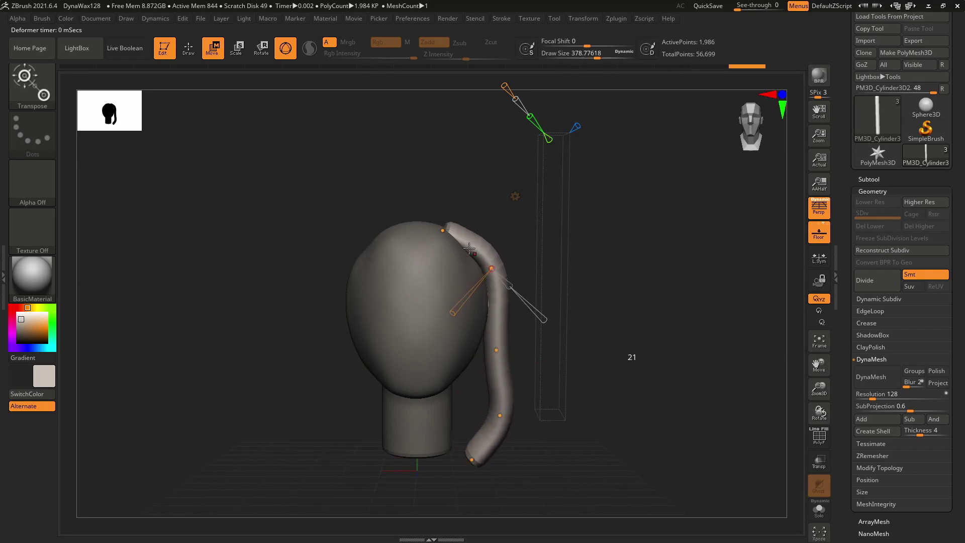
- Refine the strand's curve by extending its start over the crown, raising the upper bend, and pulling the lower end up toward the neck
{"action": "left_click_drag", "start_coordinate": [443, 230], "coordinate": [431, 232]}
{"action": "left_click_drag", "start_coordinate": [488, 262], "coordinate": [471, 222]}
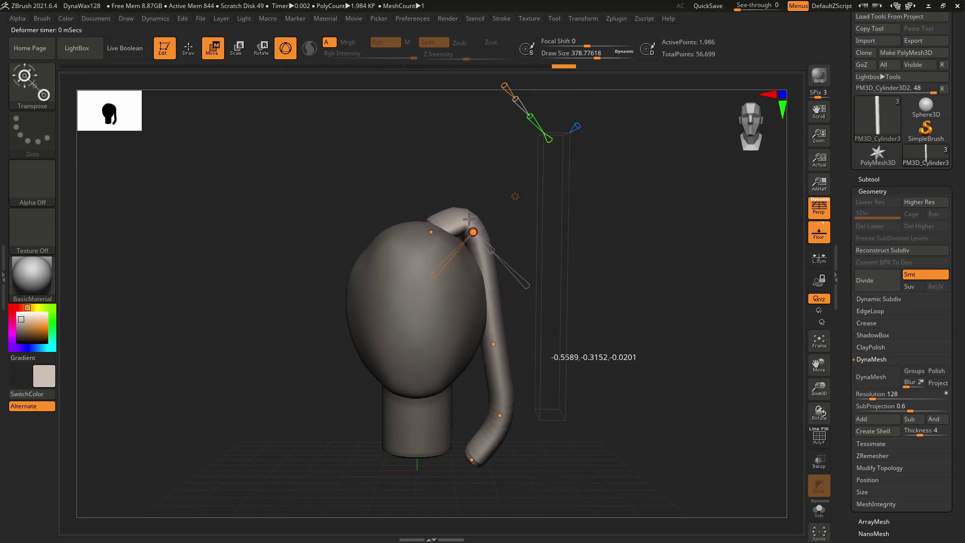
{"action": "left_click_drag", "start_coordinate": [497, 333], "coordinate": [497, 300]}
{"action": "left_click_drag", "start_coordinate": [499, 408], "coordinate": [500, 387]}
{"action": "left_click_drag", "start_coordinate": [471, 460], "coordinate": [470, 419]}
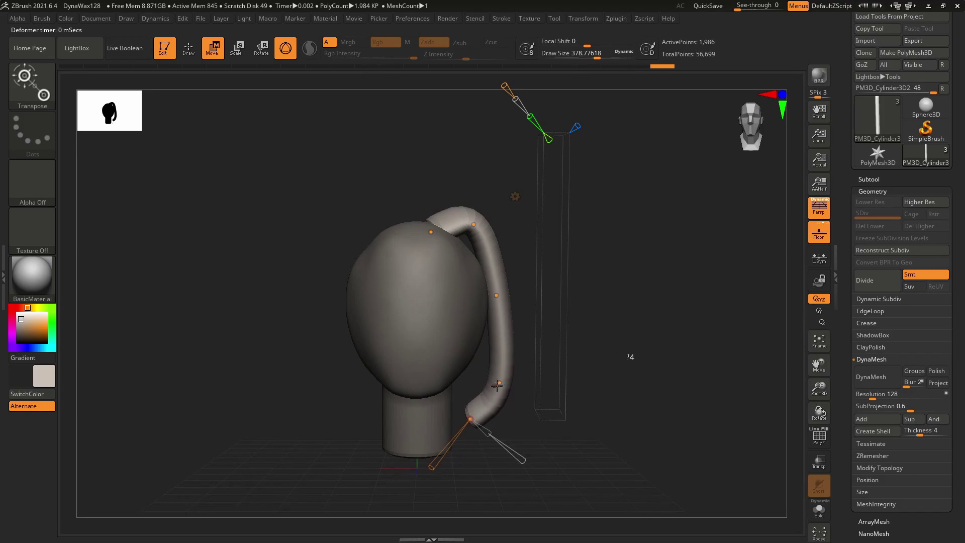
{"action": "left_click_drag", "start_coordinate": [495, 386], "coordinate": [491, 365]}
{"action": "left_click_drag", "start_coordinate": [470, 419], "coordinate": [470, 413]}
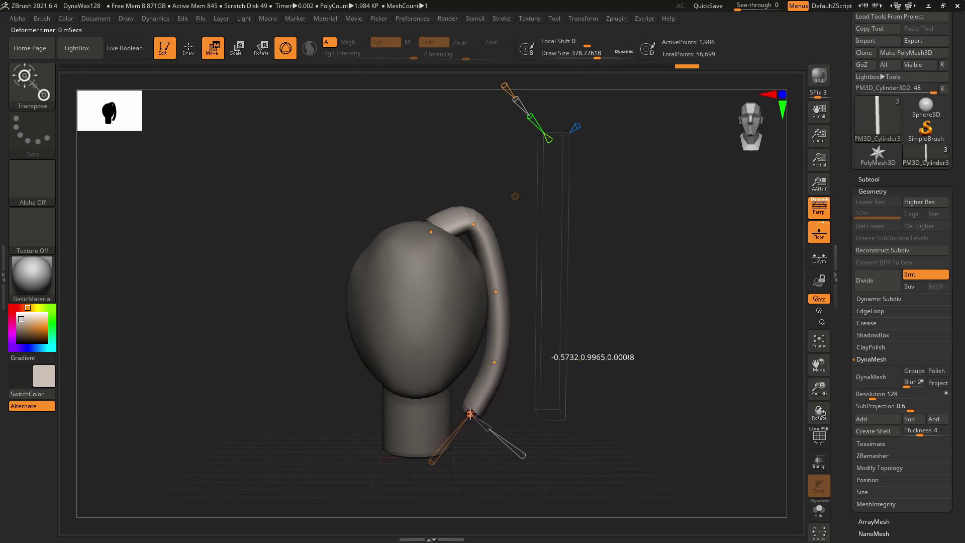
- Apply the Inflate deformer to the curved strand and taper it to a thin tip at its lower end
{"action": "left_click", "coordinate": [515, 196]}
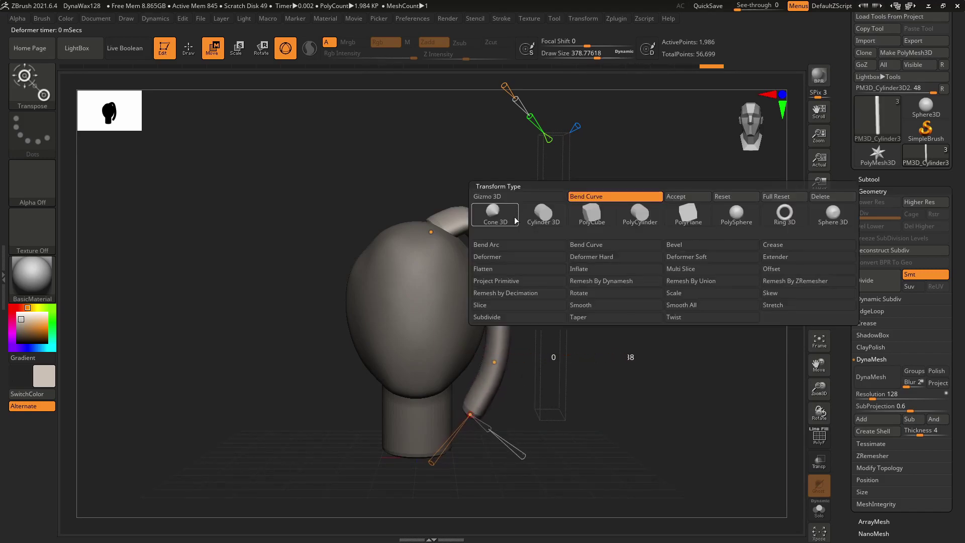
{"action": "left_click", "coordinate": [578, 269]}
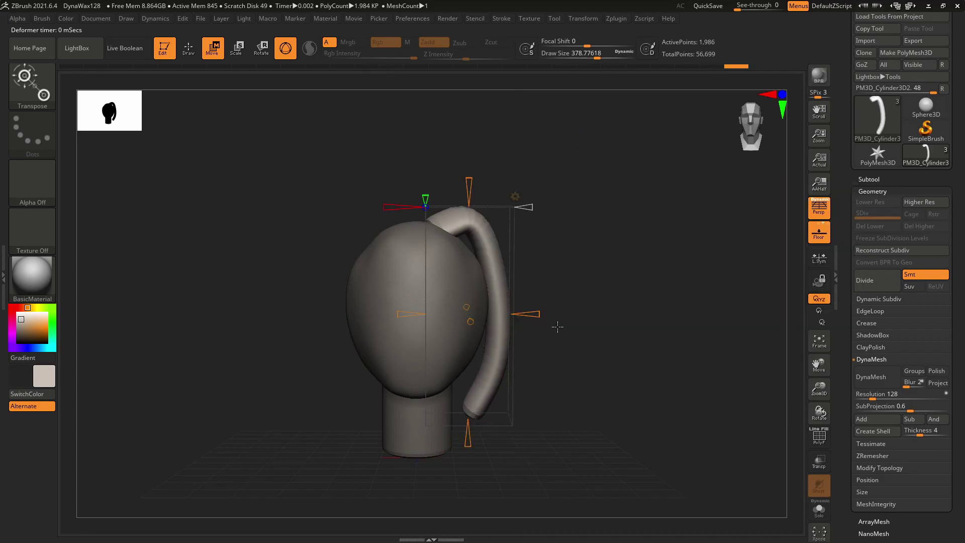
{"action": "left_click_drag", "start_coordinate": [564, 384], "coordinate": [562, 326], "text": "alt"}
{"action": "left_click_drag", "start_coordinate": [479, 392], "coordinate": [470, 333]}
{"action": "left_click_drag", "start_coordinate": [587, 341], "coordinate": [551, 398]}
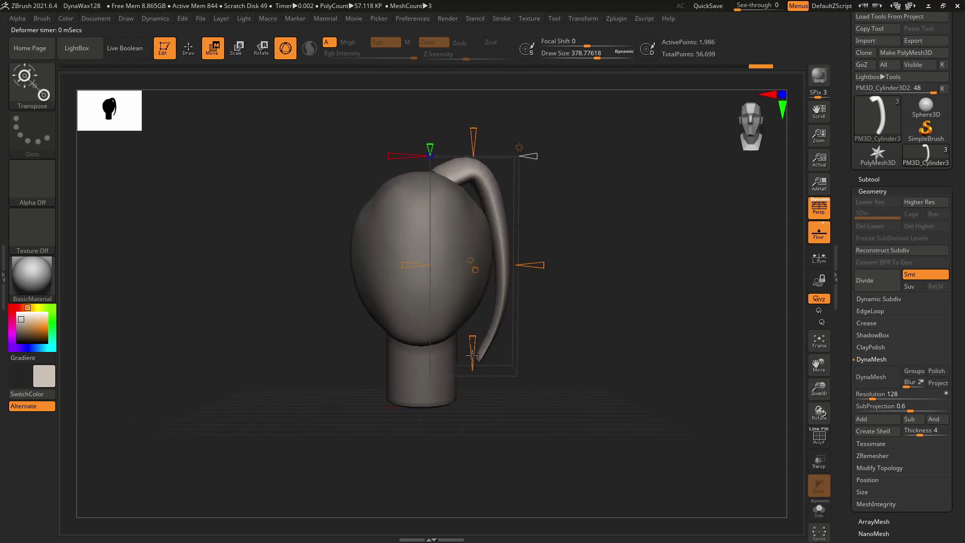
{"action": "left_click_drag", "start_coordinate": [504, 363], "coordinate": [520, 360], "text": "alt"}
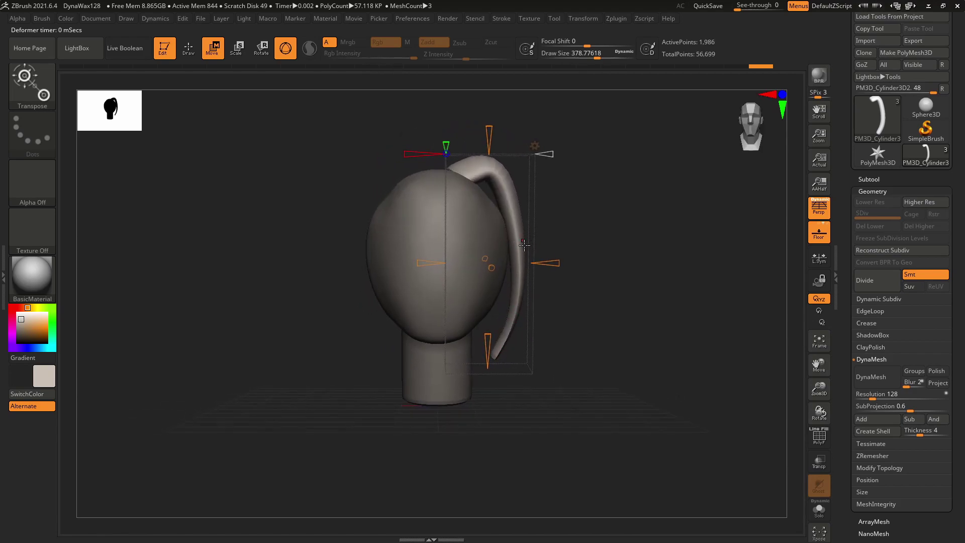
- Check the strand from the side of the head and switch it from the Inflate deformer back to Gizmo 3D
{"action": "key", "text": "q"}
{"action": "mouse_move", "coordinate": [541, 315]}
{"action": "left_mouse_down"}
{"action": "mouse_move", "coordinate": [482, 241]}
{"action": "mouse_move", "coordinate": [512, 214]}
{"action": "mouse_move", "coordinate": [491, 163]}
{"action": "mouse_move", "coordinate": [510, 242]}
{"action": "left_mouse_up"}
{"action": "key", "text": "shift"}
{"action": "mouse_move", "coordinate": [517, 301]}
{"action": "left_mouse_down", "text": "shift"}
{"action": "mouse_move", "coordinate": [546, 328]}
{"action": "mouse_move", "coordinate": [599, 329]}
{"action": "mouse_move", "coordinate": [546, 349]}
{"action": "mouse_move", "coordinate": [574, 353]}
{"action": "left_mouse_up", "text": "shift"}
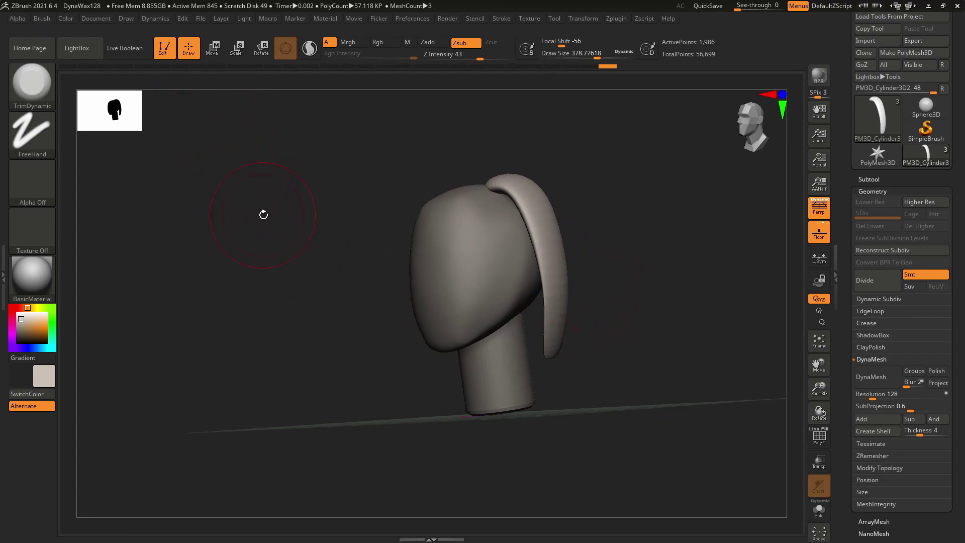
{"action": "key", "text": "w"}
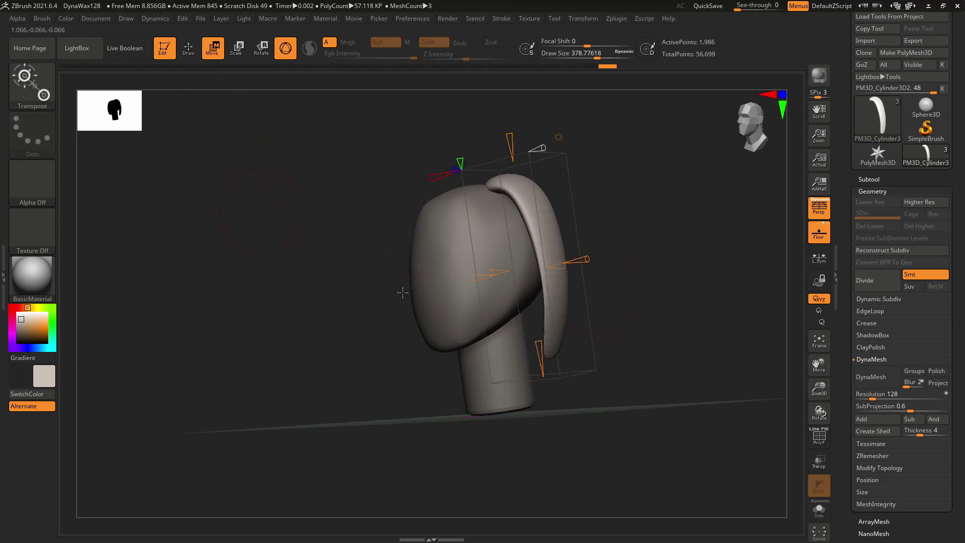
{"action": "left_click", "coordinate": [558, 137]}
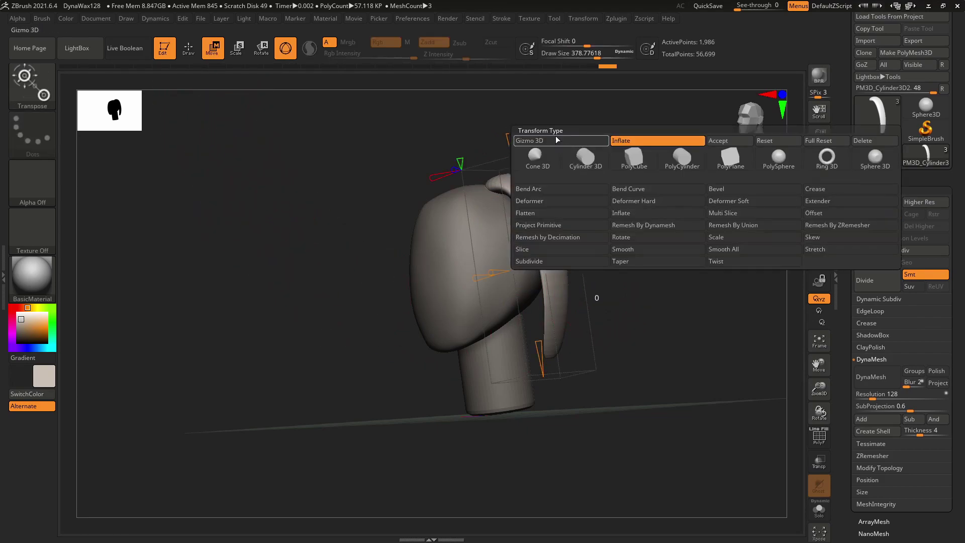
{"action": "left_click", "coordinate": [559, 141]}
{"action": "left_click", "coordinate": [558, 136]}
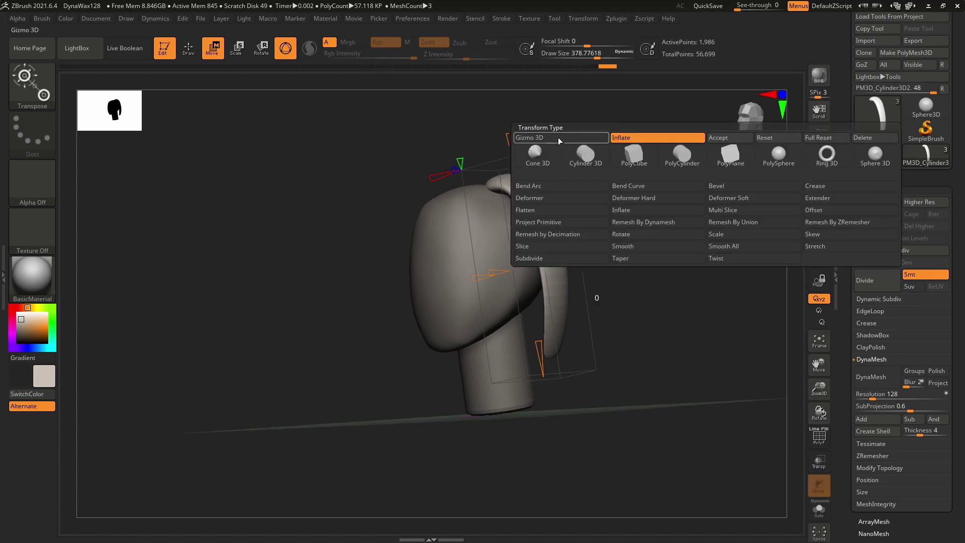
{"action": "left_click", "coordinate": [559, 142]}
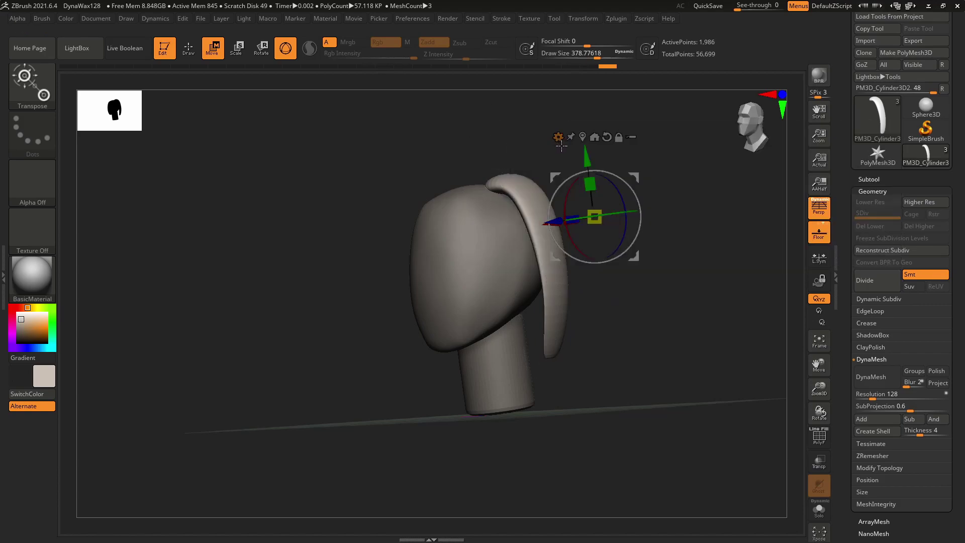
{"action": "left_click_drag", "start_coordinate": [532, 296], "coordinate": [594, 351], "text": "shift"}
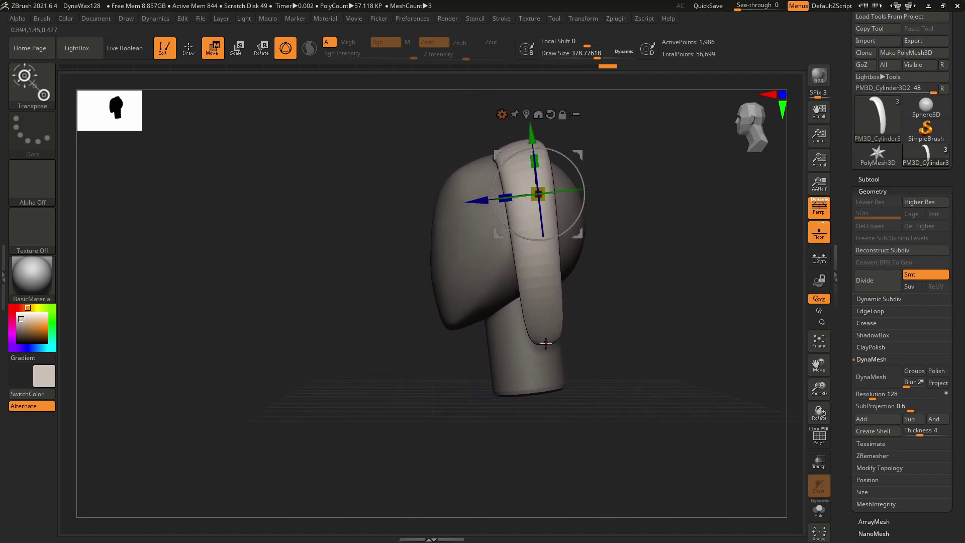
- Duplicate the hair strand once toward the face and once toward the back of the head, and clear the mask with PolyFrame shown
{"action": "left_click_drag", "start_coordinate": [577, 232], "coordinate": [528, 246], "text": "ctrl"}
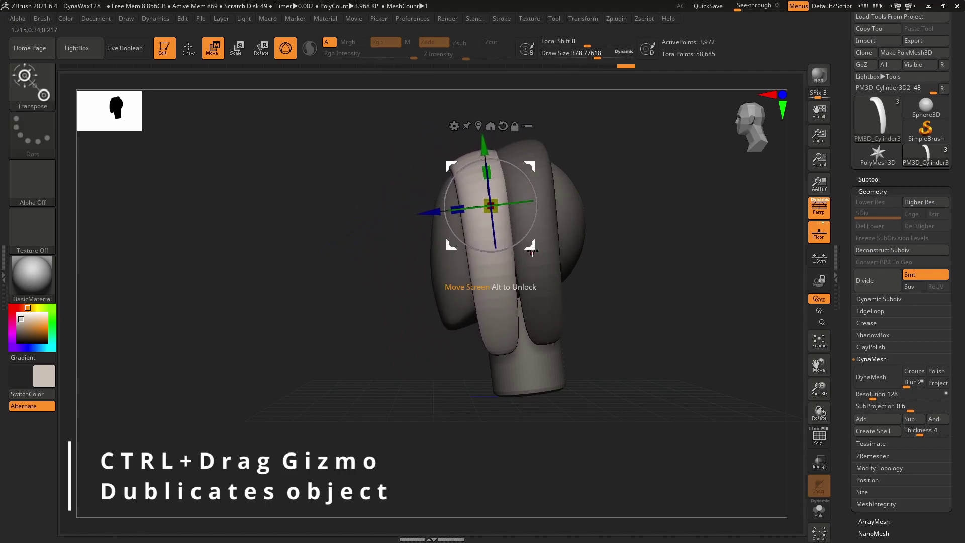
{"action": "left_click_drag", "start_coordinate": [530, 248], "coordinate": [625, 228], "text": "ctrl"}
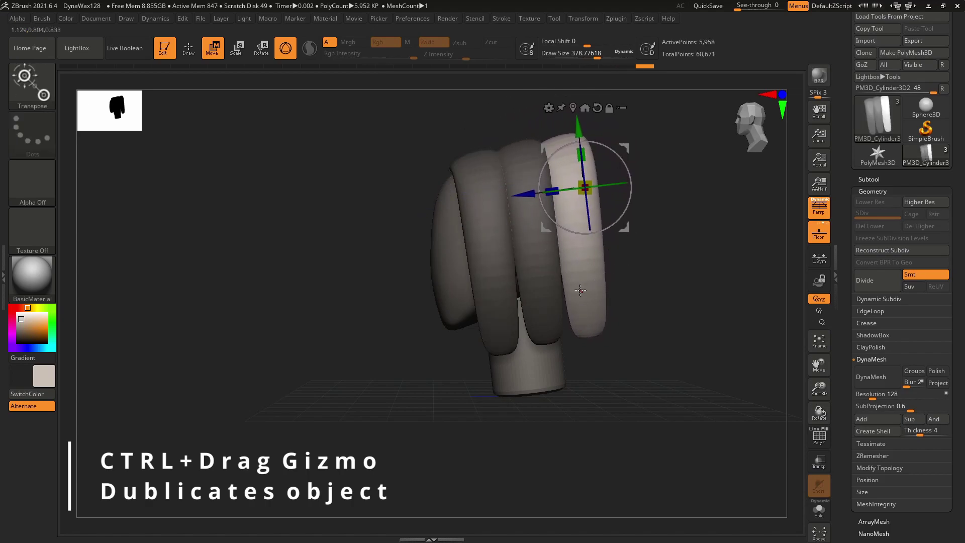
{"action": "left_click", "coordinate": [818, 436]}
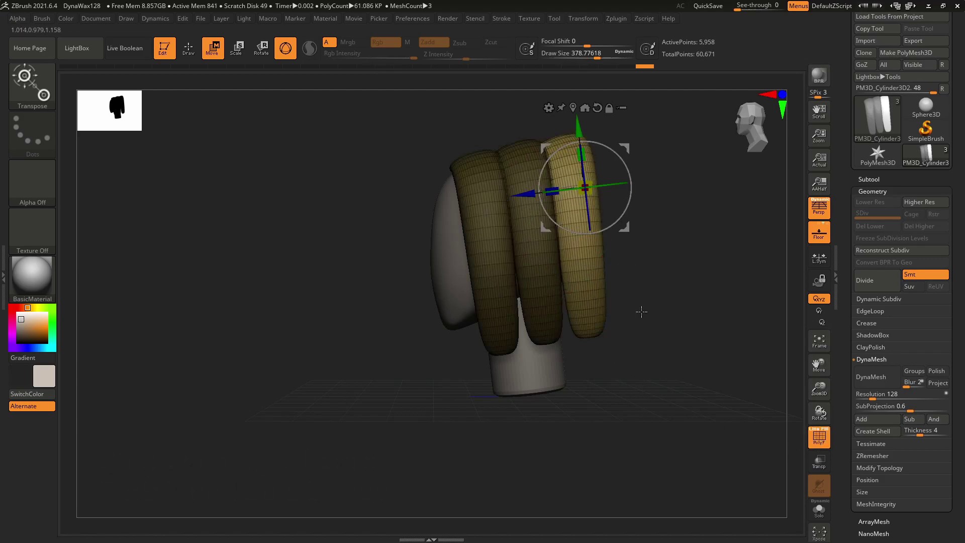
{"action": "left_click_drag", "start_coordinate": [646, 332], "coordinate": [649, 340], "text": "ctrl"}
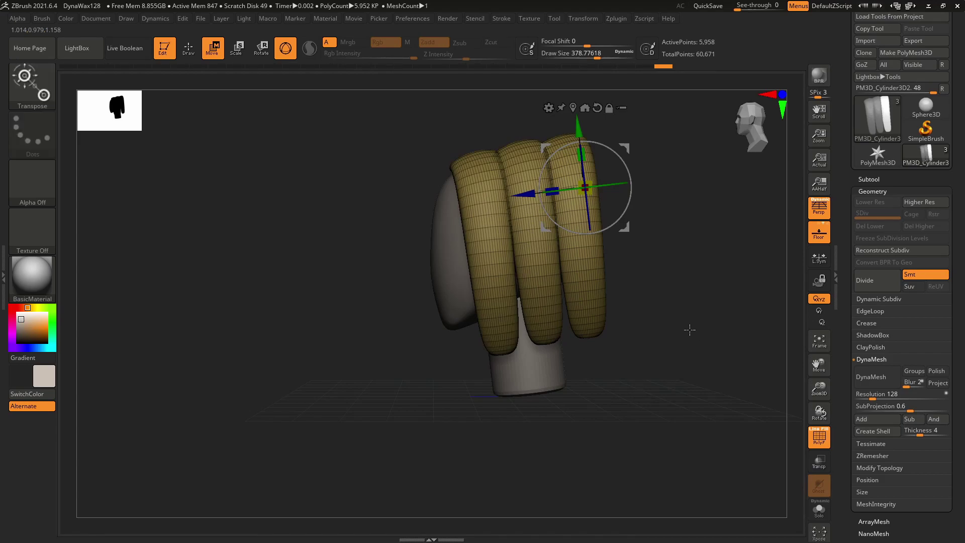
- Give each of the three strands its own polygroup with Auto Groups
{"action": "left_click", "coordinate": [866, 180]}
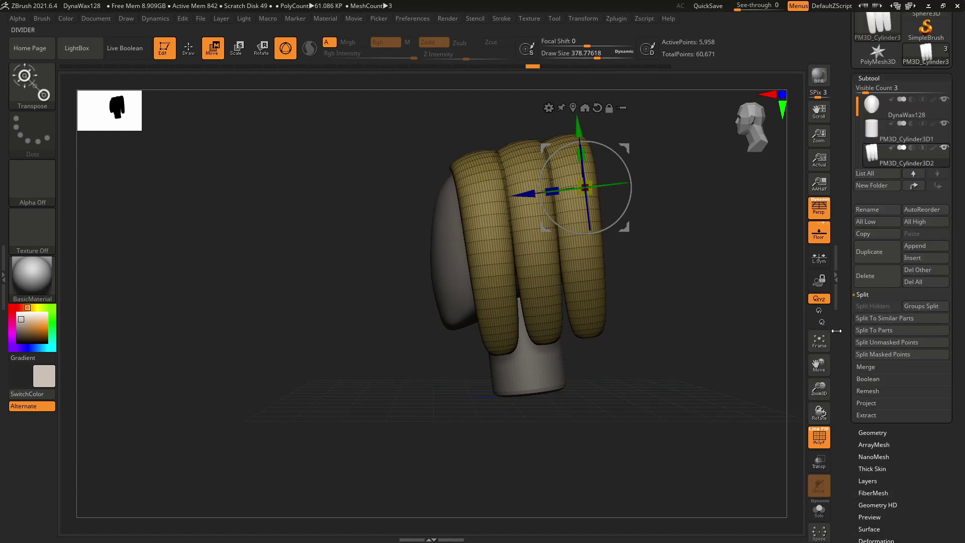
{"action": "scroll", "coordinate": [888, 253], "scroll_direction": "down", "scroll_amount": 5}
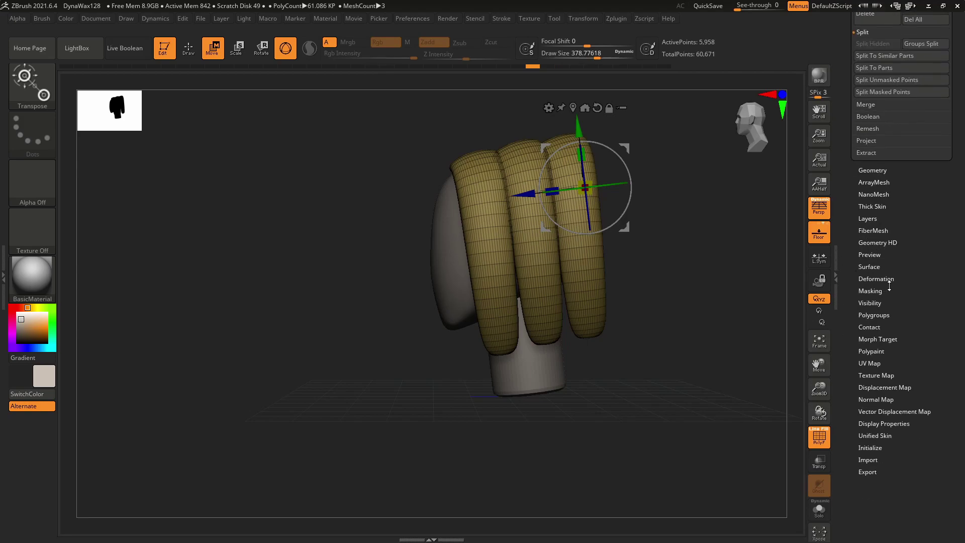
{"action": "left_click", "coordinate": [875, 315]}
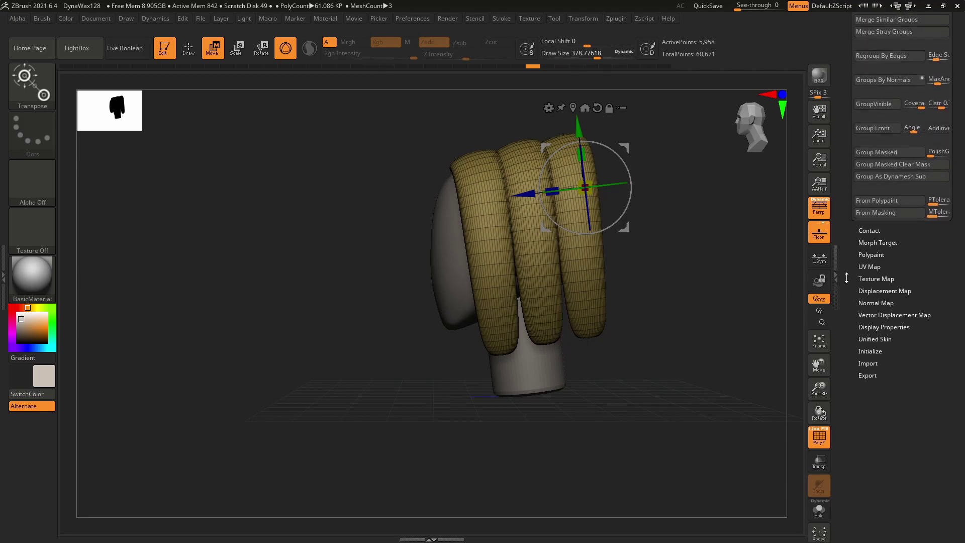
{"action": "scroll", "coordinate": [875, 251], "scroll_direction": "up", "scroll_amount": 5}
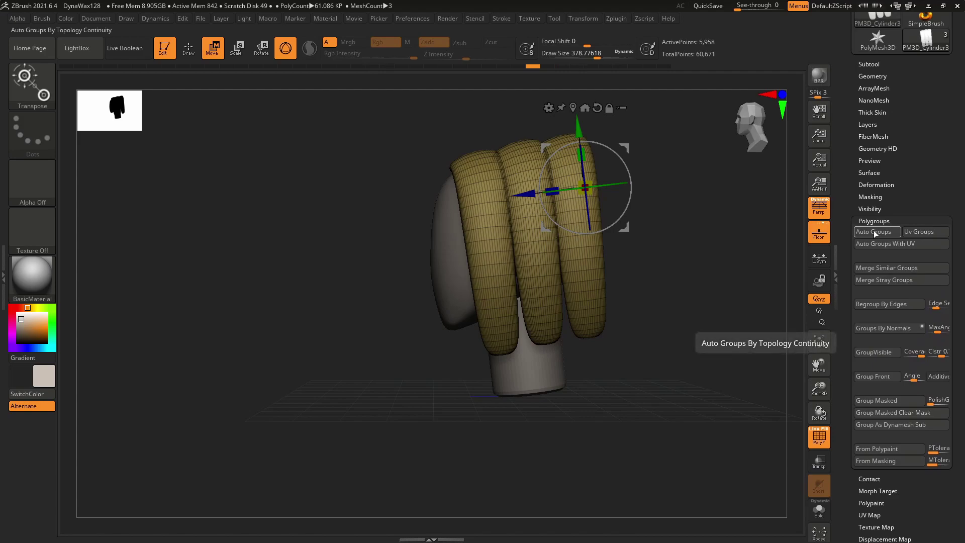
{"action": "left_click", "coordinate": [873, 232]}
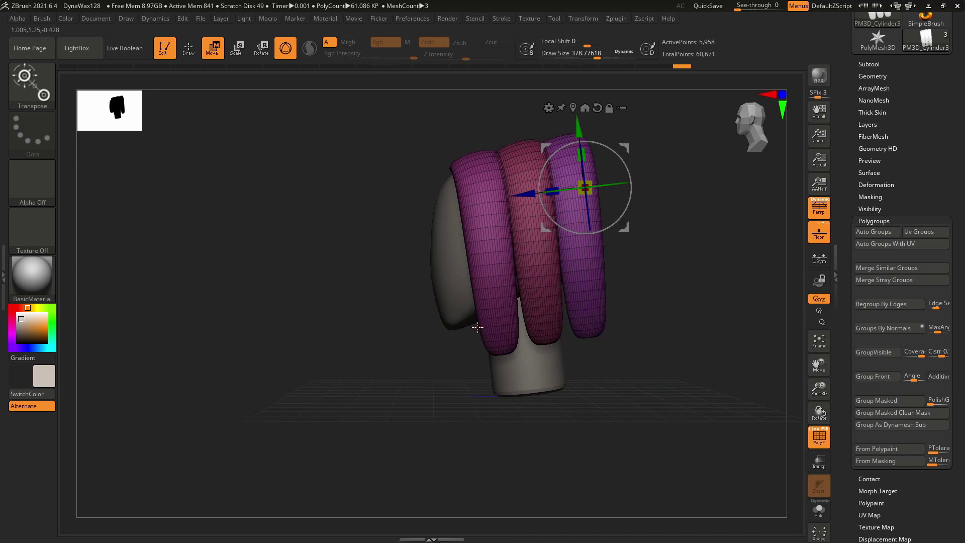
- Try masking by polygroup with the gizmo active, isolating one strand after another
{"action": "left_click", "coordinate": [495, 244], "text": "ctrl"}
{"action": "left_click", "coordinate": [551, 316], "text": "ctrl"}
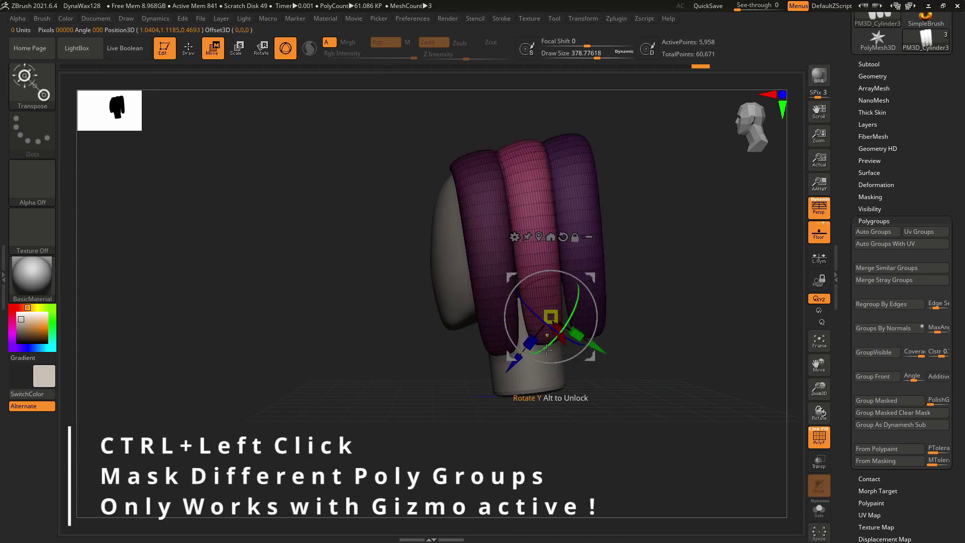
{"action": "left_click", "coordinate": [587, 206], "text": "ctrl"}
{"action": "left_click", "coordinate": [520, 204], "text": "ctrl"}
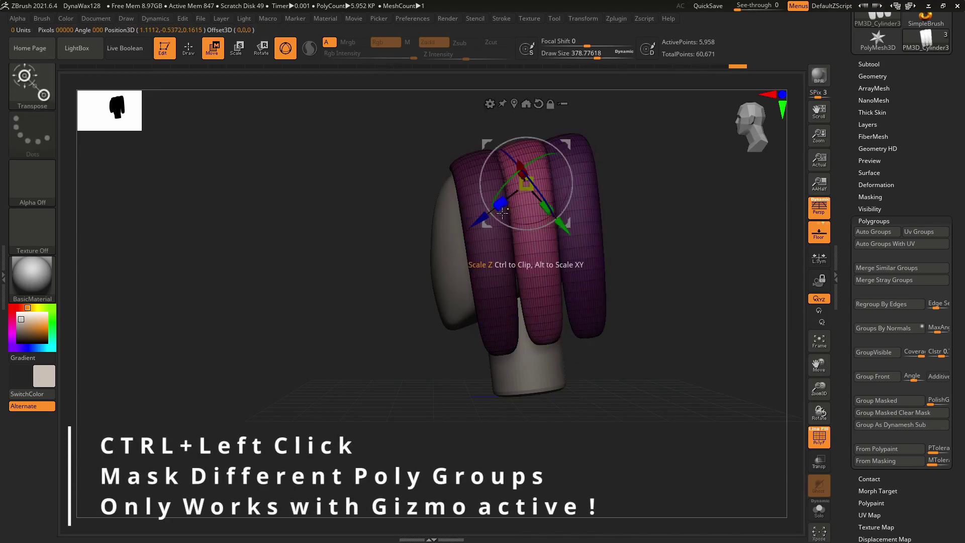
{"action": "left_click", "coordinate": [492, 291], "text": "ctrl"}
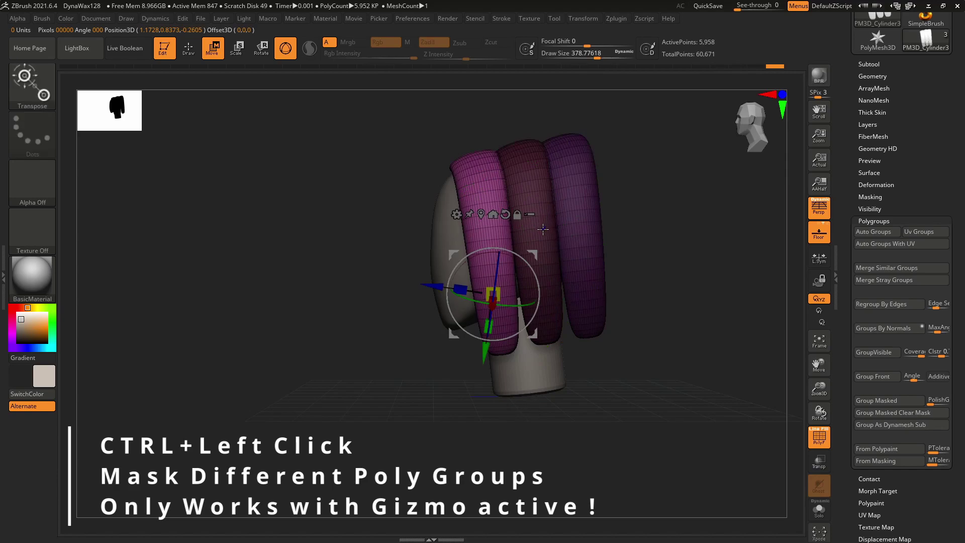
- Turn off the PolyFrame display and mask every strand except the one nearest the face
{"action": "key", "text": "shift+f"}
{"action": "left_click", "coordinate": [535, 190], "text": "ctrl"}
{"action": "left_click", "coordinate": [591, 284], "text": "ctrl"}
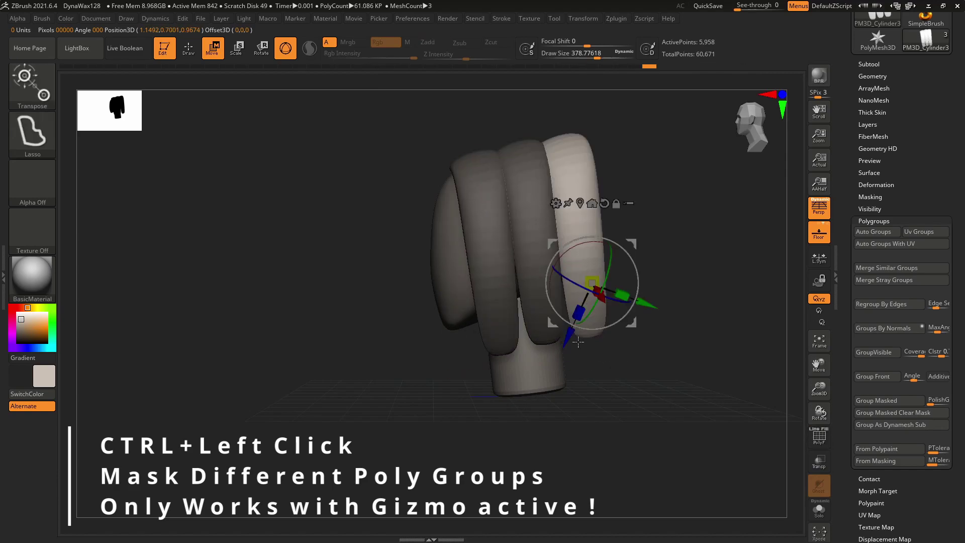
{"action": "left_click", "coordinate": [488, 245], "text": "ctrl"}
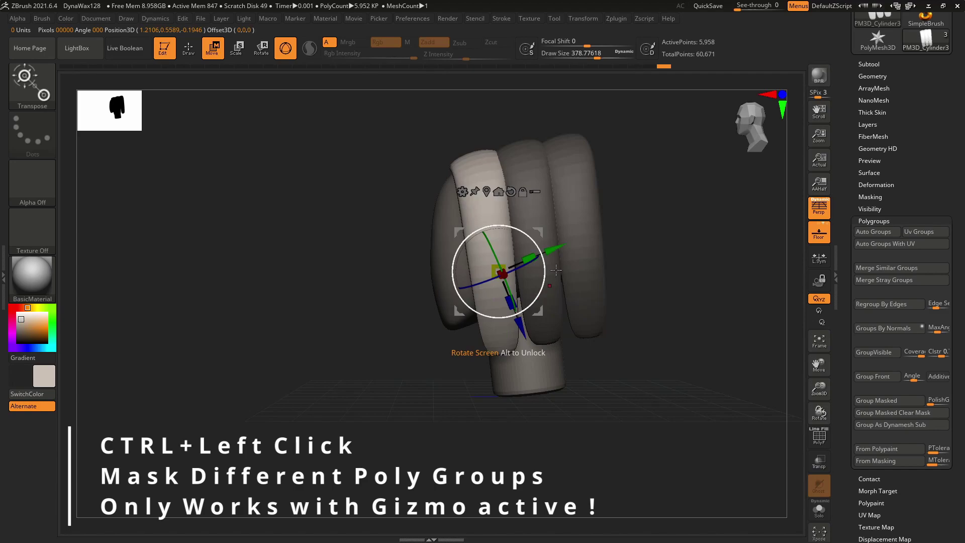
- Reshape the front strand with an enlarged Move brush, pulling its front edge and lower end back toward the middle strand
{"action": "key", "text": "q"}
{"action": "key", "text": "s"}
{"action": "left_click_drag", "start_coordinate": [474, 288], "coordinate": [488, 288]}
{"action": "key", "text": "b"}
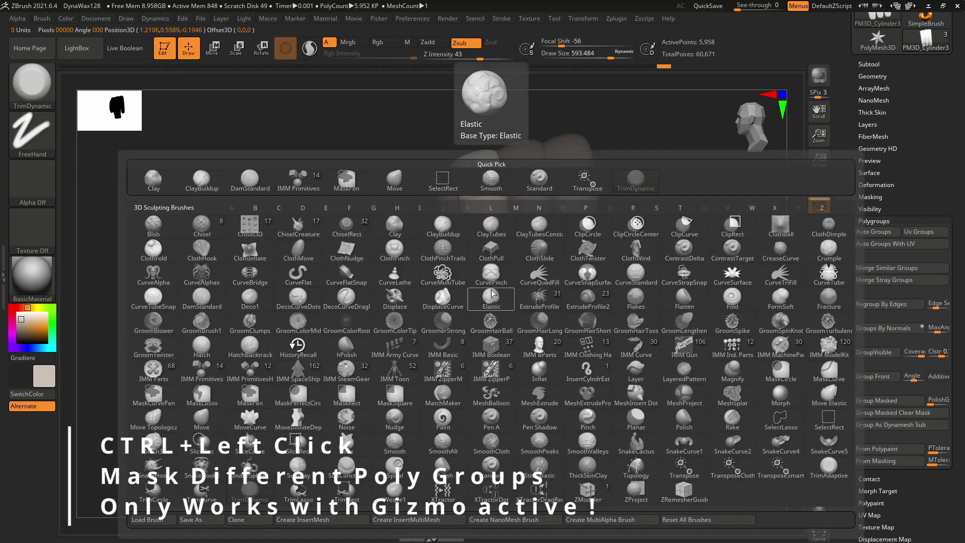
{"action": "key", "text": "m"}
{"action": "key", "text": "v"}
{"action": "key", "text": "s"}
{"action": "mouse_move", "coordinate": [481, 300]}
{"action": "left_mouse_down"}
{"action": "mouse_move", "coordinate": [513, 313]}
{"action": "mouse_move", "coordinate": [496, 309]}
{"action": "left_mouse_up"}
{"action": "left_click_drag", "start_coordinate": [480, 227], "coordinate": [498, 222]}
{"action": "left_click_drag", "start_coordinate": [500, 322], "coordinate": [530, 325]}
{"action": "left_click_drag", "start_coordinate": [601, 282], "coordinate": [594, 290]}
{"action": "left_click_drag", "start_coordinate": [447, 322], "coordinate": [437, 330]}
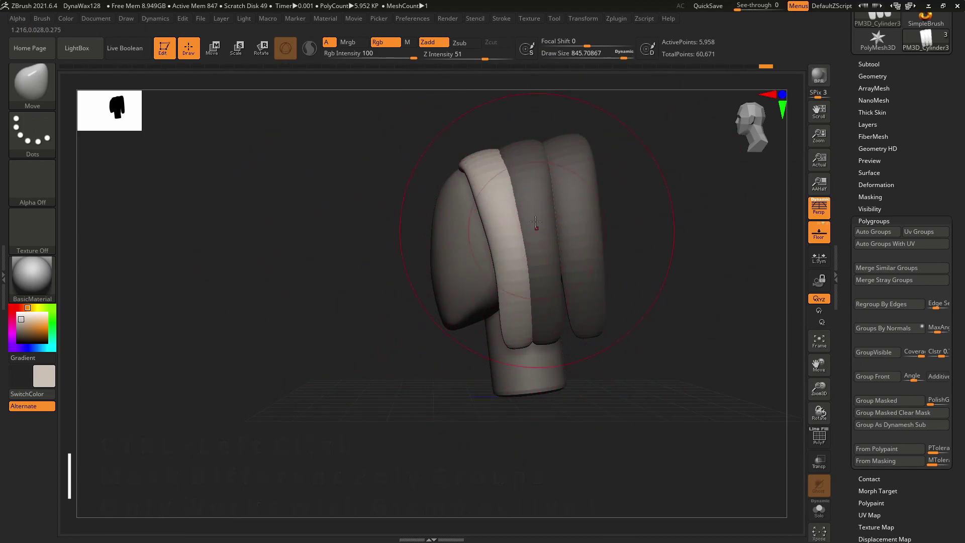
- Mask all strands except the rear one and pull it forward against the middle strand with the Move brush
{"action": "key", "text": "w"}
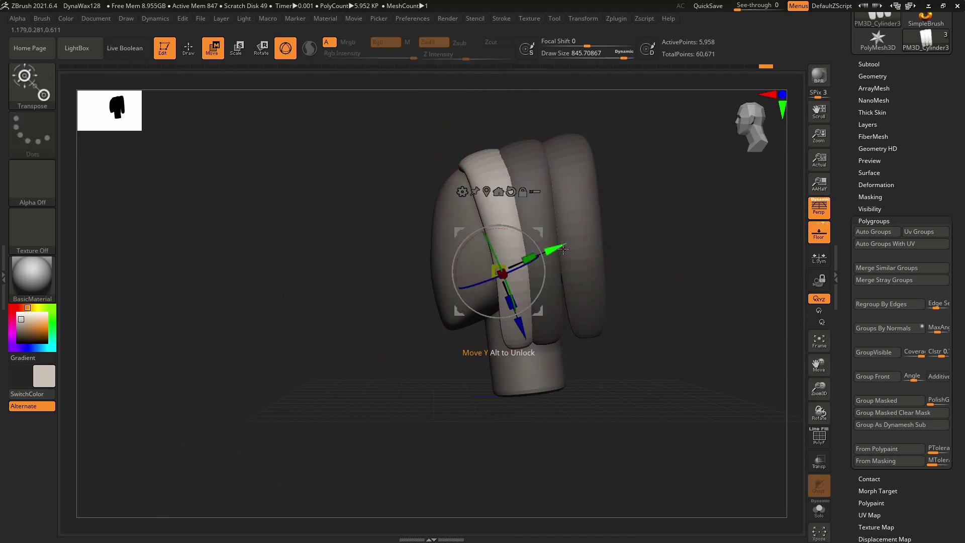
{"action": "left_click", "coordinate": [589, 285], "text": "ctrl"}
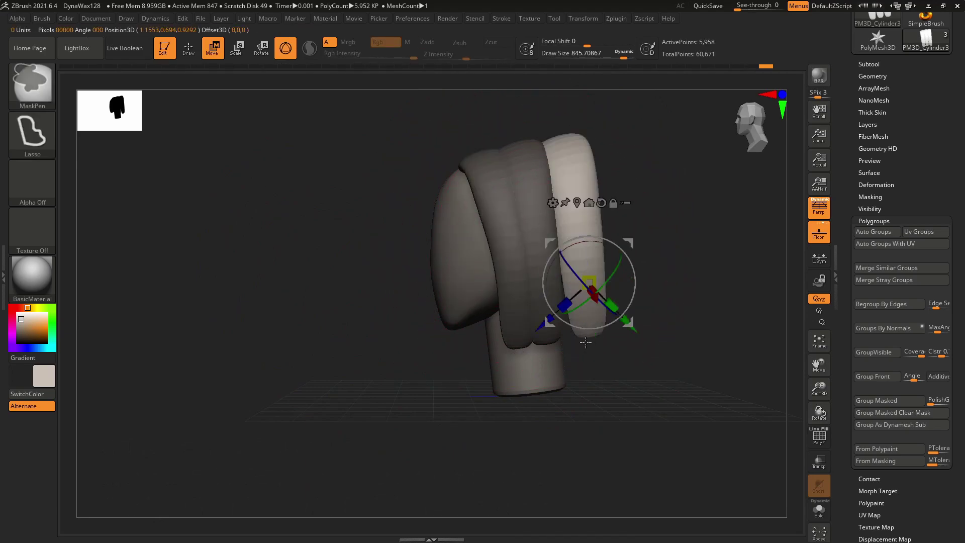
{"action": "key", "text": "q"}
{"action": "left_click_drag", "start_coordinate": [586, 287], "coordinate": [562, 293]}
{"action": "mouse_move", "coordinate": [578, 183]}
{"action": "left_mouse_down"}
{"action": "mouse_move", "coordinate": [549, 183]}
{"action": "mouse_move", "coordinate": [553, 193]}
{"action": "left_mouse_up"}
{"action": "left_click_drag", "start_coordinate": [557, 246], "coordinate": [569, 247]}
{"action": "left_click_drag", "start_coordinate": [559, 302], "coordinate": [567, 301]}
- Pull the lower end of the rear strand inward toward the neck, working from the front of the head
{"action": "right_click_drag", "start_coordinate": [567, 301], "coordinate": [623, 298]}
{"action": "left_click_drag", "start_coordinate": [576, 292], "coordinate": [567, 296]}
{"action": "left_click_drag", "start_coordinate": [570, 327], "coordinate": [566, 330]}
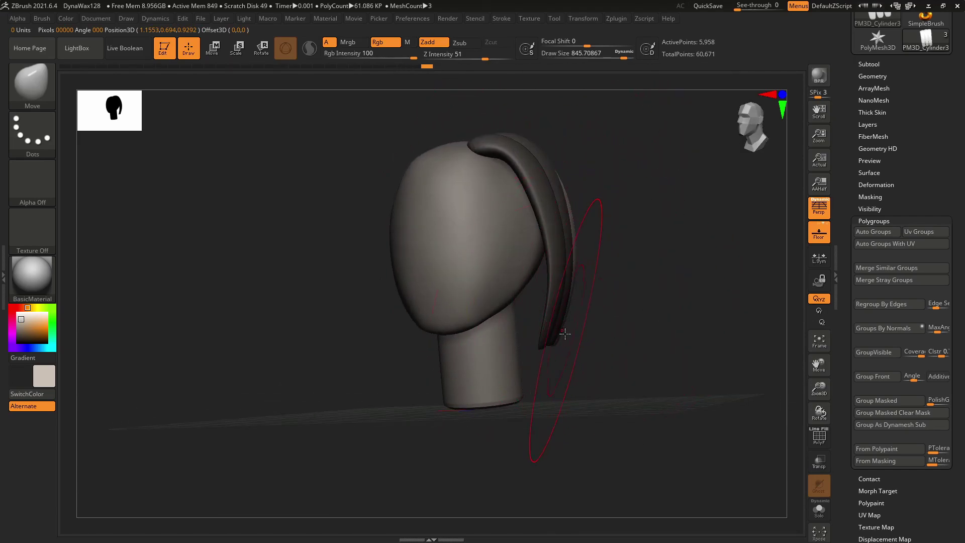
{"action": "right_click_drag", "start_coordinate": [571, 329], "coordinate": [603, 317]}
{"action": "left_click_drag", "start_coordinate": [563, 329], "coordinate": [558, 328]}
- Adjust the rear strand's upper curve so it sits closer to the head, and check the hair from the front
{"action": "right_click_drag", "start_coordinate": [626, 301], "coordinate": [568, 282]}
{"action": "left_click_drag", "start_coordinate": [603, 224], "coordinate": [595, 240]}
{"action": "mouse_move", "coordinate": [595, 241]}
{"action": "right_mouse_down"}
{"action": "mouse_move", "coordinate": [516, 245]}
{"action": "mouse_move", "coordinate": [585, 221]}
{"action": "right_mouse_up"}
{"action": "left_click_drag", "start_coordinate": [597, 183], "coordinate": [588, 175]}
{"action": "right_click_drag", "start_coordinate": [593, 231], "coordinate": [610, 242]}
{"action": "right_click_drag", "start_coordinate": [577, 297], "coordinate": [599, 320]}
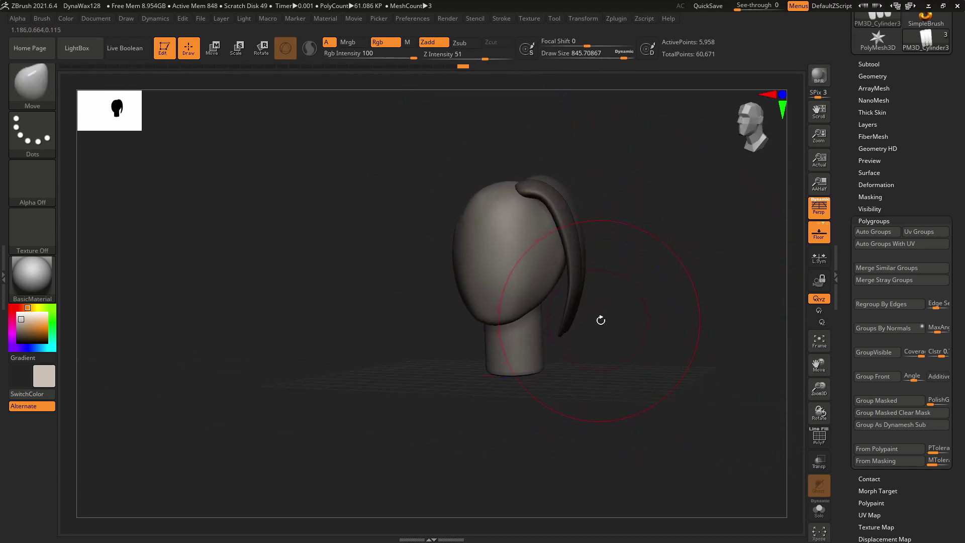